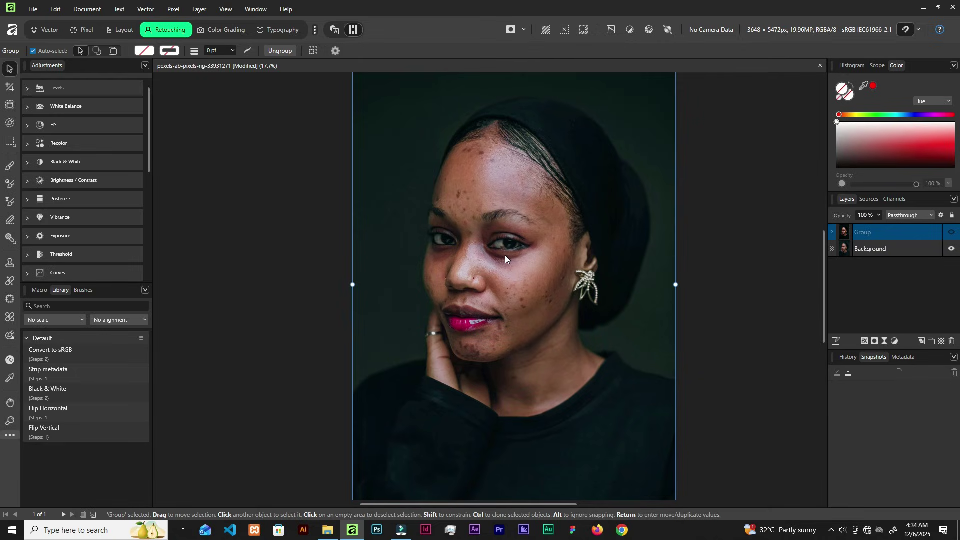
# - Toggle the retouched Group layer's visibility to compare the portrait before and after
pyautogui.click(953, 234)
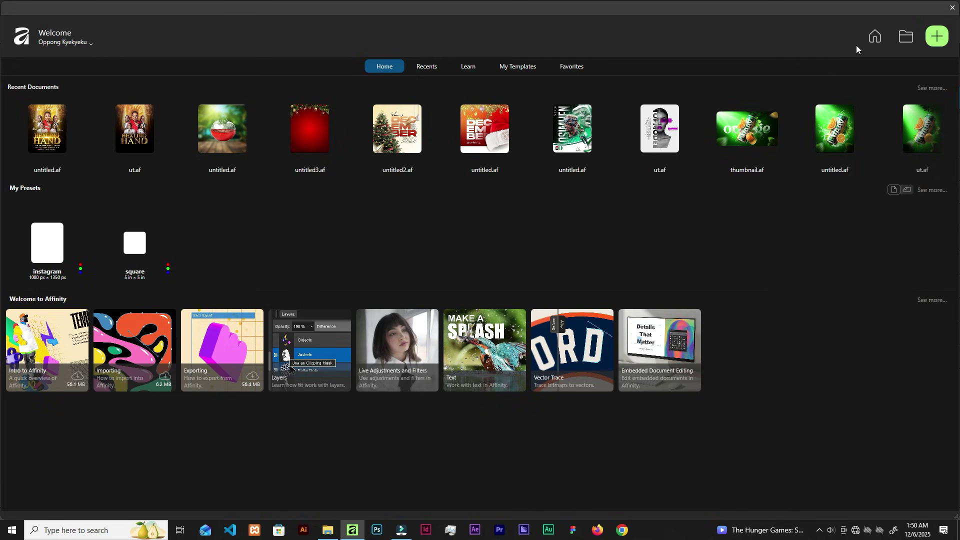
# - Open pexels-ab-pixels-ng-33931271.jpg from the retouch/New folder
pyautogui.click(906, 36)
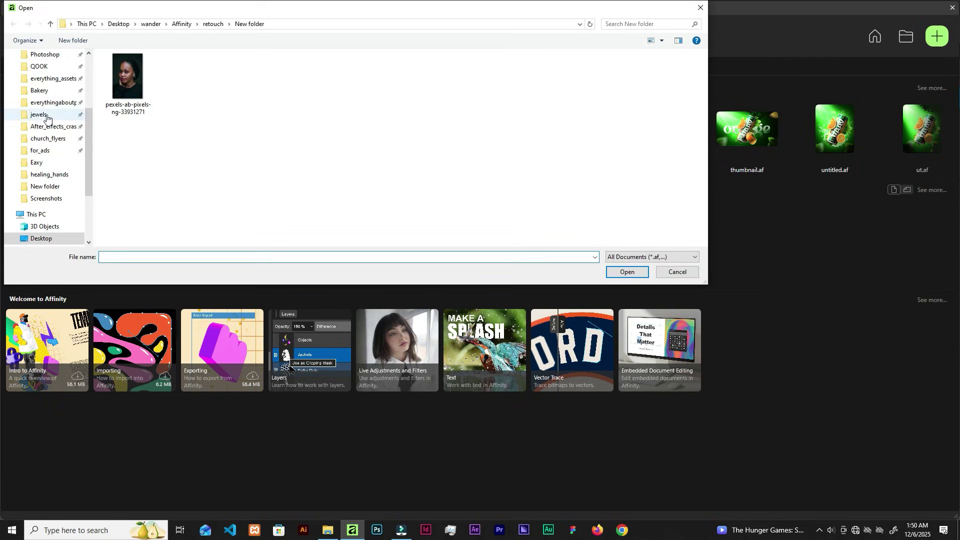
pyautogui.click(141, 85)
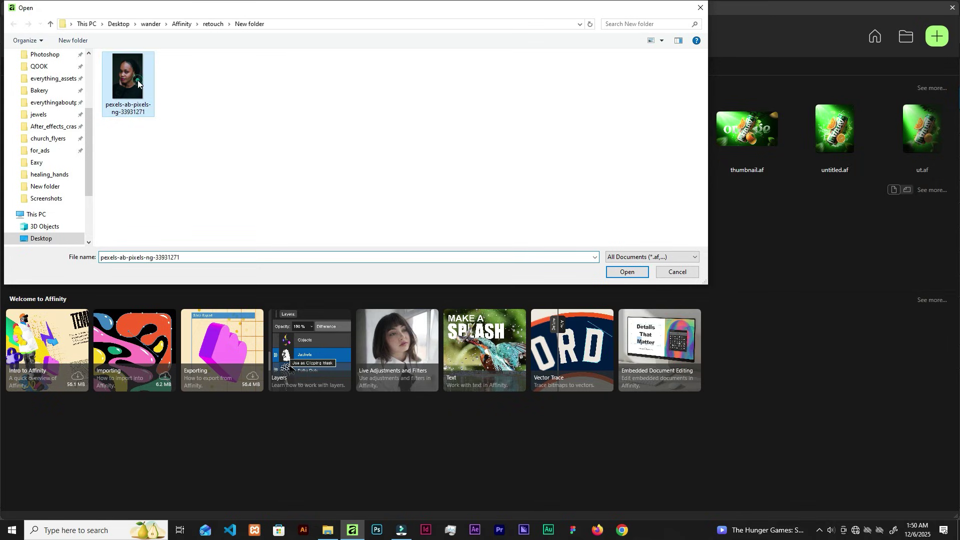
pyautogui.click(636, 276)
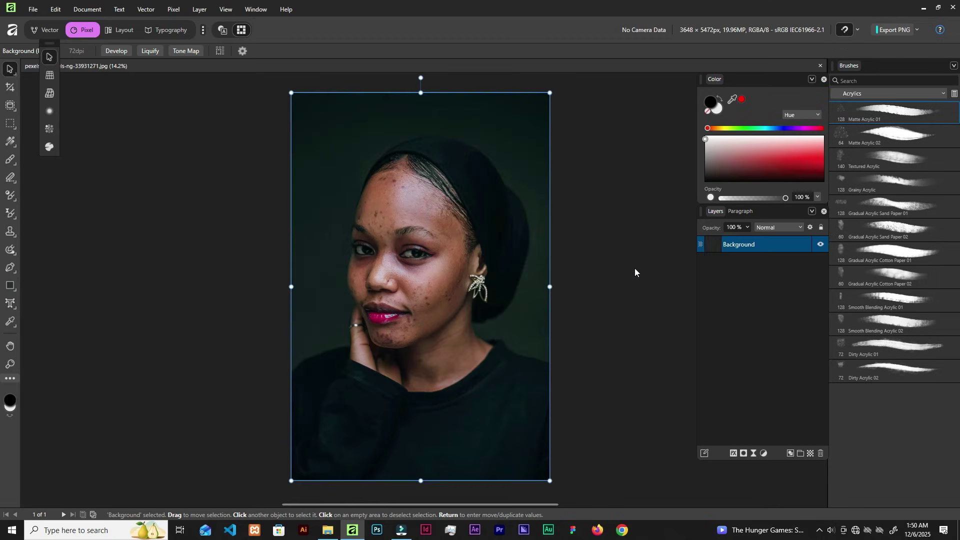
pyautogui.scroll(3, 441, 261)
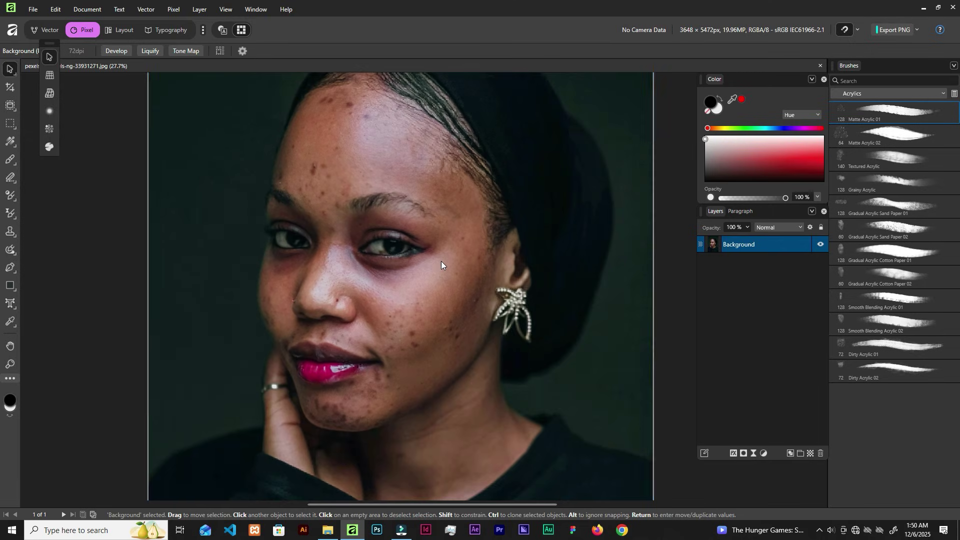
pyautogui.scroll(-1, 441, 261)
pyautogui.scroll(-1, 441, 261)
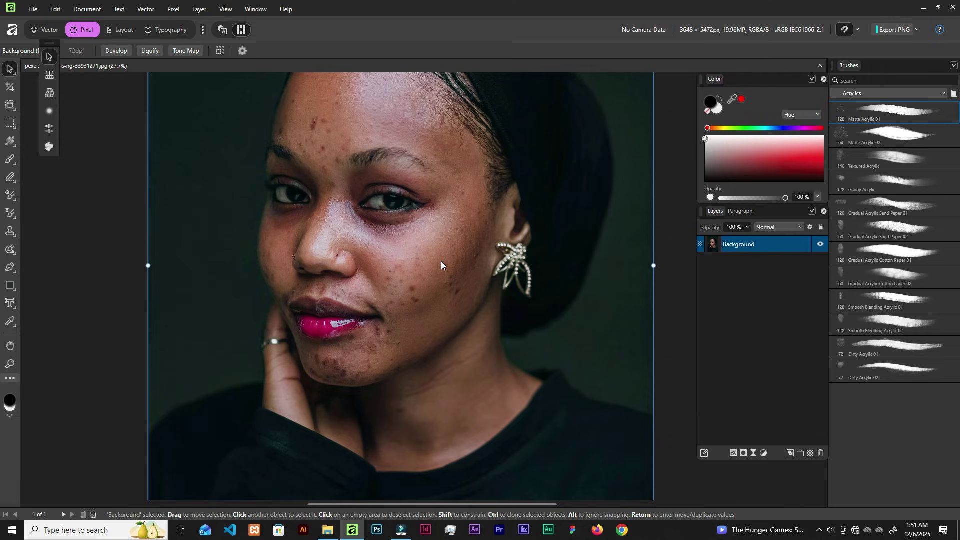
pyautogui.scroll(3, 396, 233)
pyautogui.scroll(-1, 396, 233)
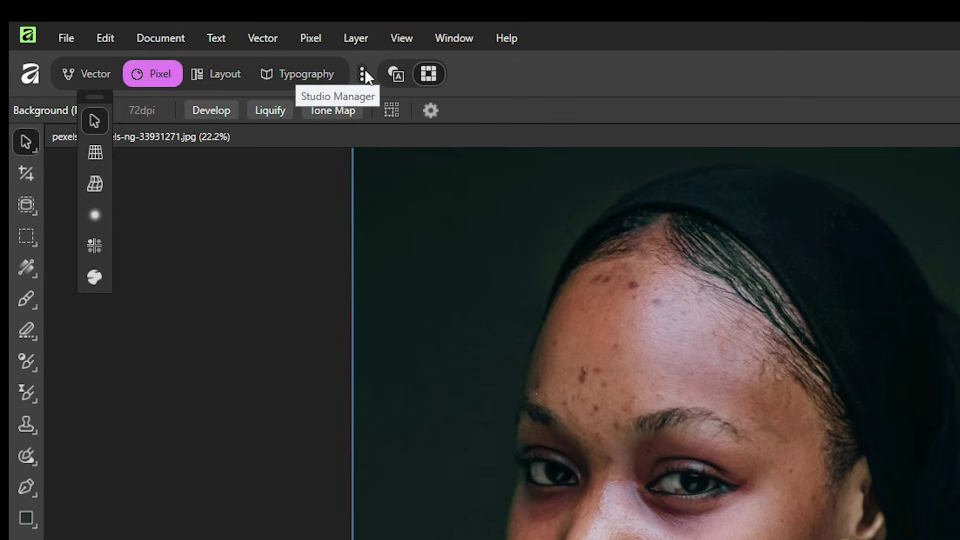
# - Enable the Retouching and Color Grading studios, then switch to Retouching
pyautogui.click(364, 74)
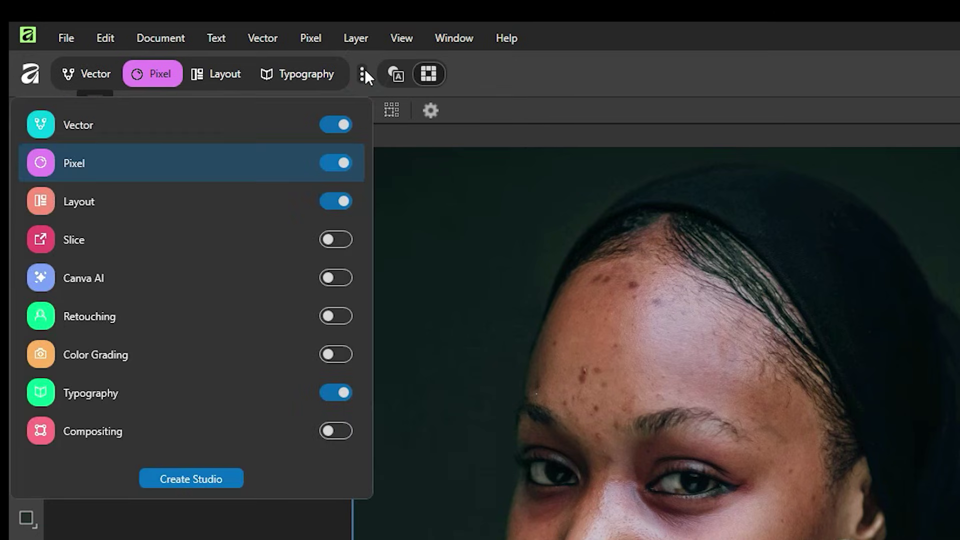
pyautogui.click(337, 316)
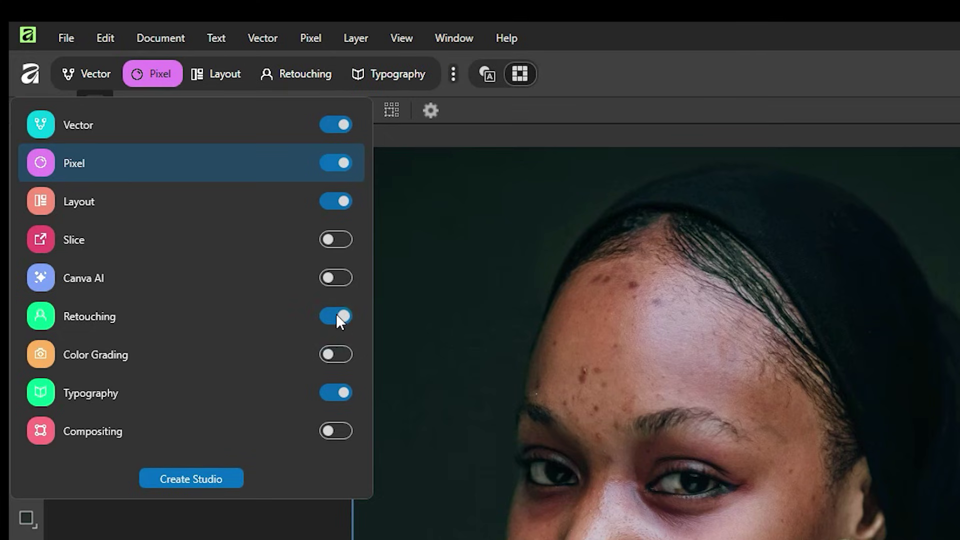
pyautogui.click(336, 355)
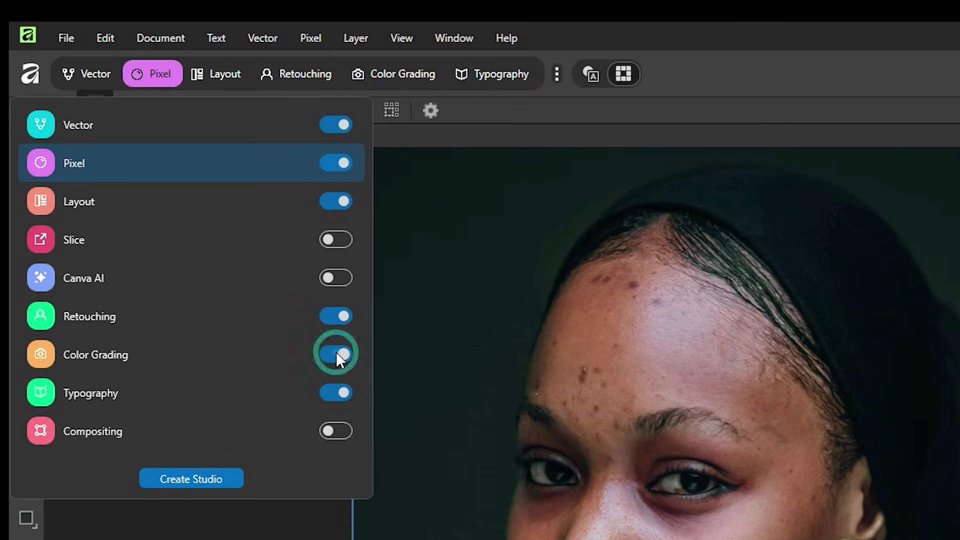
pyautogui.click(467, 111)
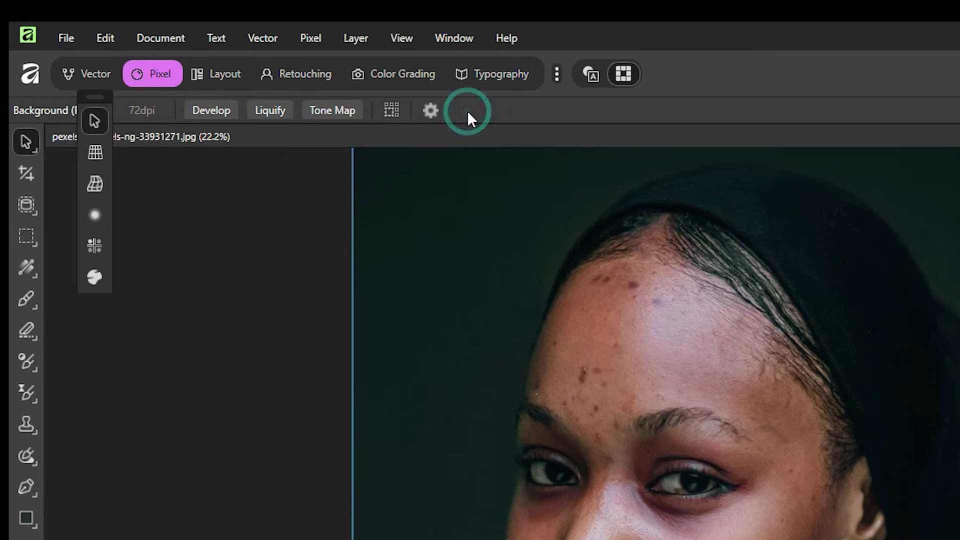
pyautogui.click(298, 76)
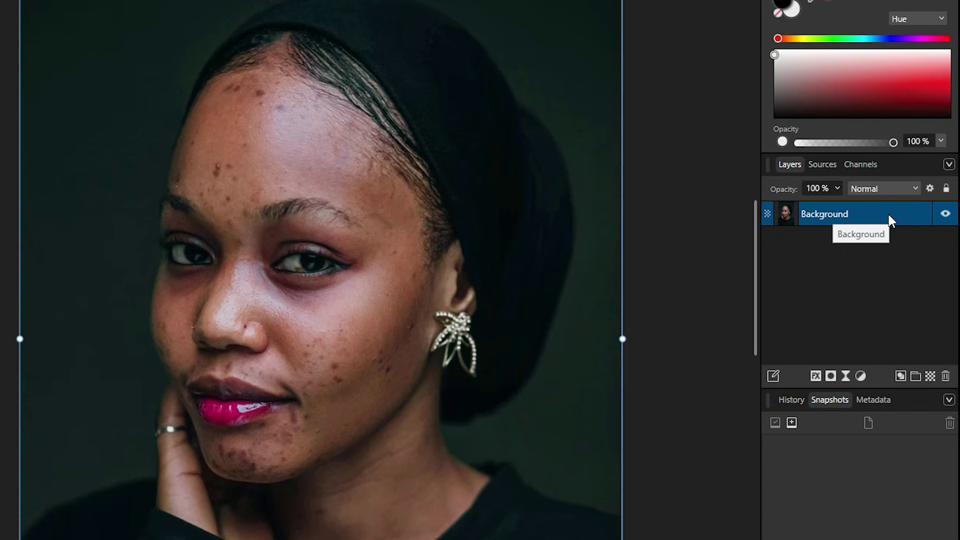
# - Duplicate the portrait's Background layer with Ctrl+J
pyautogui.hotkey('ctrl', 'j')
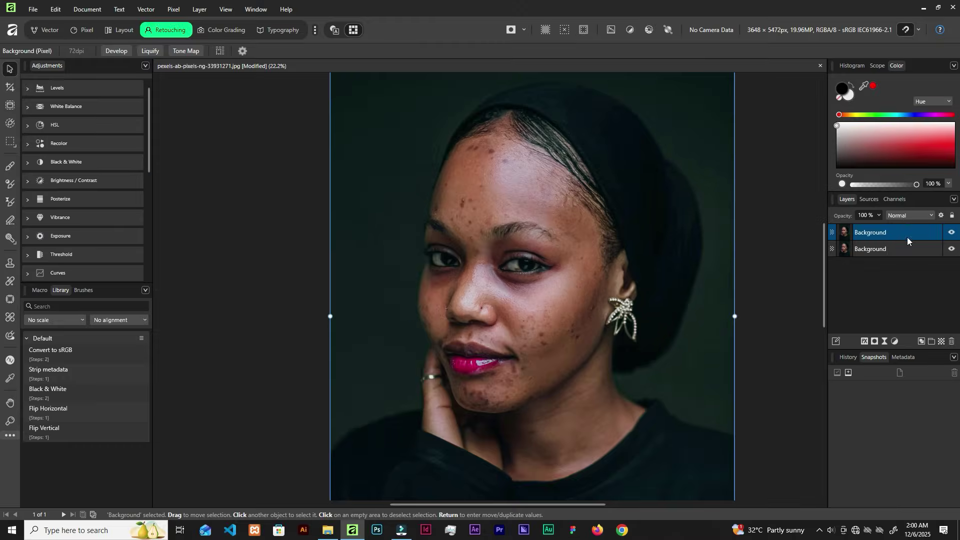
pyautogui.scroll(3, 523, 296)
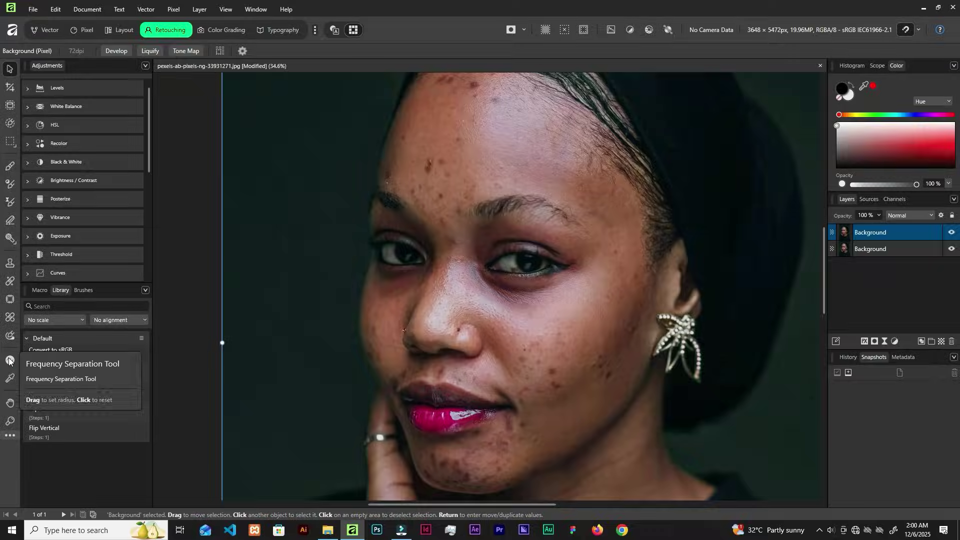
# - Start Frequency Separation and preview the high/low split at 2 px Gaussian radius
pyautogui.click(102, 267)
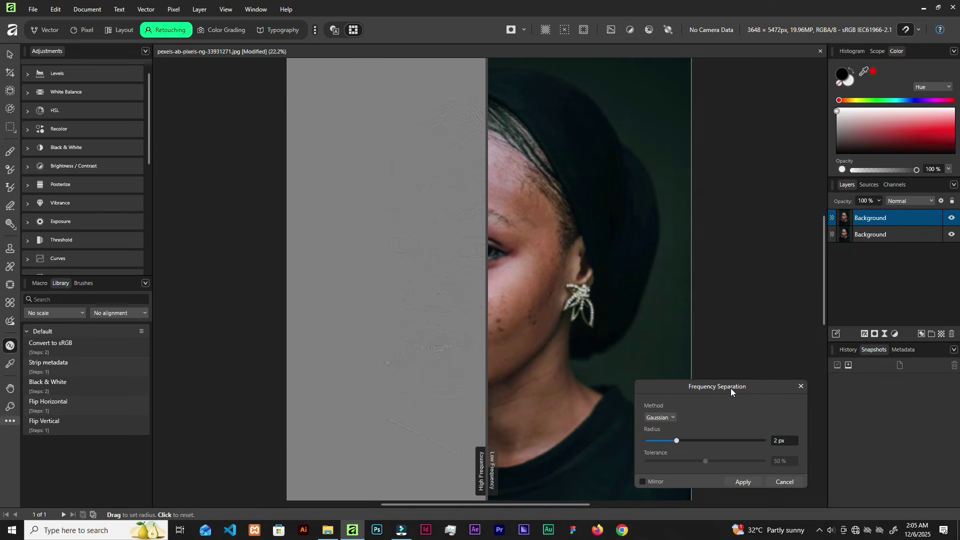
pyautogui.moveTo(731, 388); pyautogui.dragTo(706, 209)
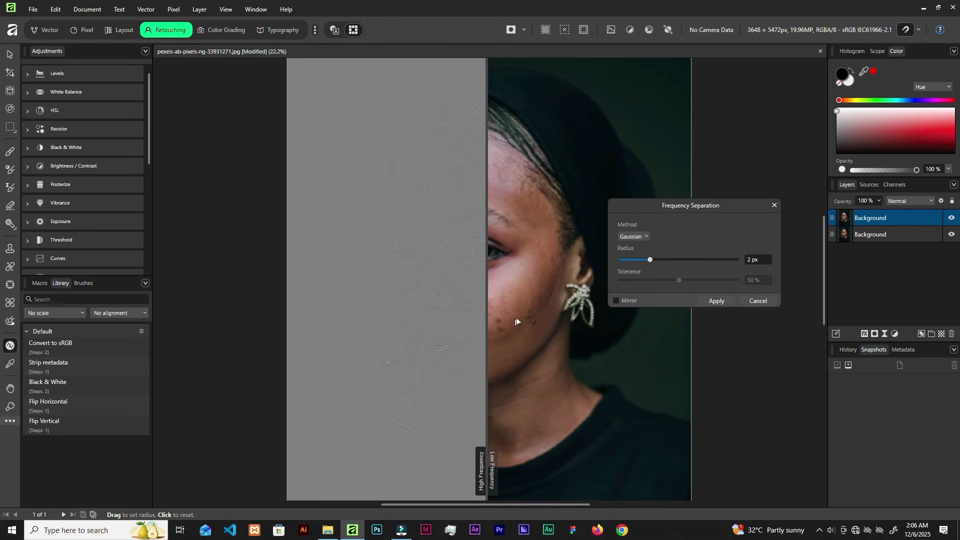
pyautogui.scroll(2, 507, 292)
pyautogui.moveTo(486, 244); pyautogui.dragTo(423, 244)
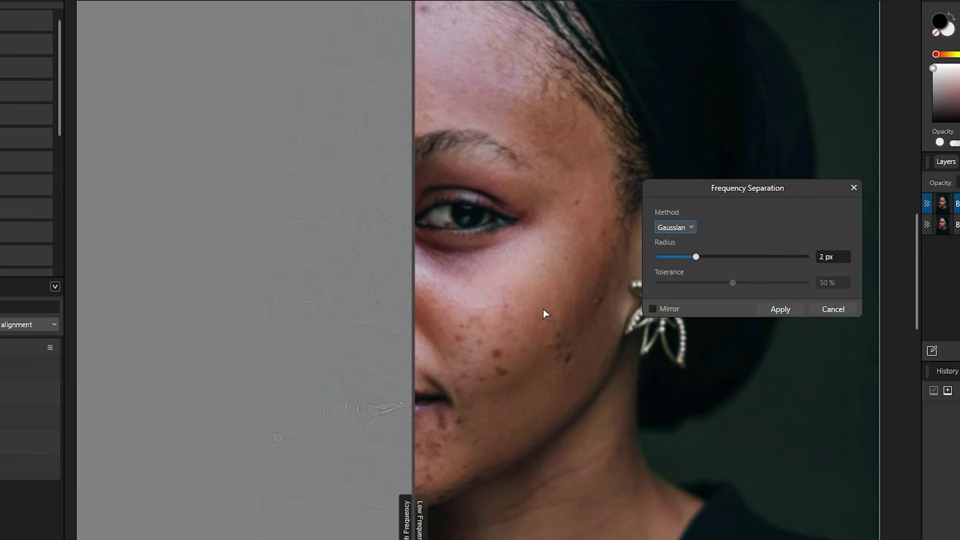
# - Set the separation radius to 1.5 px and apply it
pyautogui.click(693, 259)
pyautogui.click(833, 257)
pyautogui.write('1.5')
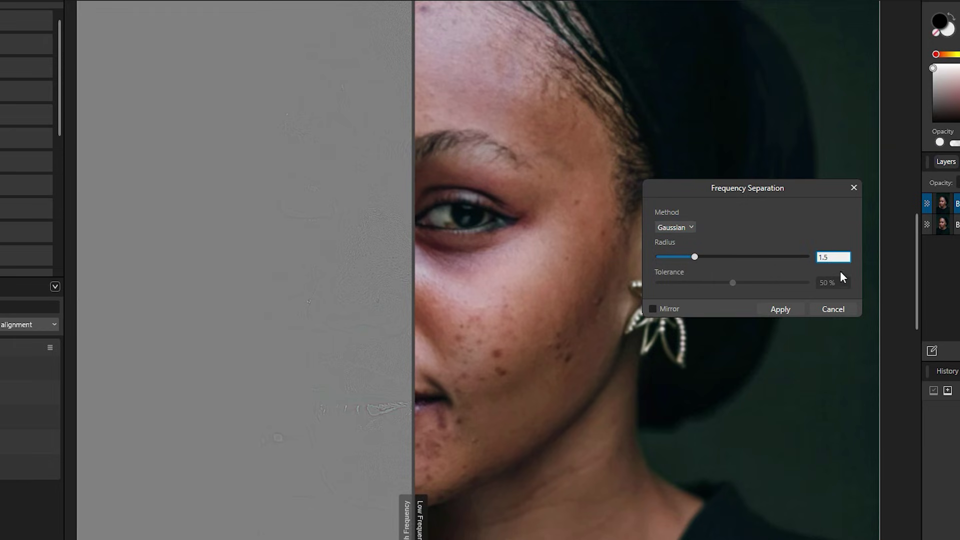
pyautogui.click(784, 308)
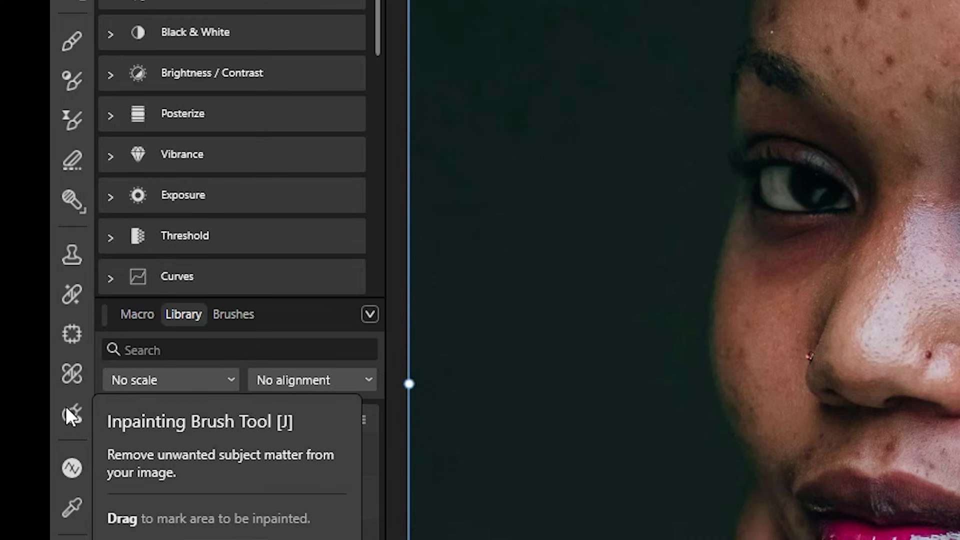
# - Choose the Blemish Removal Tool, zoom into the forehead, and select the Low Frequency layer
pyautogui.click(64, 383)
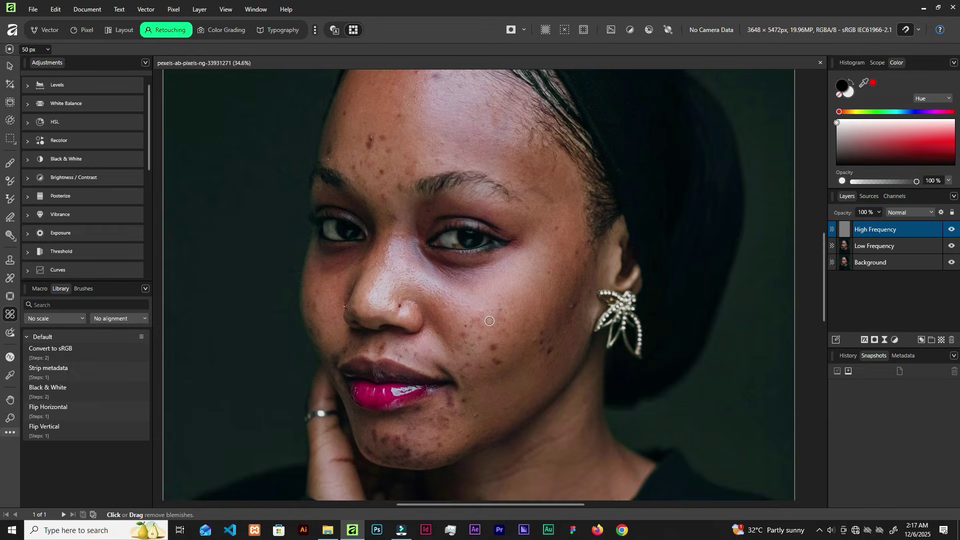
pyautogui.scroll(1, 365, 178)
pyautogui.keyDown('ctrl'); pyautogui.scroll(2, 366, 179); pyautogui.keyUp('ctrl')
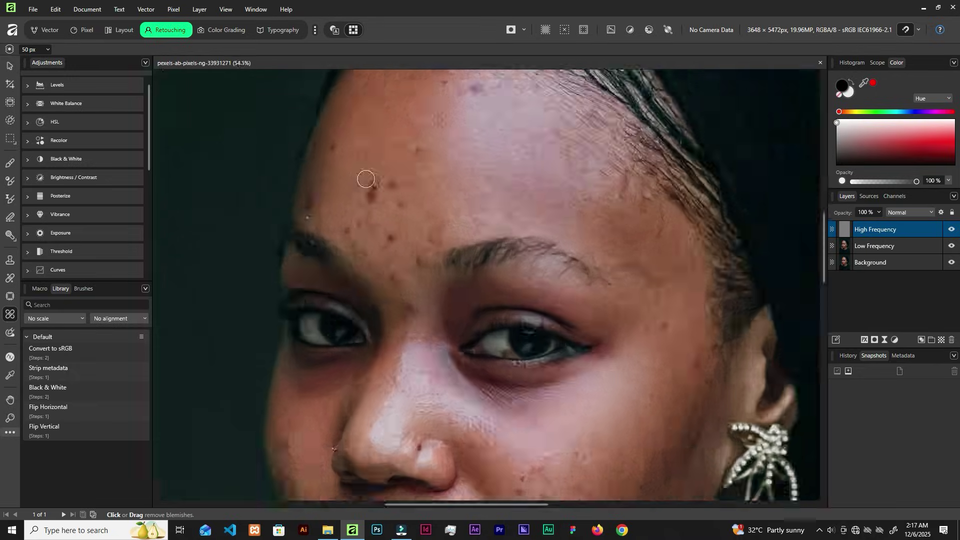
pyautogui.scroll(2, 366, 179)
pyautogui.scroll(1, 375, 185)
pyautogui.scroll(2, 390, 201)
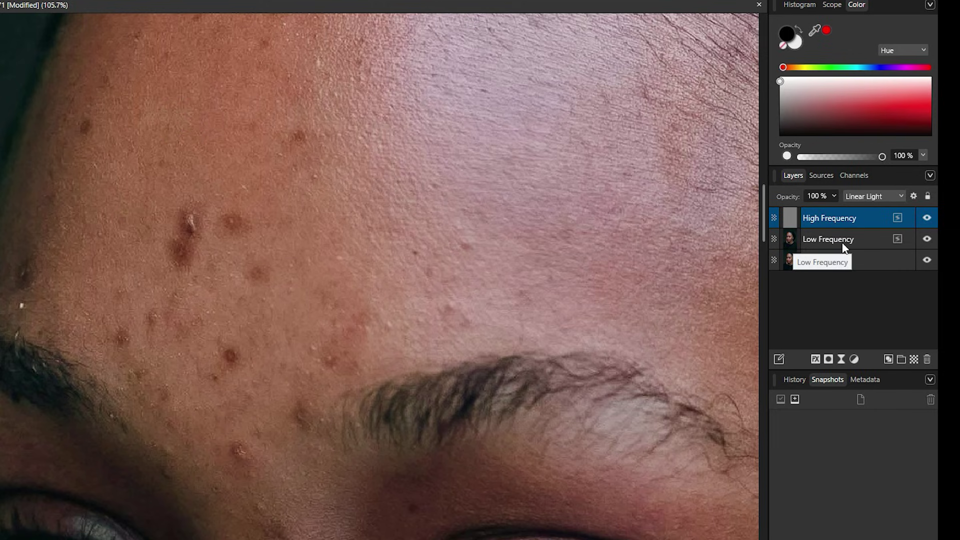
pyautogui.click(859, 234)
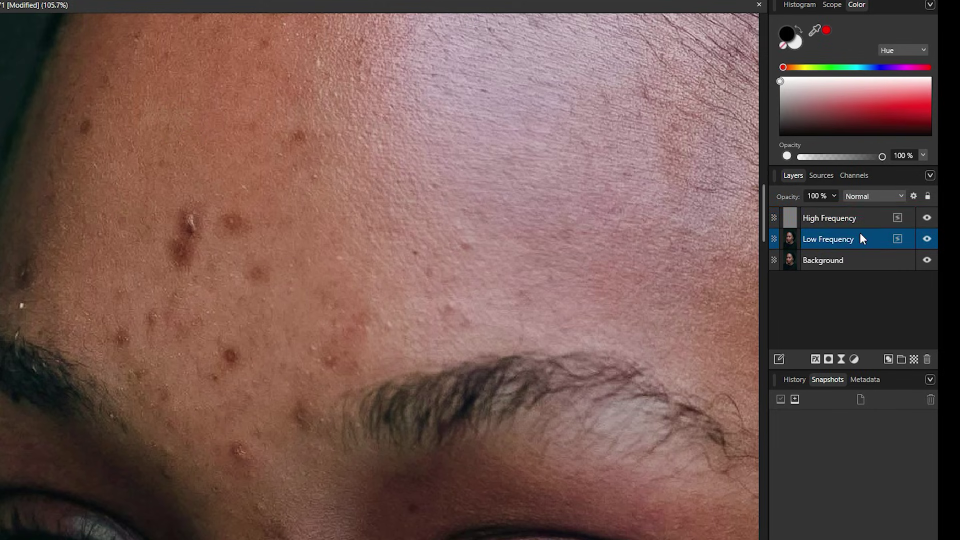
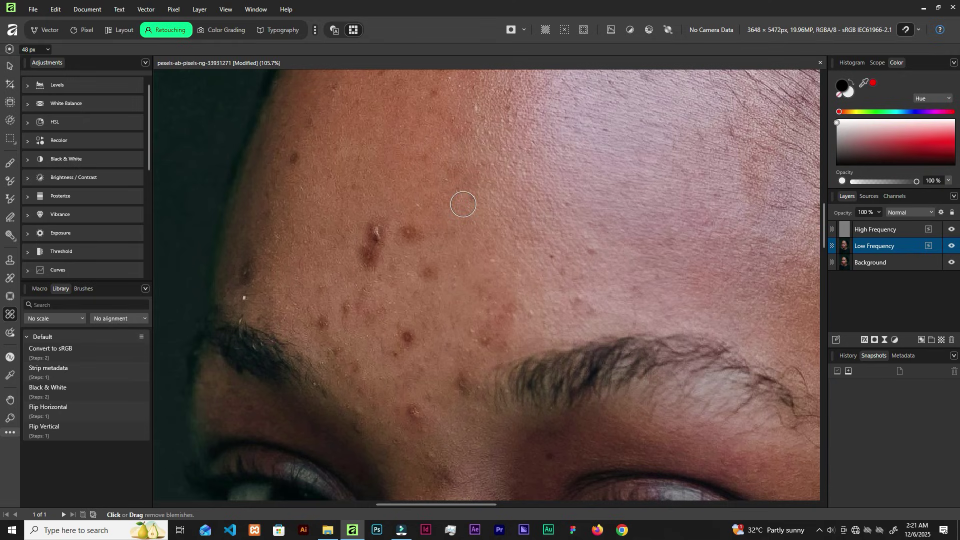
# - Undo the last fix, then heal the dark forehead blemishes, widening the brush to 55 px
pyautogui.hotkey('ctrl', 'z')
pyautogui.moveTo(476, 173); pyautogui.dragTo(473, 164)
pyautogui.click(464, 168)
pyautogui.press(']')
pyautogui.click(414, 234)
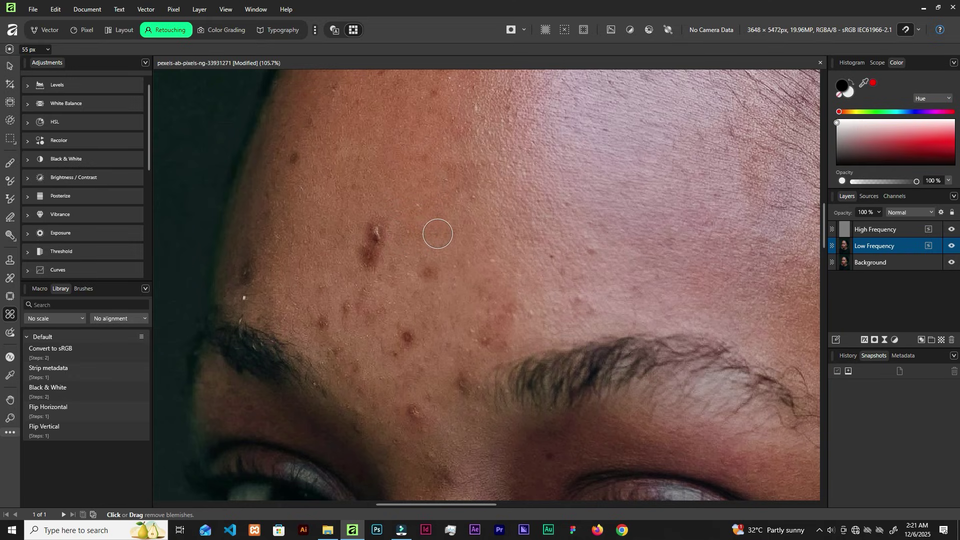
pyautogui.click(428, 272)
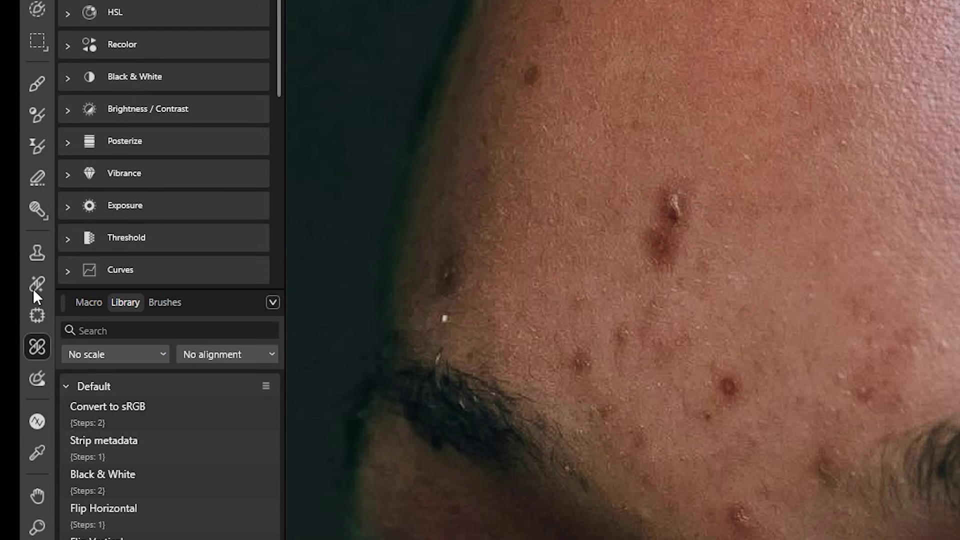
# - With the Healing Brush, sample clean forehead skin and heal the dark and reddish spots, undoing the last stroke
pyautogui.click(38, 284)
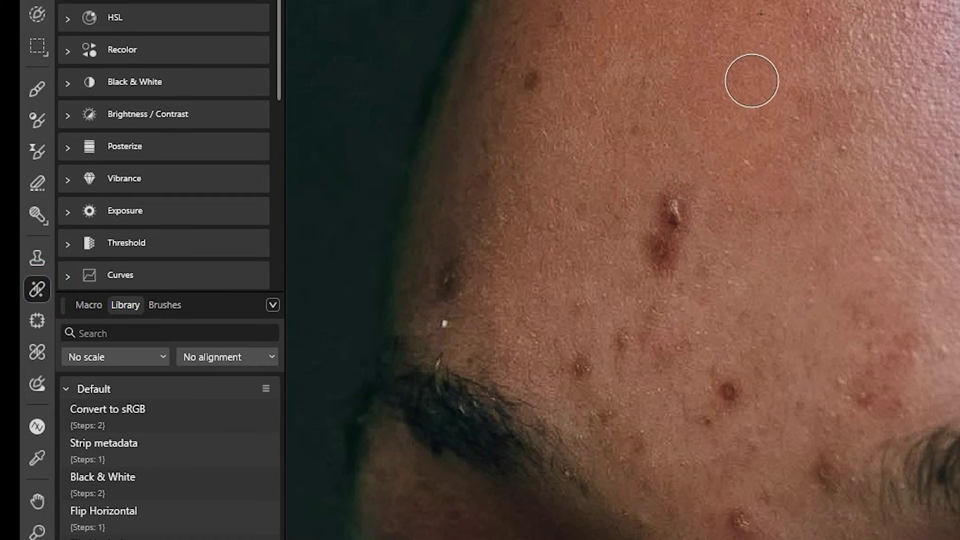
pyautogui.press('alt')
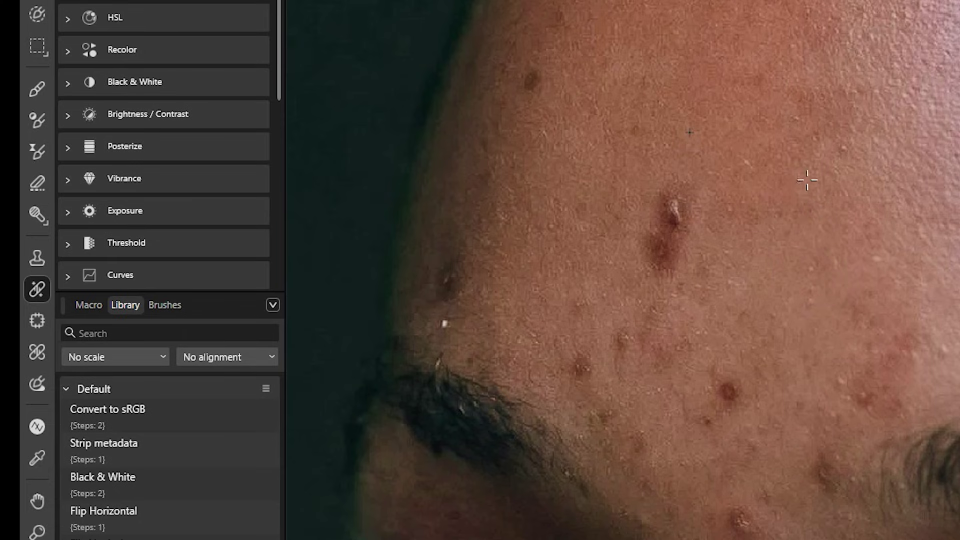
pyautogui.keyDown('alt'); pyautogui.click(798, 193); pyautogui.keyUp('alt')
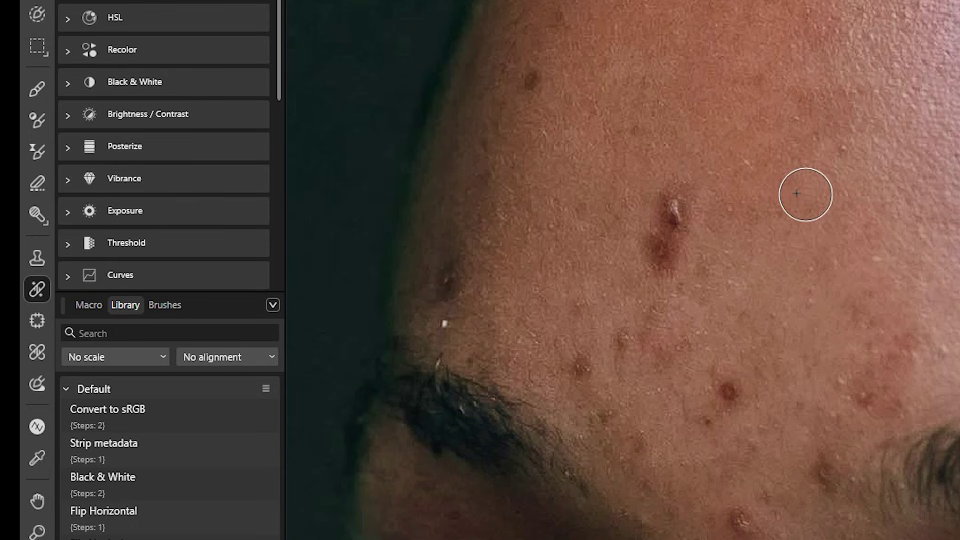
pyautogui.click(675, 215)
pyautogui.moveTo(652, 250); pyautogui.dragTo(664, 275)
pyautogui.moveTo(733, 365); pyautogui.dragTo(728, 398)
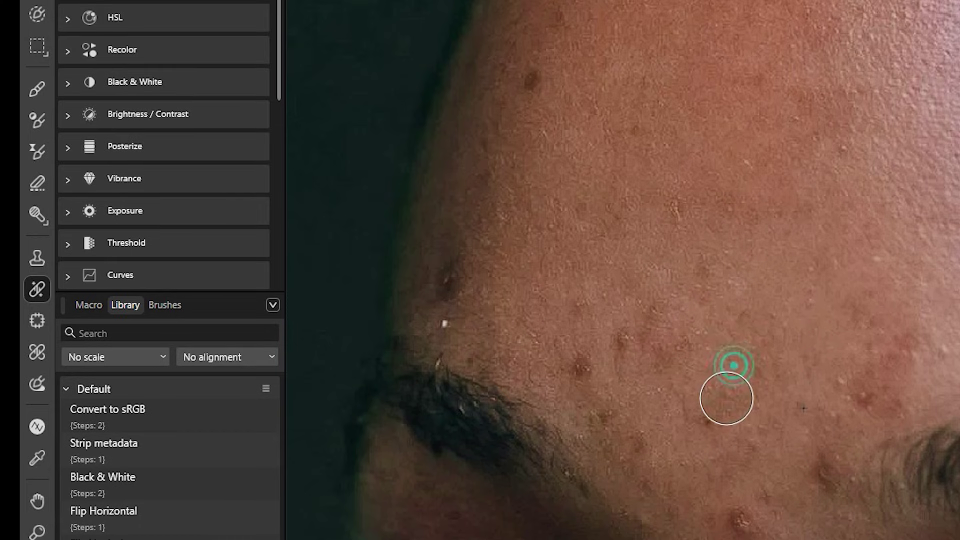
pyautogui.click(776, 214)
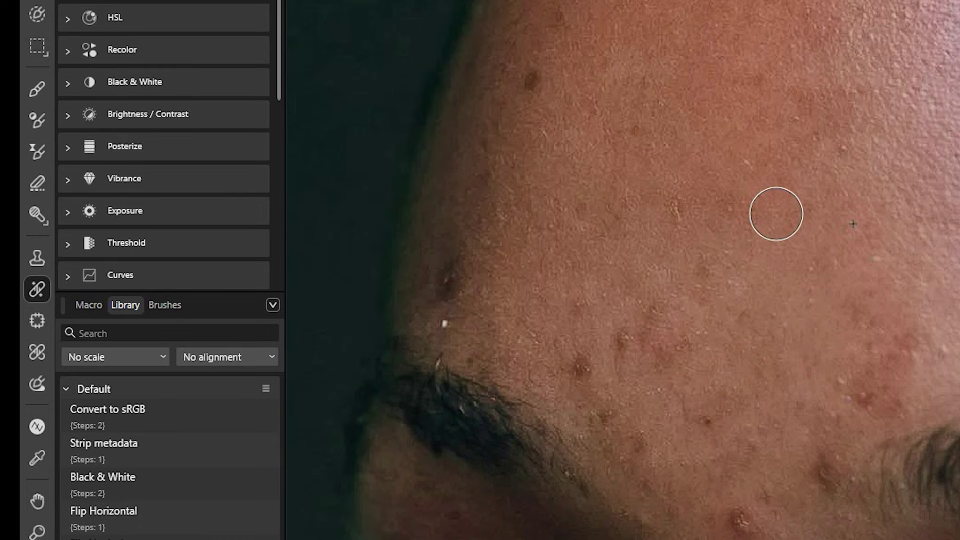
pyautogui.click(765, 181)
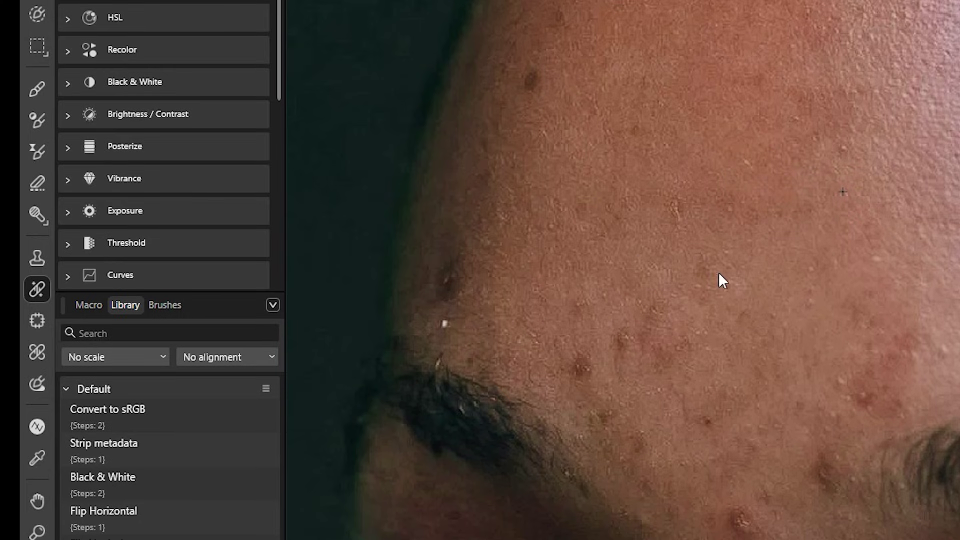
pyautogui.keyDown('alt'); pyautogui.click(804, 293); pyautogui.keyUp('alt')
pyautogui.moveTo(859, 355)
pyautogui.mouseDown()
pyautogui.moveTo(839, 335)
pyautogui.moveTo(857, 340)
pyautogui.moveTo(844, 369)
pyautogui.mouseUp()
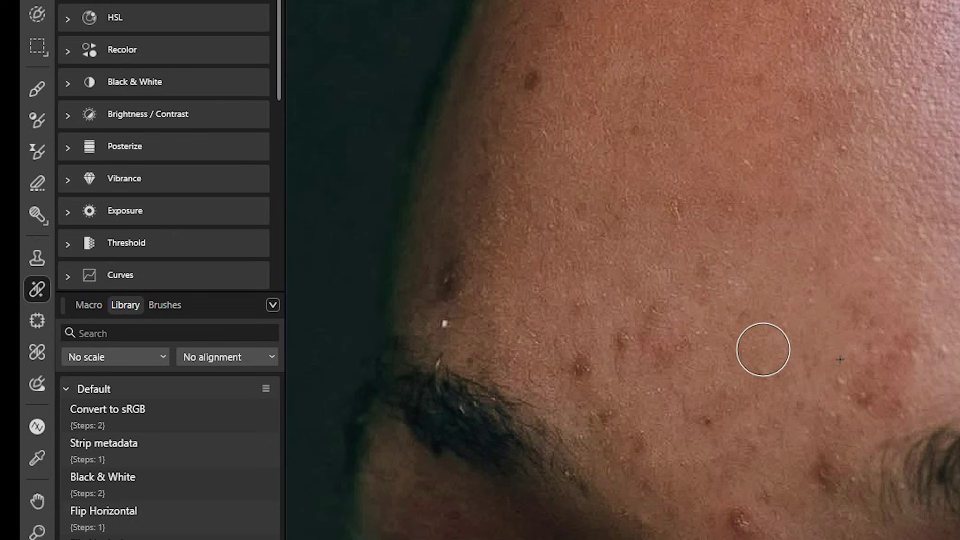
pyautogui.hotkey('ctrl', 'z')
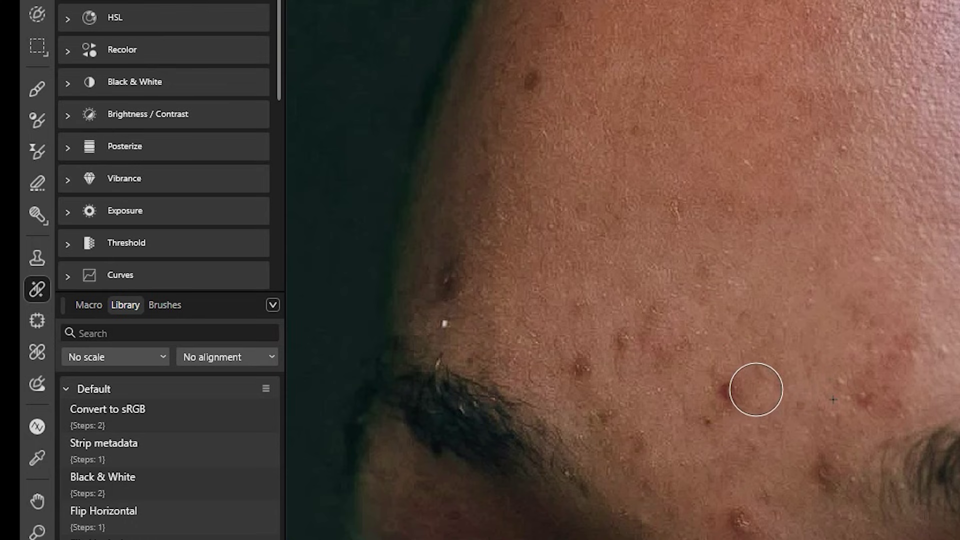
# - Inpaint the two red blemishes, then remove a dark forehead spot with Blemish Removal
pyautogui.click(38, 378)
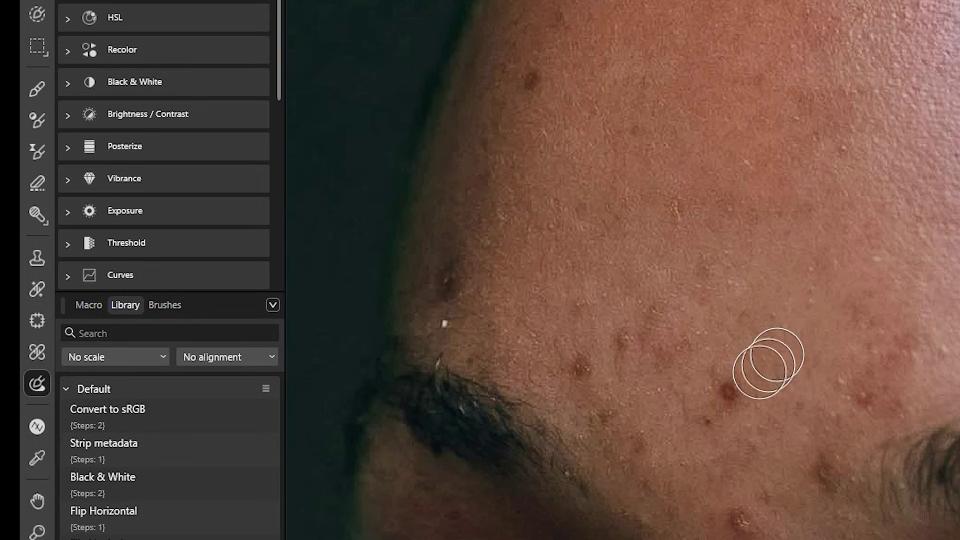
pyautogui.moveTo(728, 391); pyautogui.dragTo(716, 407)
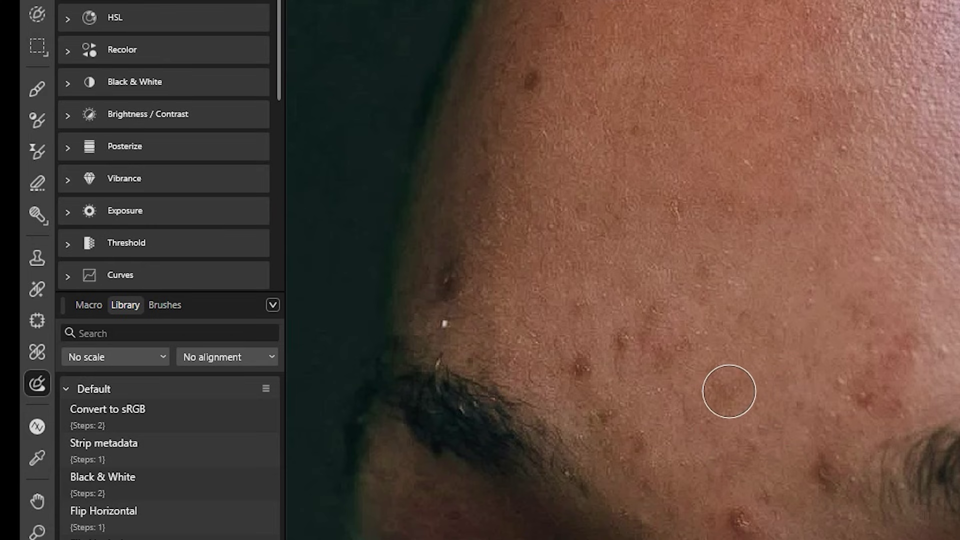
pyautogui.moveTo(853, 368); pyautogui.dragTo(895, 395)
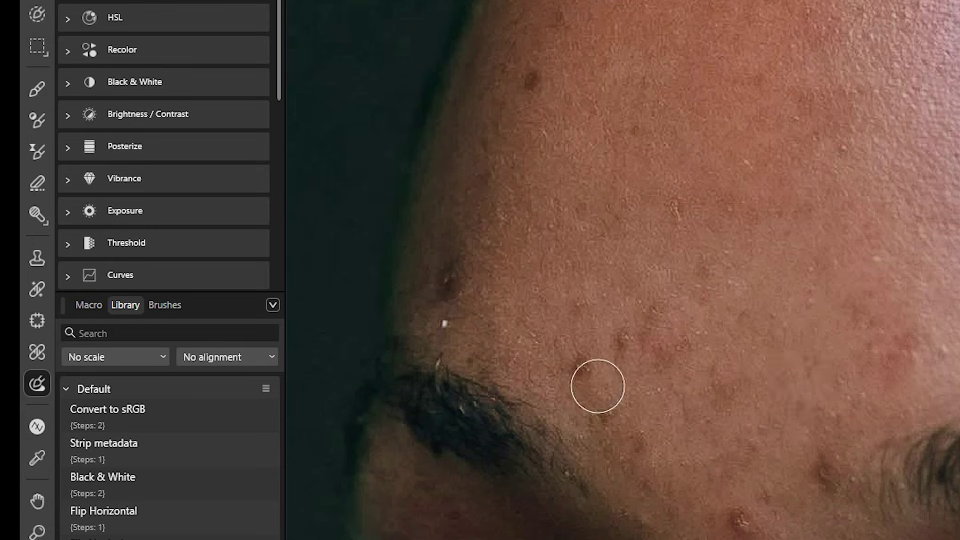
pyautogui.click(39, 350)
pyautogui.click(532, 75)
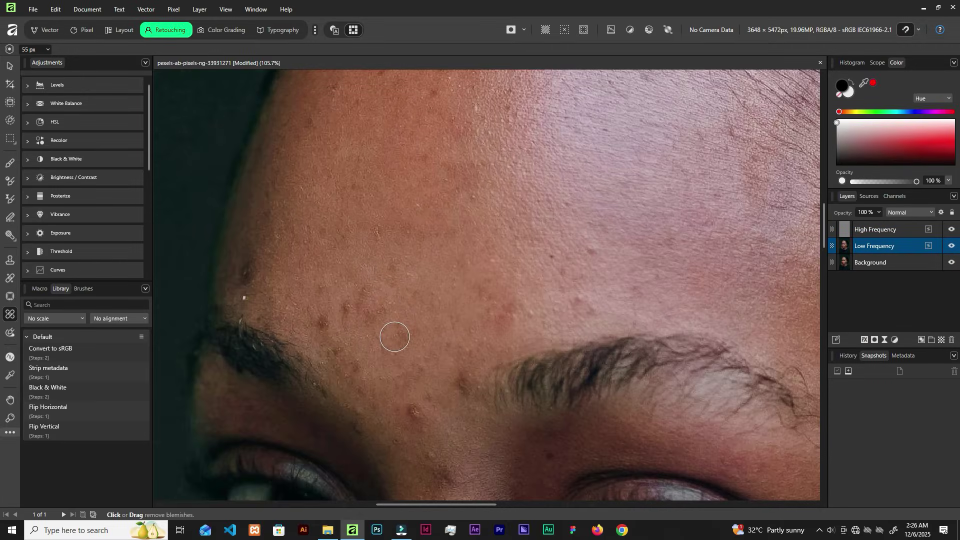
# - Remove two forehead blemishes near the hairline, finishing with the brush at 65 px
pyautogui.scroll(-2, 415, 275)
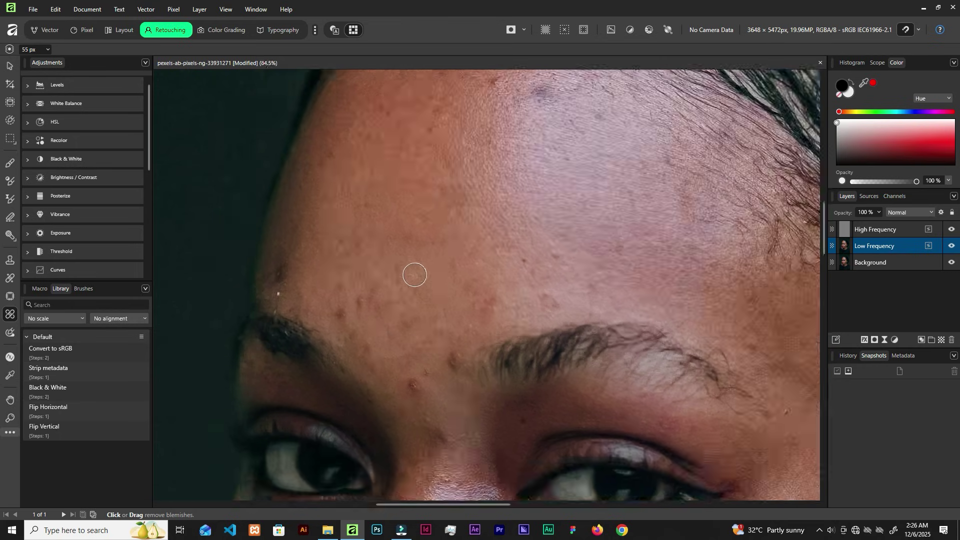
pyautogui.hotkey('ctrl', 's')
pyautogui.scroll(3, 470, 215)
pyautogui.click(530, 259)
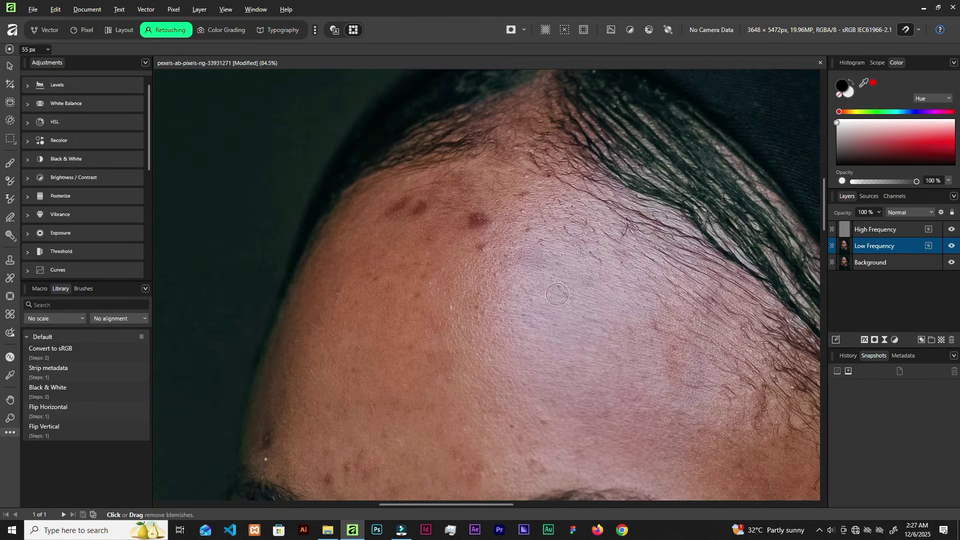
pyautogui.press(']')
pyautogui.press(']')
pyautogui.press(']')
pyautogui.press(']')
pyautogui.click(464, 233)
pyautogui.press('[')
pyautogui.press('[')
pyautogui.press('[')
# - Heal the five dark spots above and between the eyebrows
pyautogui.scroll(-3, 420, 280)
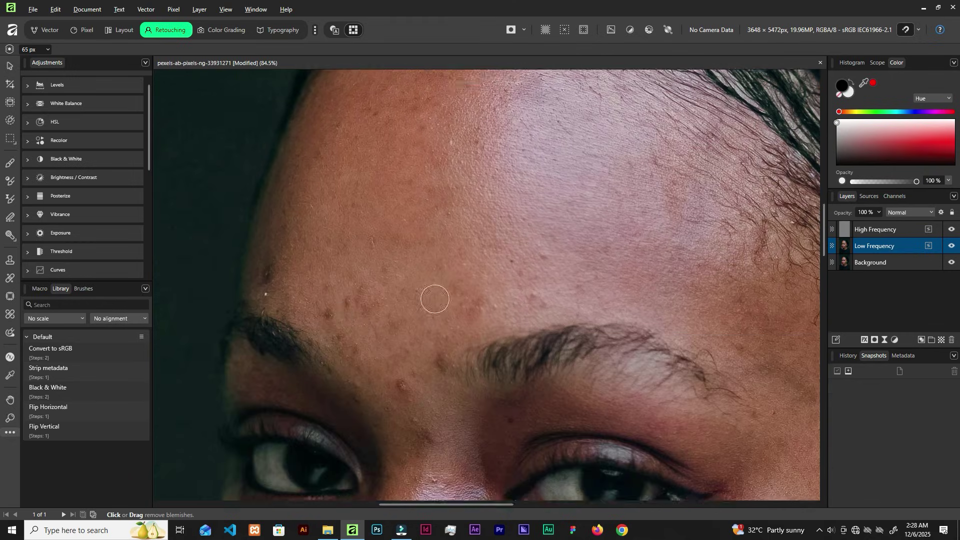
pyautogui.scroll(-1, 435, 299)
pyautogui.click(327, 298)
pyautogui.click(341, 289)
pyautogui.click(362, 276)
pyautogui.scroll(-4, 440, 303)
pyautogui.click(440, 257)
pyautogui.click(400, 279)
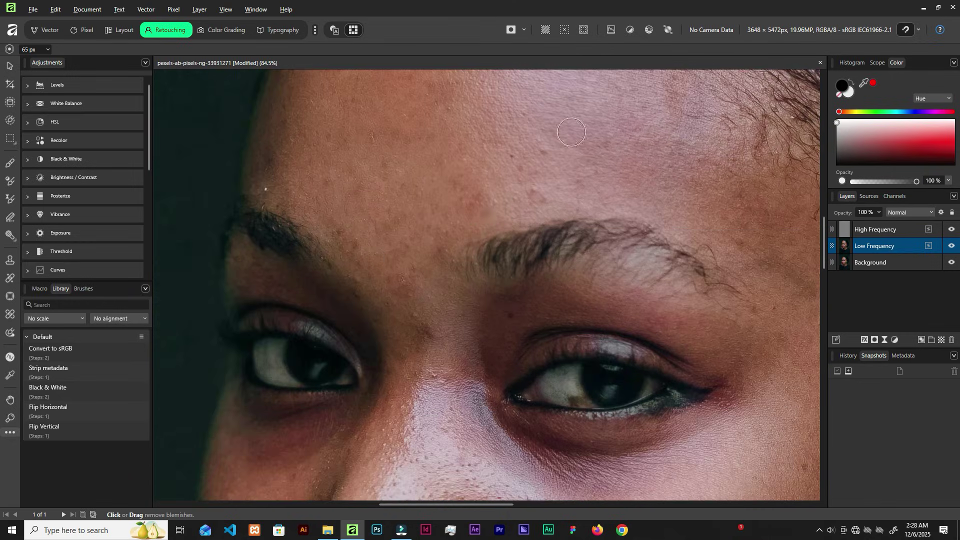
# - Move down to the cheek and heal its six dark blemishes
pyautogui.scroll(-2, 557, 167)
pyautogui.hscroll(2, 557, 167)
pyautogui.scroll(-1, 670, 203)
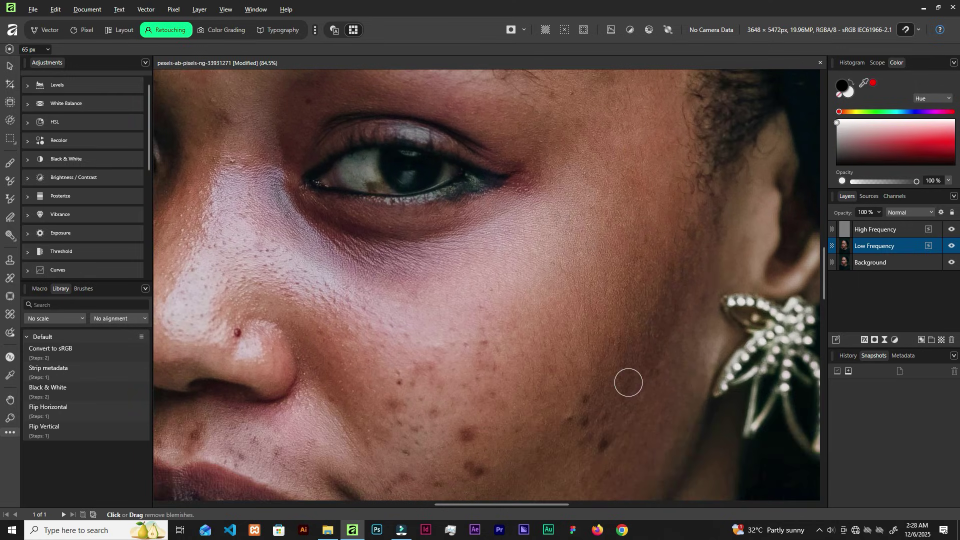
pyautogui.scroll(-3, 628, 382)
pyautogui.hscroll(-1, 628, 382)
pyautogui.scroll(-1, 565, 285)
pyautogui.hscroll(-2, 565, 285)
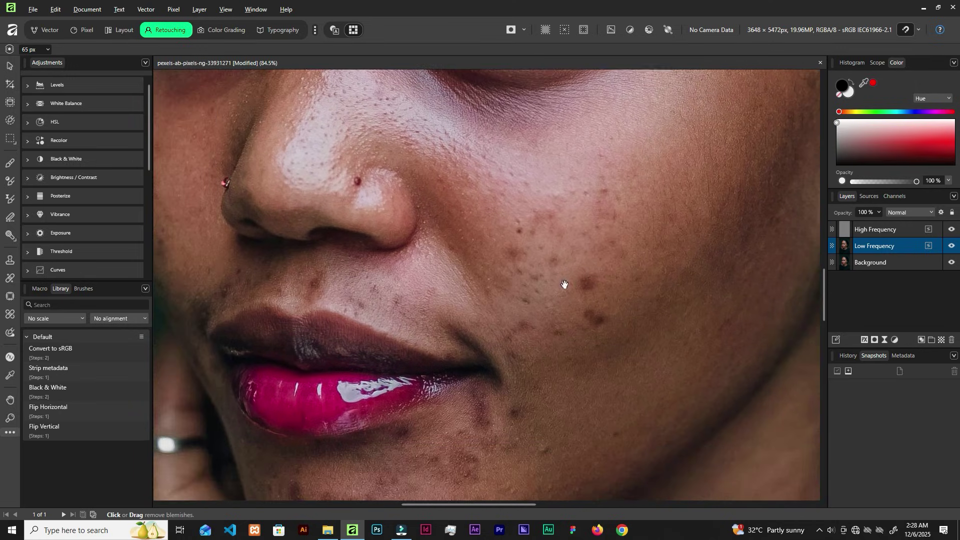
pyautogui.moveTo(565, 285); pyautogui.dragTo(578, 346)
pyautogui.click(615, 252)
pyautogui.click(598, 344)
pyautogui.click(608, 379)
pyautogui.click(568, 395)
pyautogui.click(564, 323)
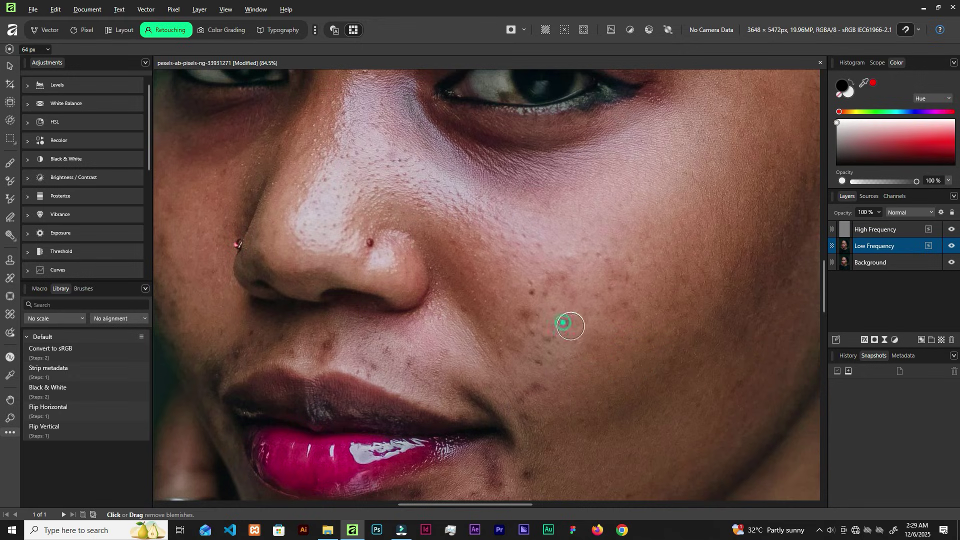
pyautogui.click(538, 294)
# - Heal the four blemishes on the cheek beside the mouth
pyautogui.scroll(-2, 538, 297)
pyautogui.click(538, 298)
pyautogui.click(531, 383)
pyautogui.moveTo(618, 425); pyautogui.dragTo(668, 443)
pyautogui.click(586, 290)
pyautogui.click(589, 268)
# - Heal the dark spots across the chin and below the mouth corner
pyautogui.moveTo(521, 351)
pyautogui.mouseDown()
pyautogui.moveTo(633, 313)
pyautogui.moveTo(547, 214)
pyautogui.mouseUp()
pyautogui.click(632, 345)
pyautogui.click(630, 383)
pyautogui.click(616, 294)
pyautogui.click(577, 272)
pyautogui.click(587, 299)
pyautogui.click(571, 257)
pyautogui.click(560, 310)
pyautogui.click(565, 318)
pyautogui.click(546, 366)
pyautogui.click(551, 336)
pyautogui.click(517, 388)
pyautogui.click(492, 337)
# - With the brush at 79 px, heal the remaining chin blemishes from right to left
pyautogui.press(']')
pyautogui.press(']')
pyautogui.press(']')
pyautogui.moveTo(514, 369); pyautogui.dragTo(587, 336)
pyautogui.press('[')
pyautogui.press('[')
pyautogui.click(590, 298)
pyautogui.click(544, 287)
pyautogui.click(573, 378)
pyautogui.click(554, 344)
pyautogui.click(452, 361)
pyautogui.click(483, 384)
pyautogui.click(509, 348)
pyautogui.click(465, 333)
# - Shrink the brush to 45 px and heal two remaining chin spots
pyautogui.scroll(-1, 721, 367)
pyautogui.press('[')
pyautogui.press('[')
pyautogui.press('[')
pyautogui.press('[')
pyautogui.click(514, 348)
pyautogui.click(455, 280)
pyautogui.scroll(-6, 528, 359)
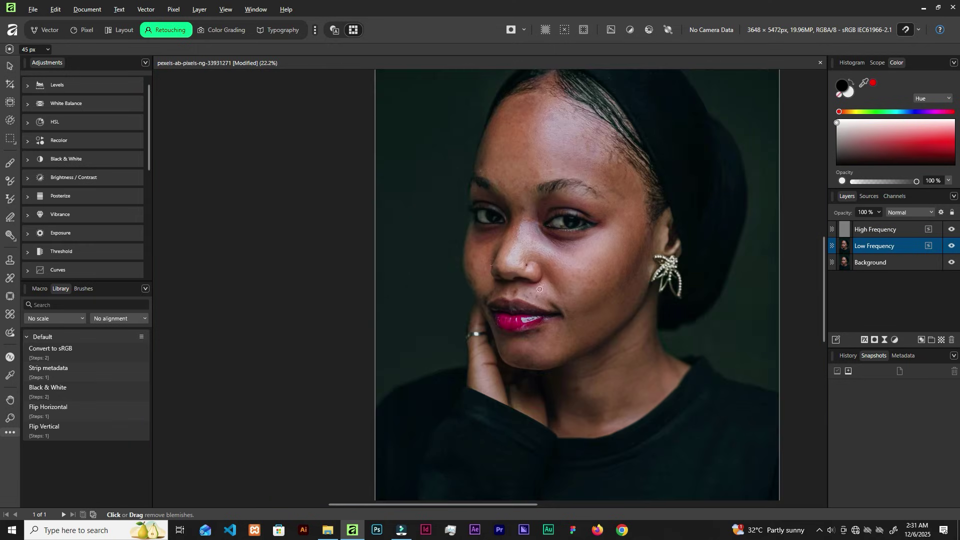
pyautogui.scroll(5, 540, 289)
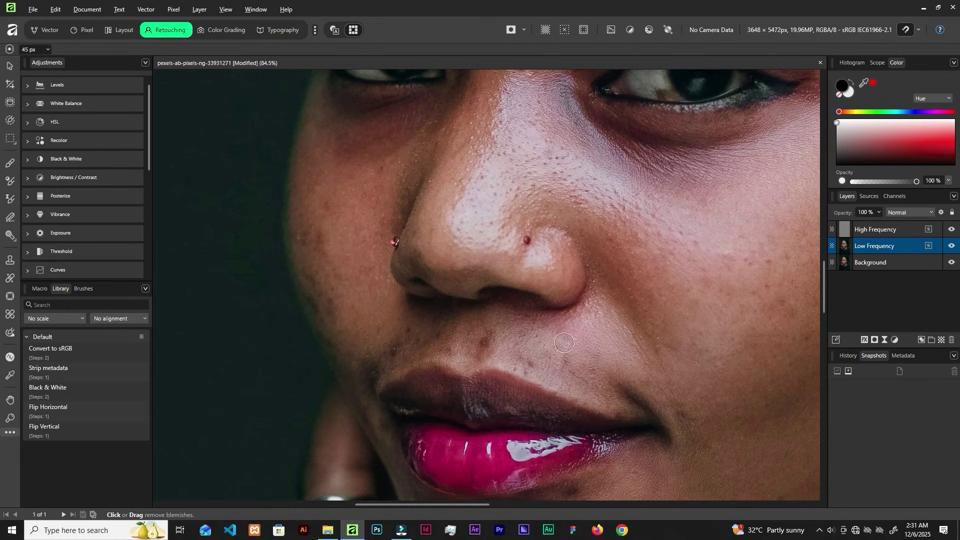
# - Heal the four blemishes above the upper lip, enlarging the brush to 69 px
pyautogui.click(486, 342)
pyautogui.click(388, 344)
pyautogui.click(420, 338)
pyautogui.press(']')
pyautogui.press(']')
pyautogui.press(']')
pyautogui.press(']')
pyautogui.press(']')
pyautogui.click(413, 330)
# - Heal six blemishes on the other cheek
pyautogui.click(373, 362)
pyautogui.click(334, 306)
pyautogui.click(324, 201)
pyautogui.click(324, 256)
pyautogui.click(369, 270)
pyautogui.click(316, 314)
# - At 42 px, heal the small blemishes below the lip and on the chin, then enlarge the brush to 50 px
pyautogui.scroll(-3, 310, 284)
pyautogui.scroll(4, 408, 415)
pyautogui.press('[')
pyautogui.press('[')
pyautogui.click(309, 343)
pyautogui.click(399, 400)
pyautogui.click(378, 382)
pyautogui.click(339, 281)
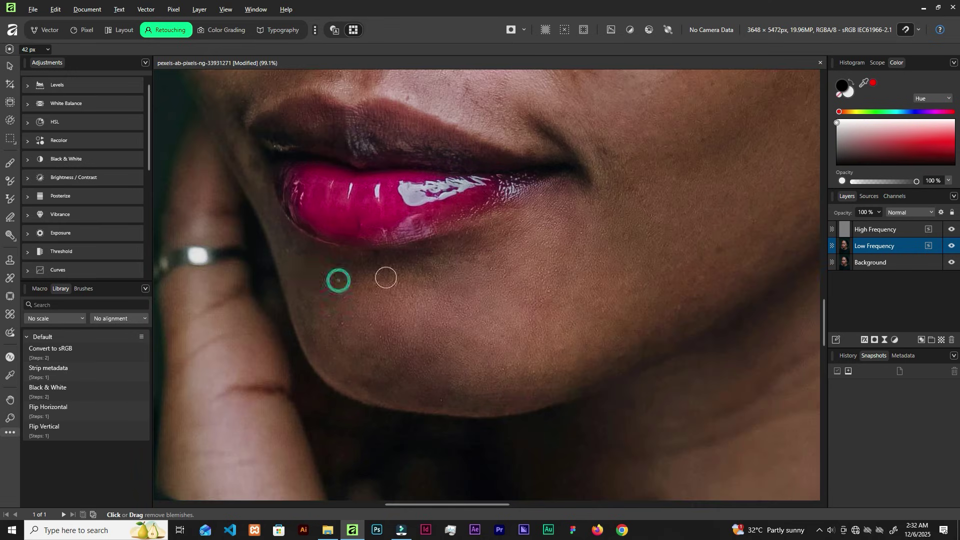
pyautogui.scroll(-5, 385, 277)
pyautogui.scroll(6, 370, 150)
pyautogui.click(606, 230)
pyautogui.press(']')
pyautogui.press(']')
pyautogui.press(']')
pyautogui.press(']')
pyautogui.scroll(-2, 473, 300)
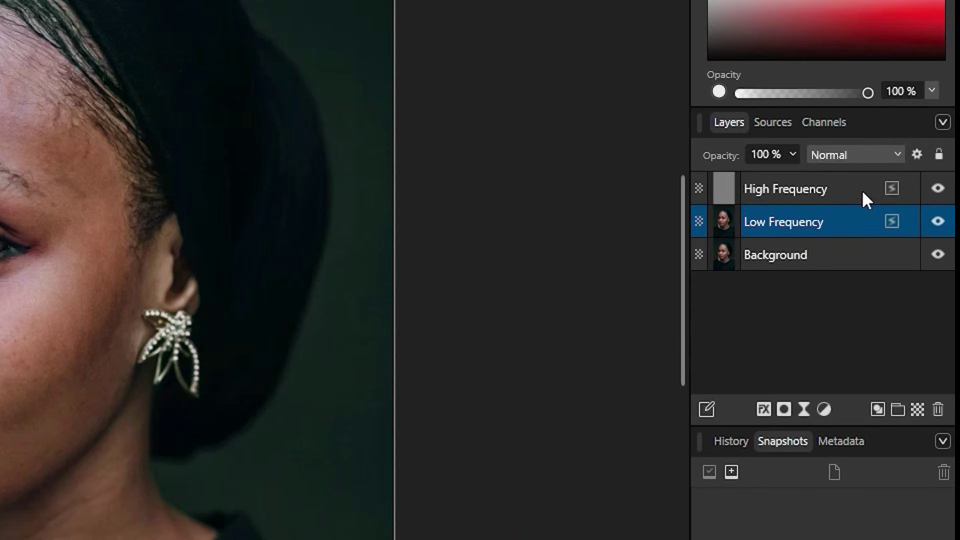
# - Group High and Low Frequency with Ctrl+G, then toggle the group's visibility twice to compare
pyautogui.keyDown('shift'); pyautogui.click(831, 188); pyautogui.keyUp('shift')
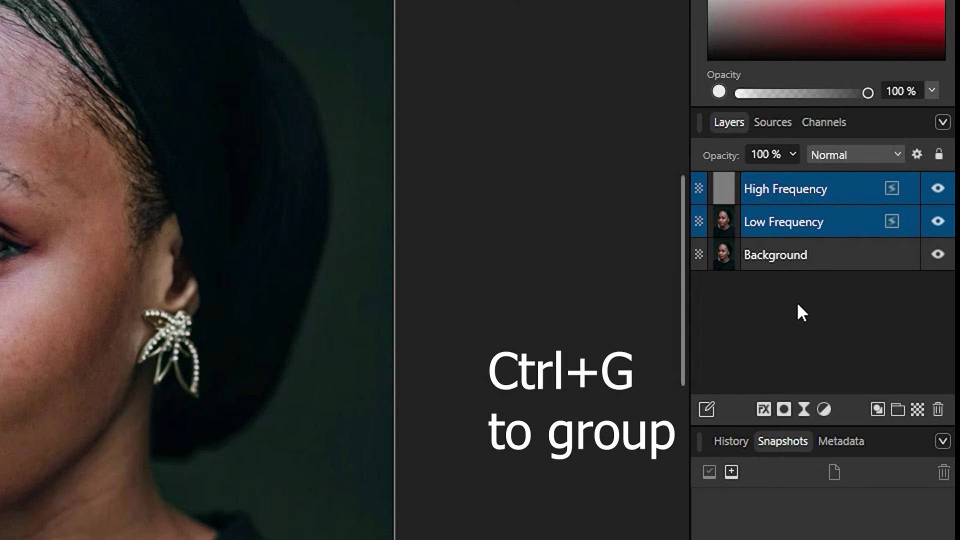
pyautogui.hotkey('ctrl', 'g')
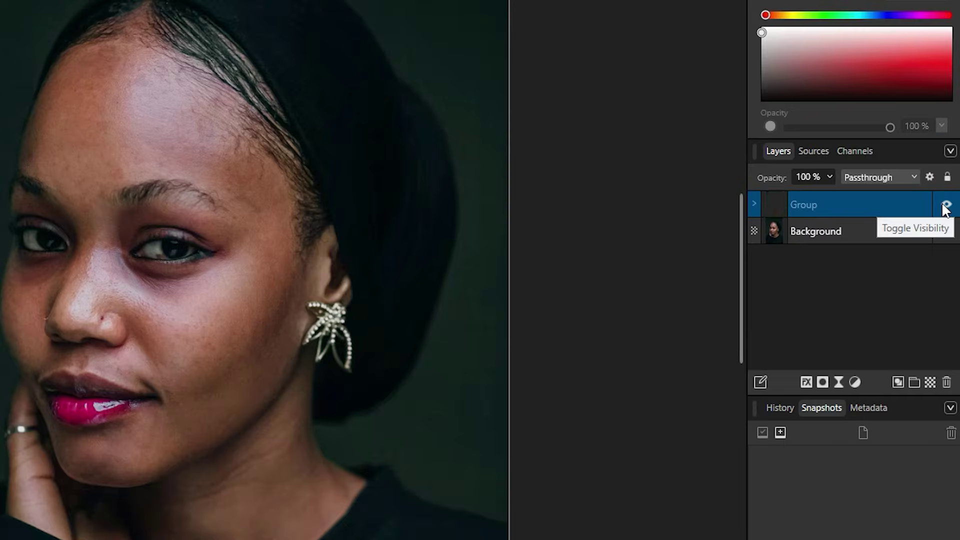
pyautogui.click(944, 208)
pyautogui.click(944, 208)
pyautogui.click(945, 208)
pyautogui.click(944, 208)
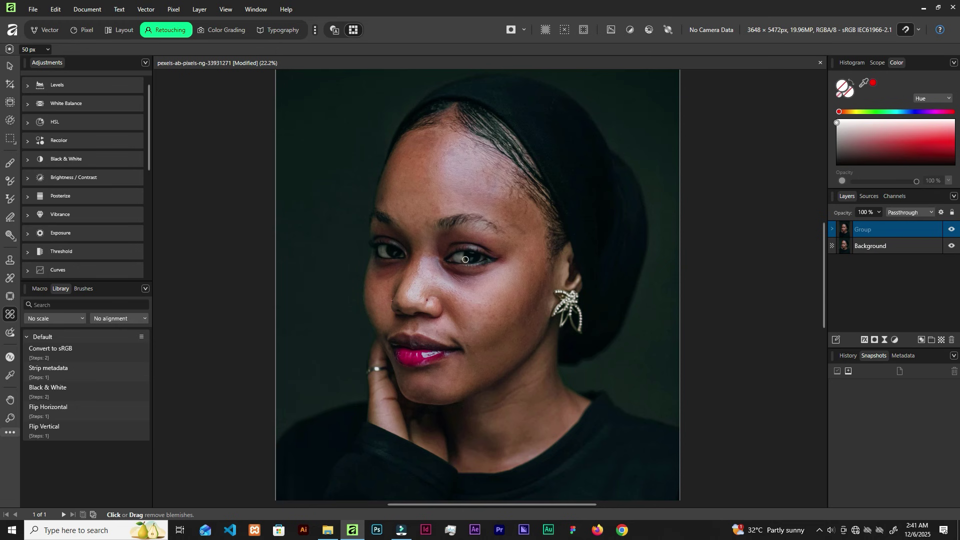
# - Expand the Group and select the Low Frequency layer inside it
pyautogui.scroll(5, 464, 261)
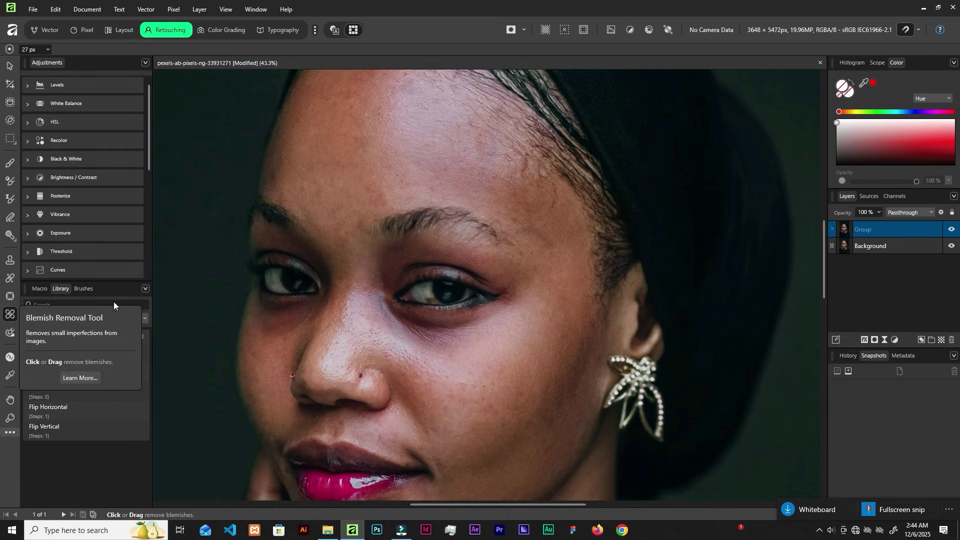
pyautogui.click(832, 229)
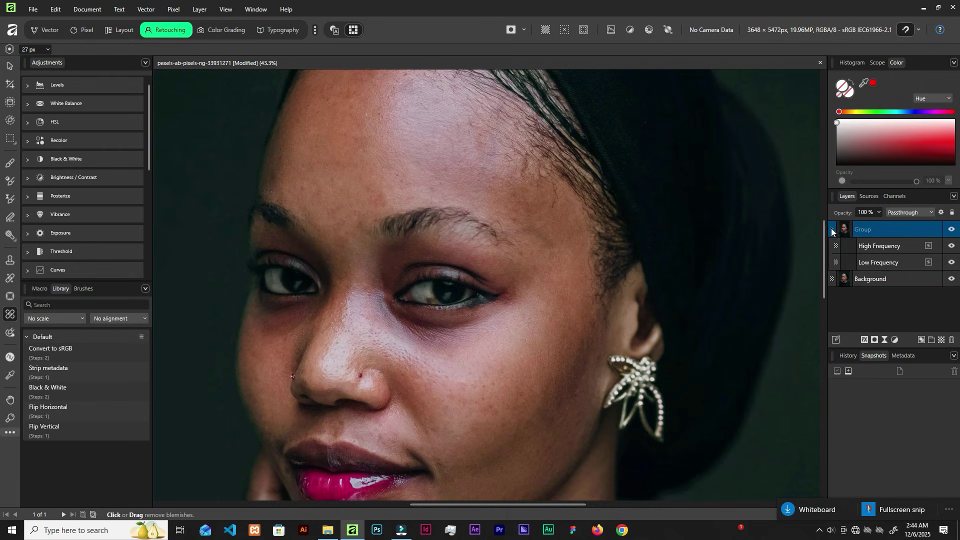
pyautogui.click(894, 268)
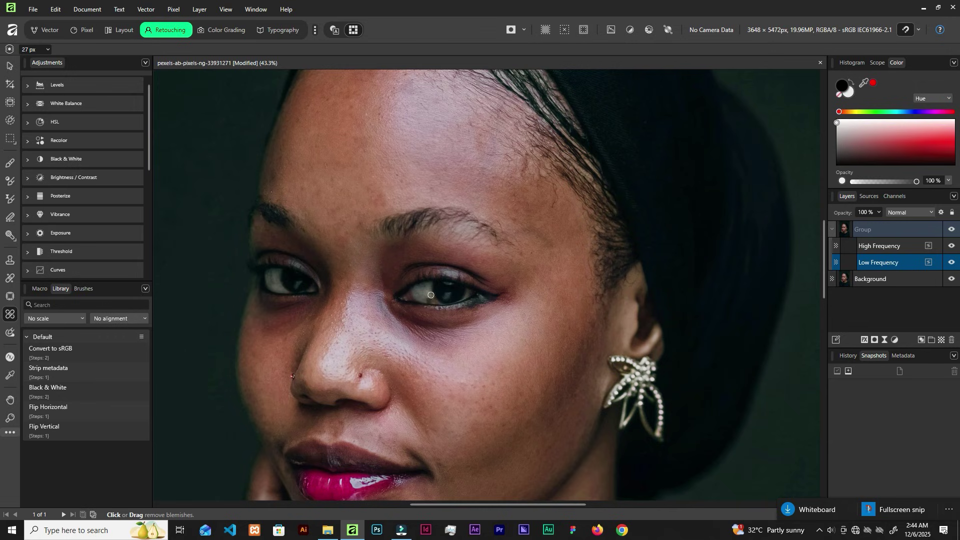
# - Zoom into the eye and heal the discoloured spots on the eye white
pyautogui.scroll(5, 431, 295)
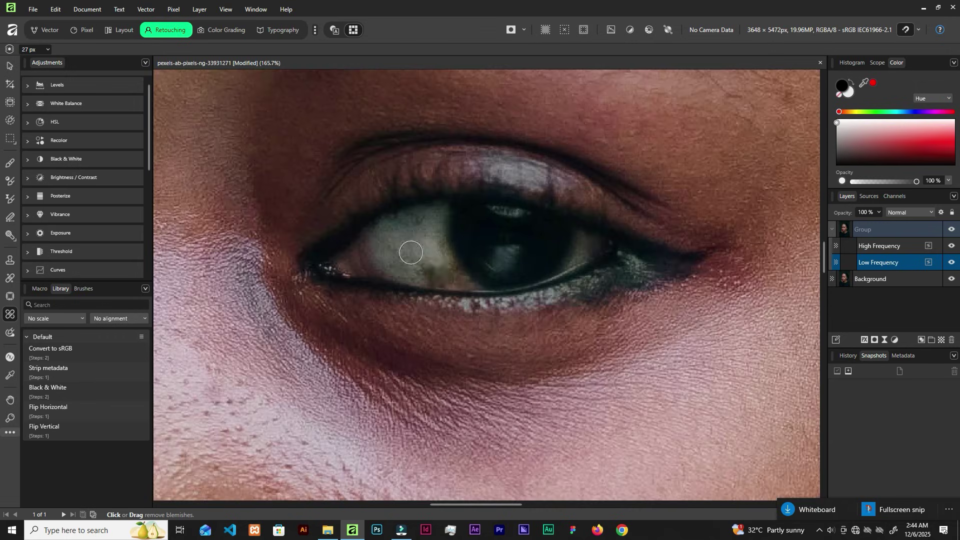
pyautogui.moveTo(427, 272); pyautogui.dragTo(402, 245)
pyautogui.click(430, 266)
pyautogui.click(431, 233)
pyautogui.click(426, 255)
pyautogui.scroll(-5, 436, 257)
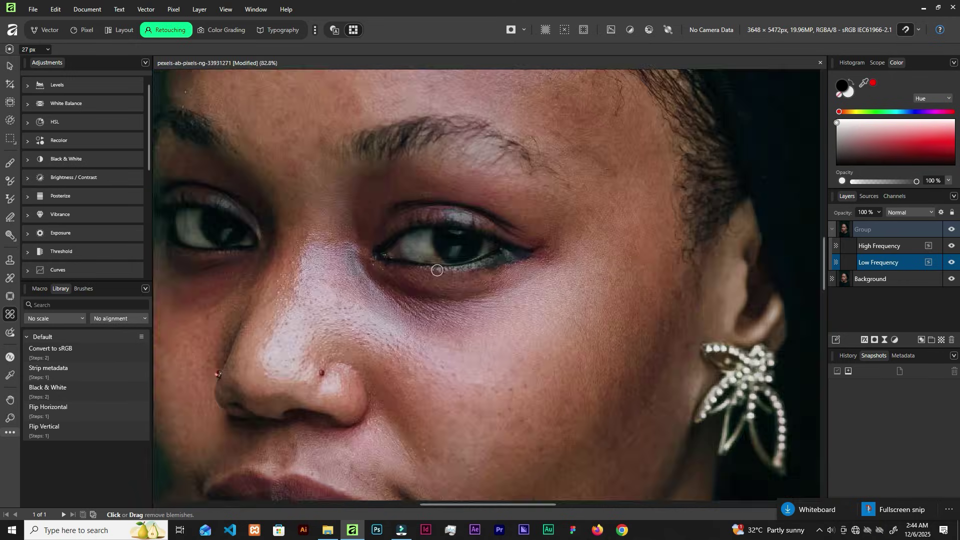
pyautogui.scroll(6, 433, 263)
pyautogui.click(422, 257)
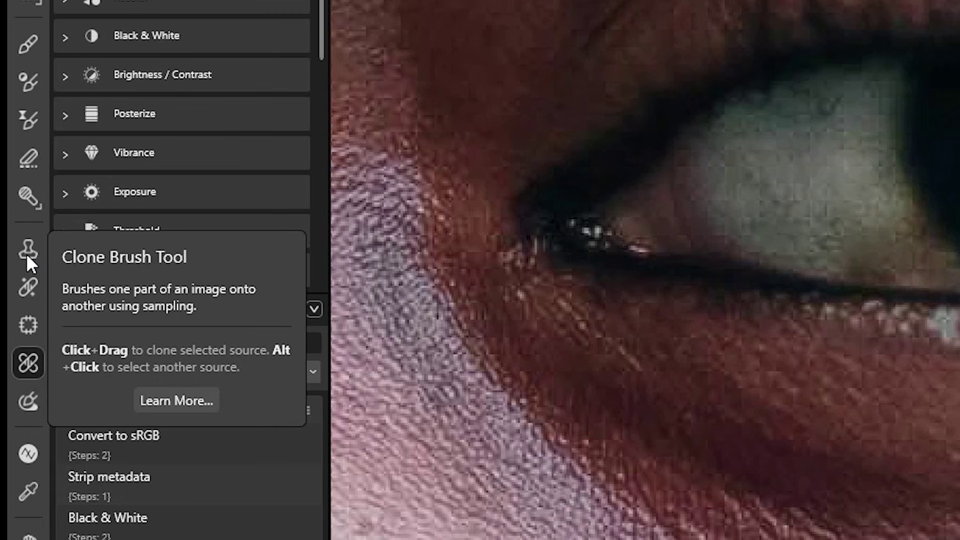
# - Select the Clone Brush, sample clean eye white, and set brush hardness to 0%
pyautogui.click(26, 253)
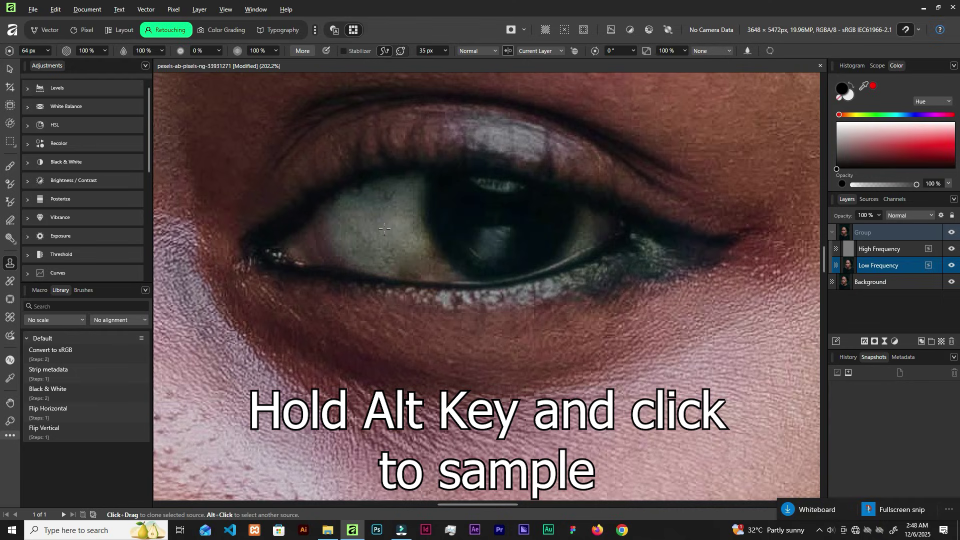
pyautogui.keyDown('alt'); pyautogui.click(389, 228); pyautogui.keyUp('alt')
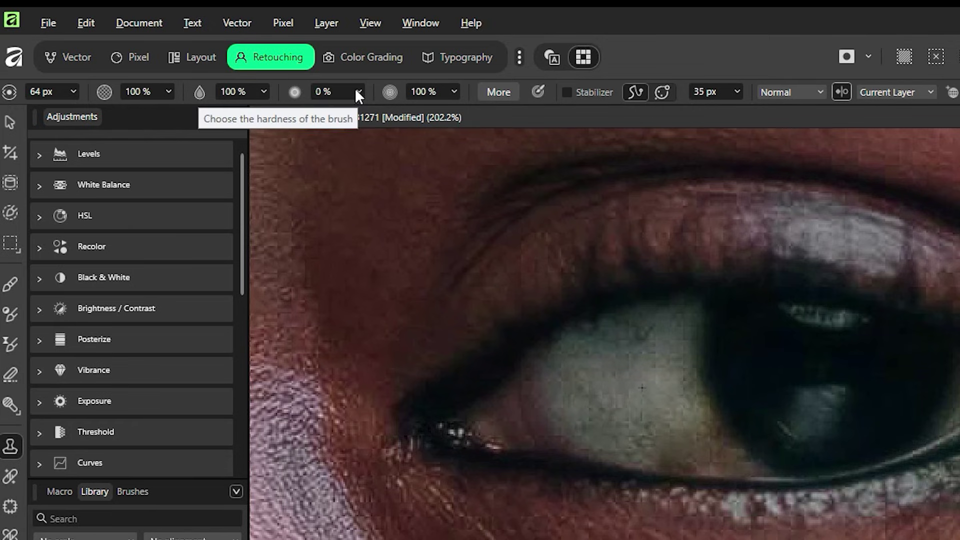
pyautogui.click(358, 92)
pyautogui.click(450, 110)
pyautogui.moveTo(451, 109); pyautogui.dragTo(357, 131)
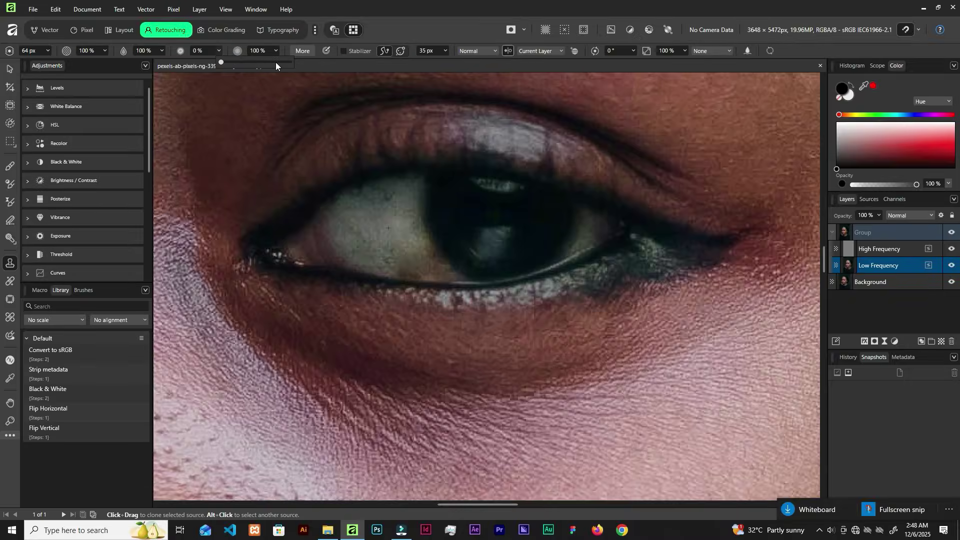
pyautogui.click(276, 63)
pyautogui.click(219, 51)
pyautogui.click(220, 51)
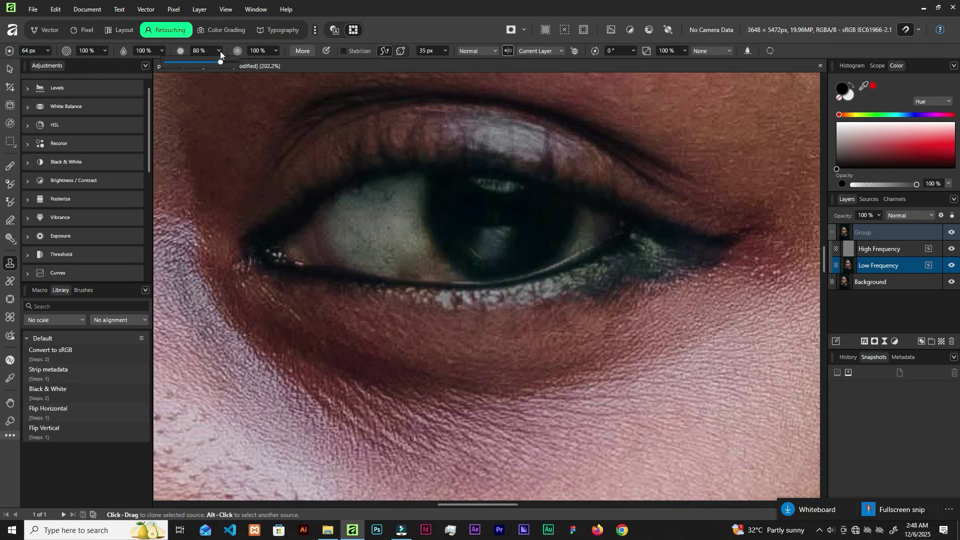
pyautogui.doubleClick(221, 60)
# - Clone clean eye white over the brown patch at the lower right, ending with a 31 px brush
pyautogui.click(395, 251)
pyautogui.moveTo(406, 260); pyautogui.dragTo(410, 262)
pyautogui.click(393, 250)
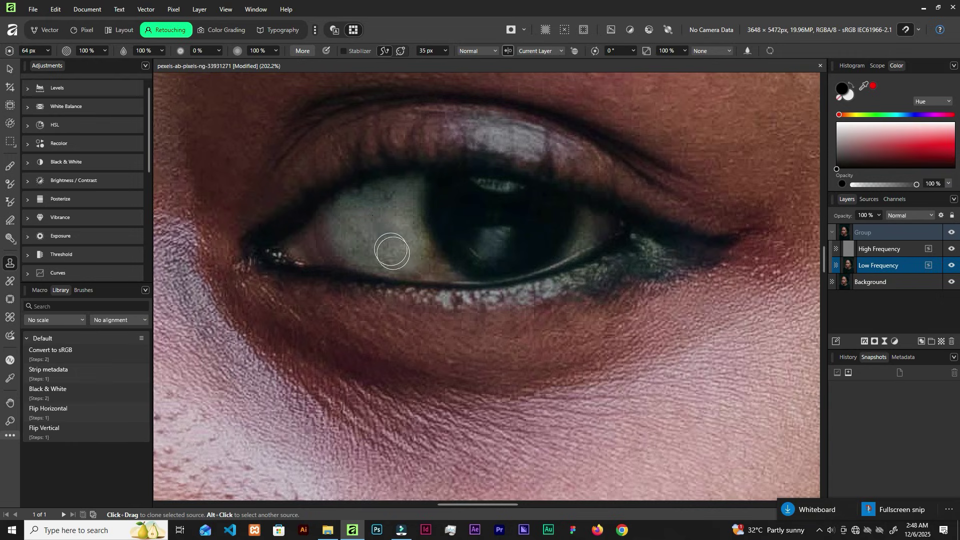
pyautogui.press('[')
pyautogui.press('[')
pyautogui.press('[')
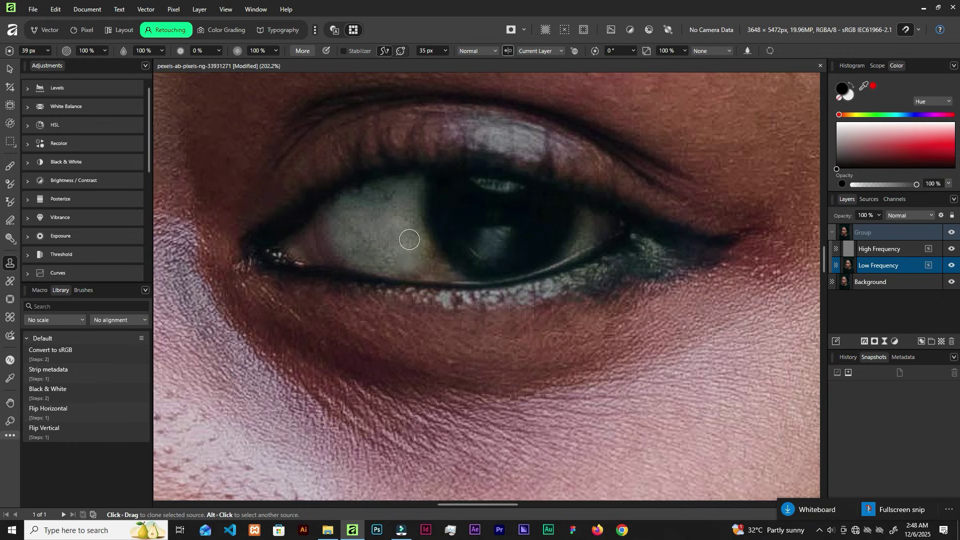
pyautogui.moveTo(423, 260); pyautogui.dragTo(426, 263)
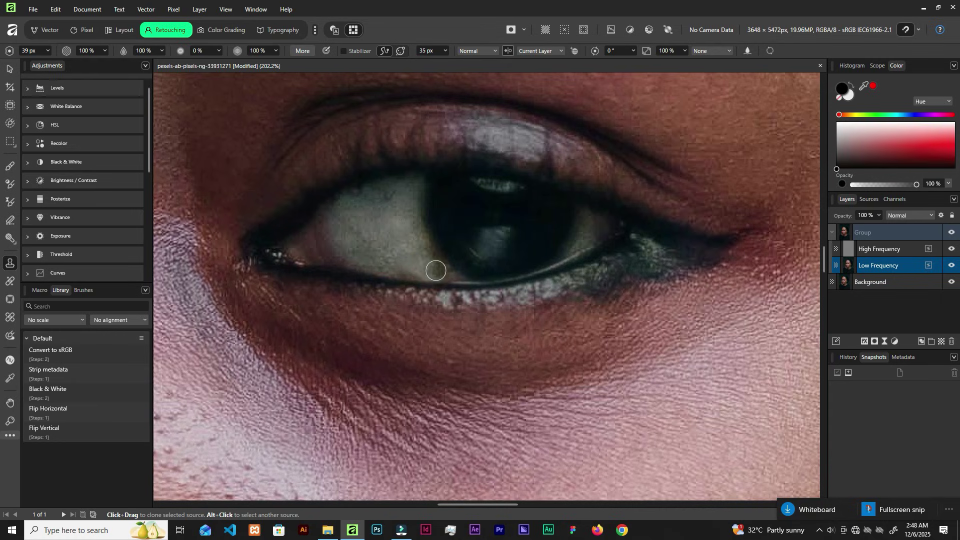
pyautogui.moveTo(420, 258)
pyautogui.mouseDown()
pyautogui.moveTo(418, 270)
pyautogui.moveTo(414, 250)
pyautogui.moveTo(459, 271)
pyautogui.moveTo(422, 270)
pyautogui.moveTo(435, 276)
pyautogui.mouseUp()
pyautogui.hotkey('ctrl', 'z')
pyautogui.press('[')
pyautogui.press('[')
pyautogui.press('[')
pyautogui.press('[')
pyautogui.press('[')
pyautogui.press('[')
pyautogui.press(']')
pyautogui.press(']')
pyautogui.press(']')
pyautogui.press(']')
pyautogui.scroll(-12, 462, 252)
pyautogui.scroll(13, 433, 288)
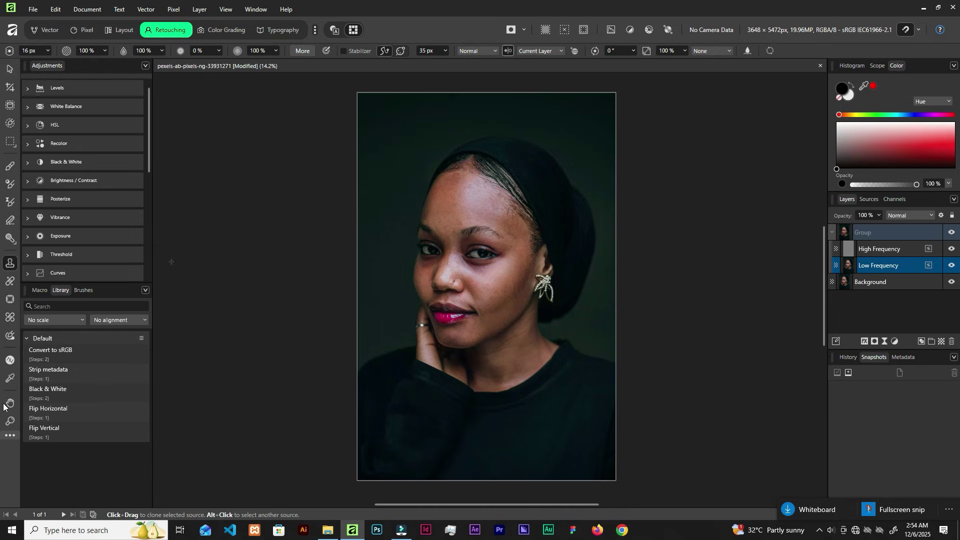
# - Inpaint the blemish beside the nose bridge with a 100 px Inpainting Brush
pyautogui.click(9, 338)
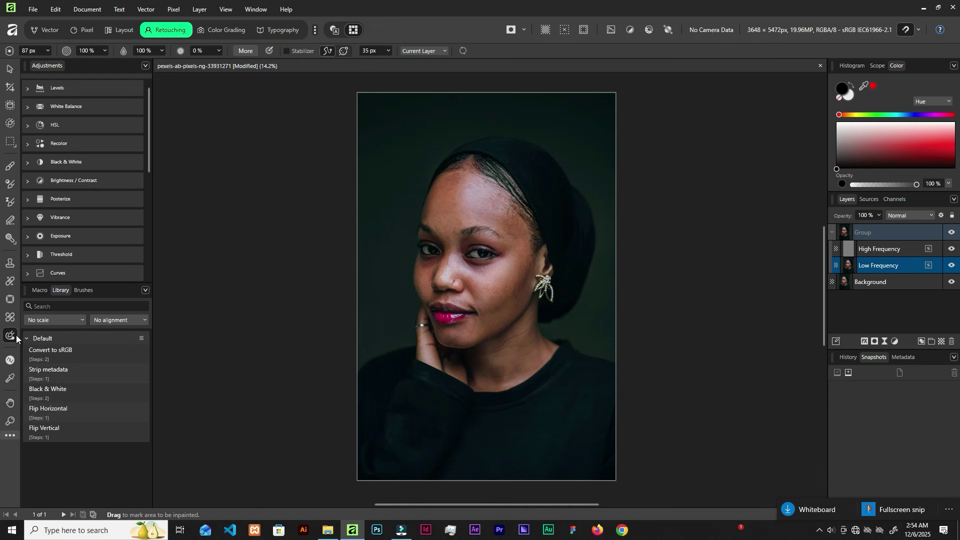
pyautogui.scroll(10, 458, 244)
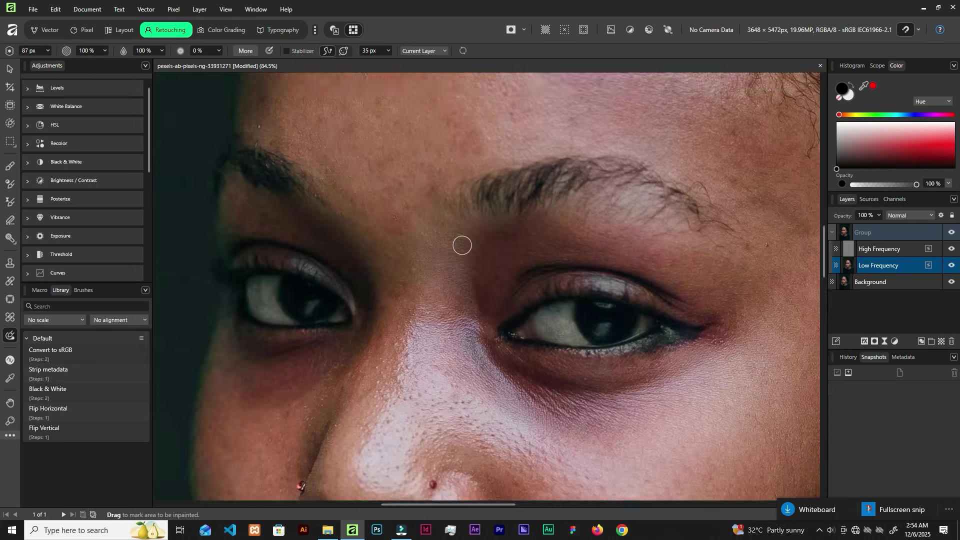
pyautogui.scroll(3, 462, 245)
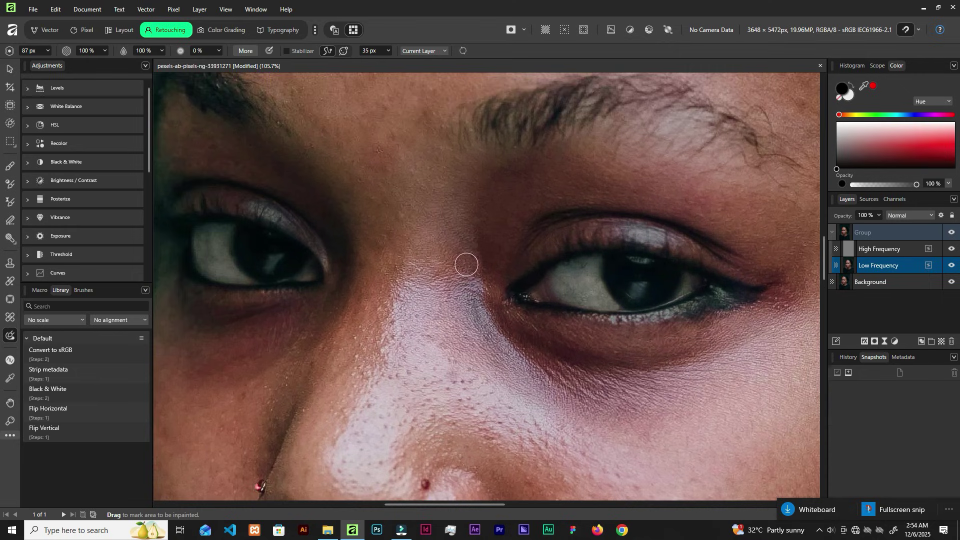
pyautogui.press(']')
pyautogui.moveTo(465, 248); pyautogui.dragTo(518, 334)
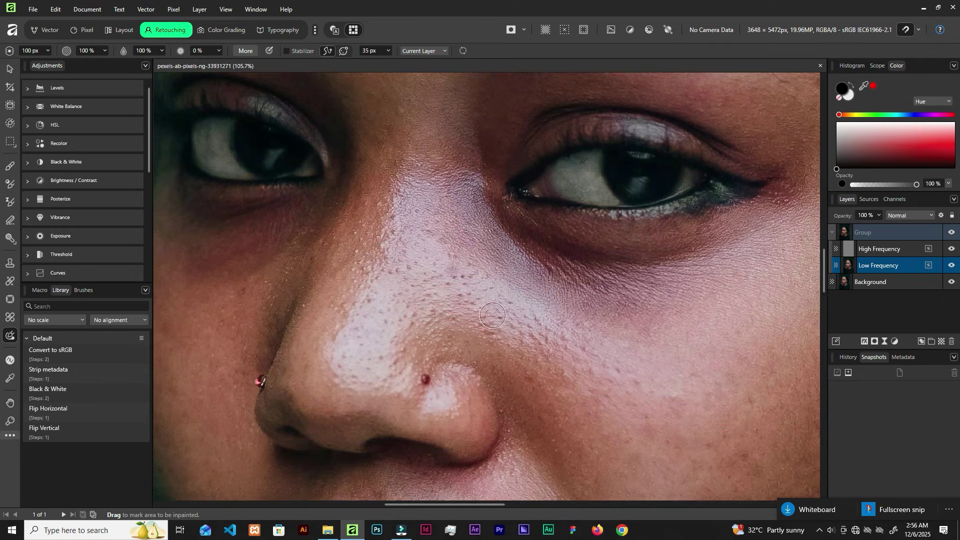
# - At 61 px, inpaint the spots on the nose, above the lip and along the cheek
pyautogui.press('[')
pyautogui.press('[')
pyautogui.press('[')
pyautogui.click(425, 346)
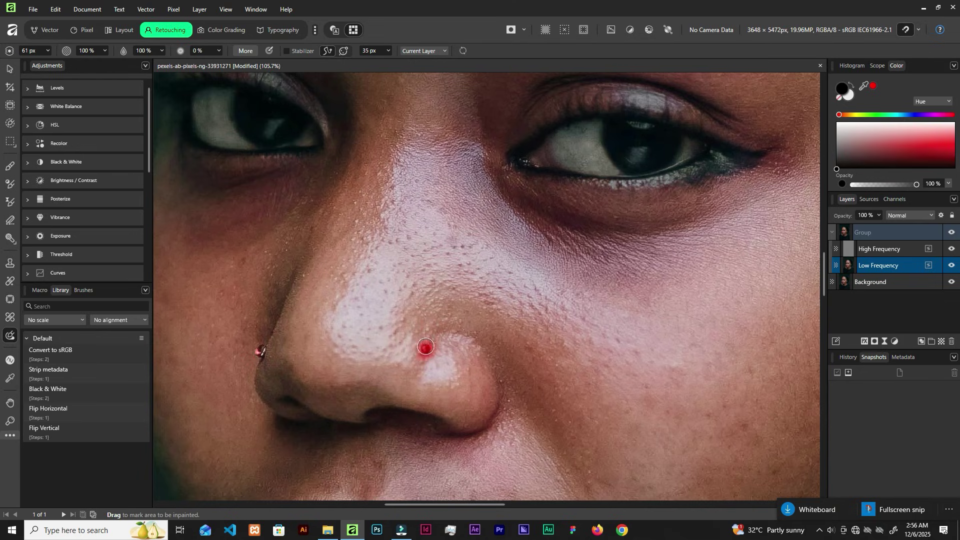
pyautogui.scroll(-3, 419, 360)
pyautogui.click(380, 300)
pyautogui.click(472, 334)
pyautogui.click(588, 321)
pyautogui.click(747, 256)
pyautogui.moveTo(755, 272); pyautogui.dragTo(759, 286)
pyautogui.scroll(-5, 610, 276)
pyautogui.moveTo(649, 125); pyautogui.dragTo(578, 320)
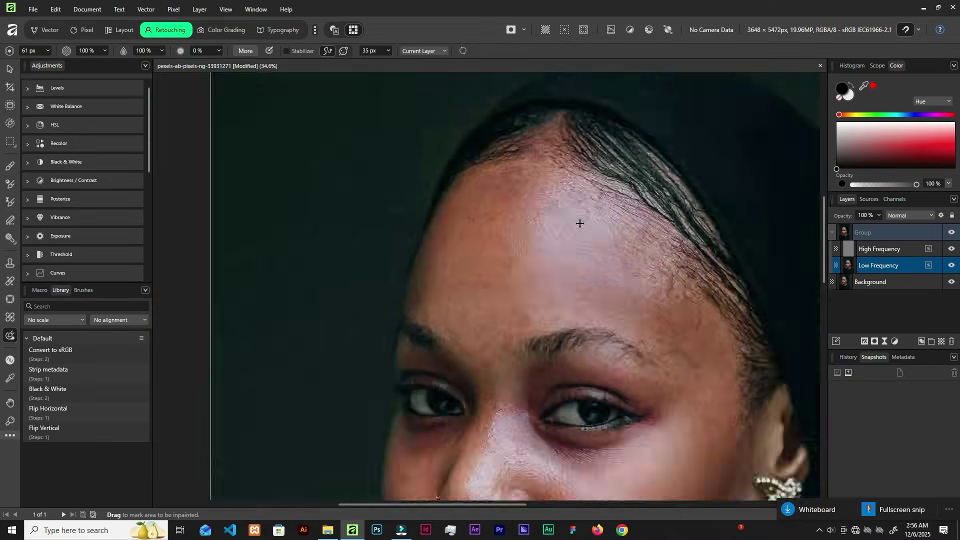
pyautogui.scroll(-5, 578, 223)
pyautogui.moveTo(630, 292); pyautogui.dragTo(551, 250)
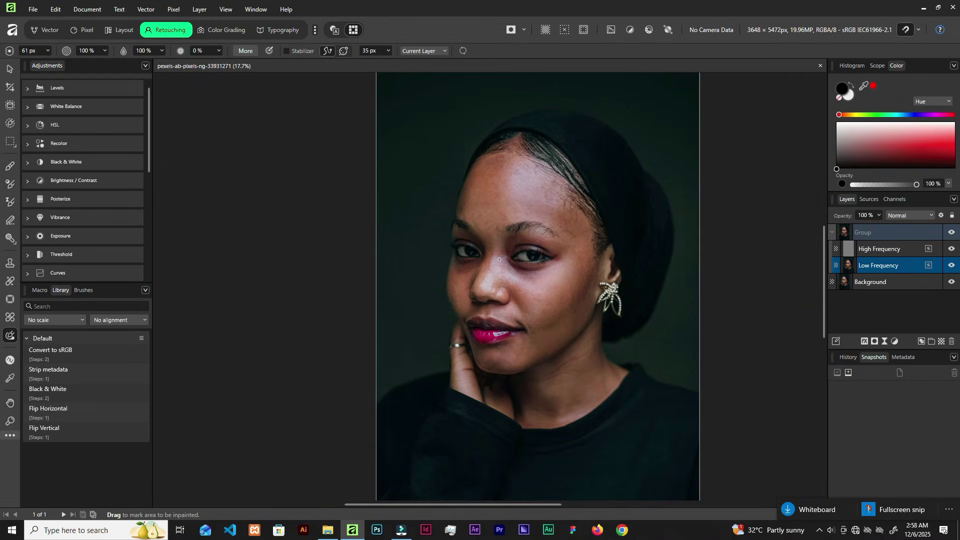
# - Hide and show the retouched group twice to compare the original with the retouch
pyautogui.click(951, 234)
pyautogui.click(951, 234)
pyautogui.click(951, 234)
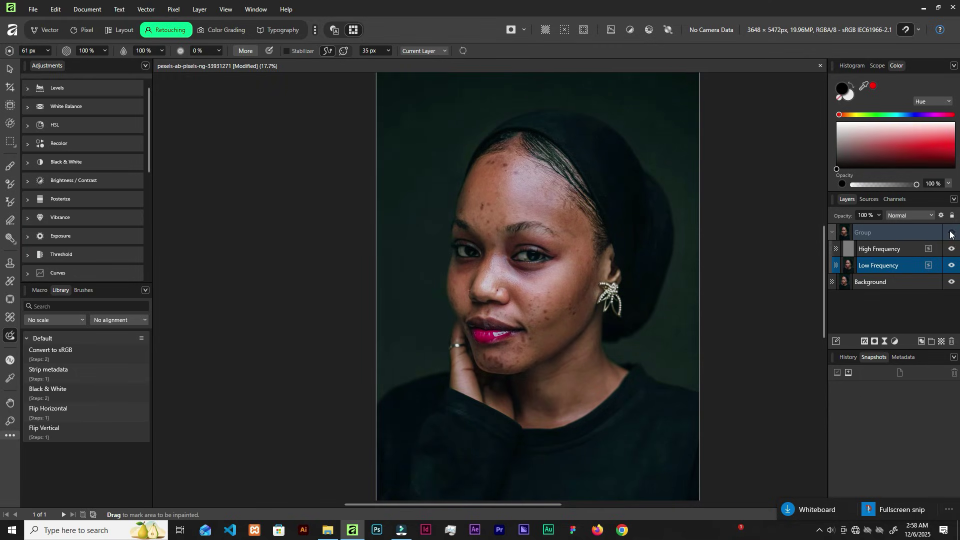
pyautogui.click(951, 234)
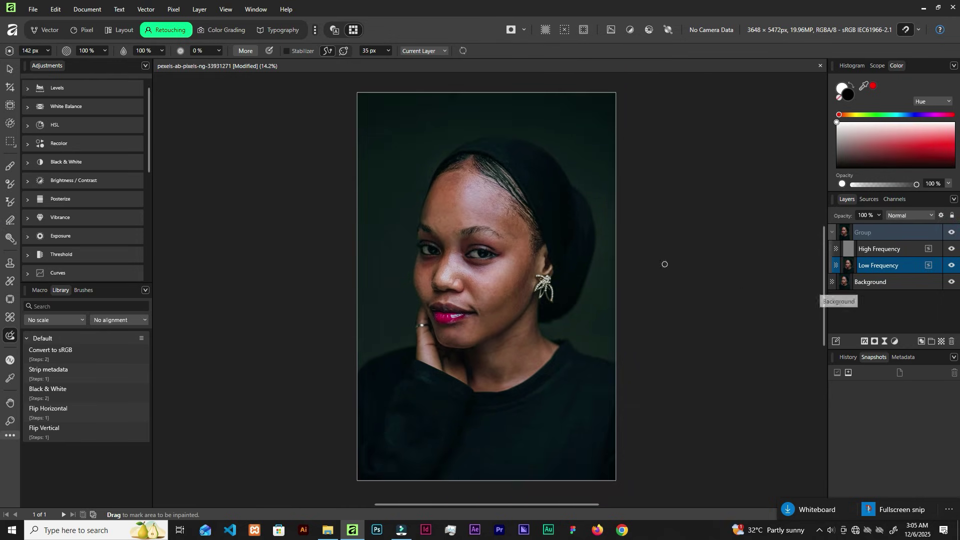
pyautogui.scroll(4, 466, 197)
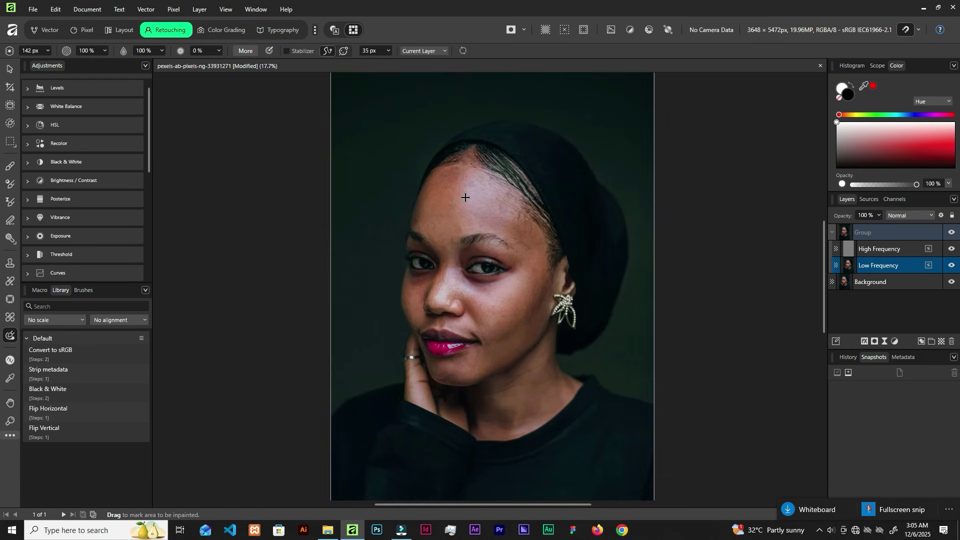
pyautogui.scroll(-2, 465, 197)
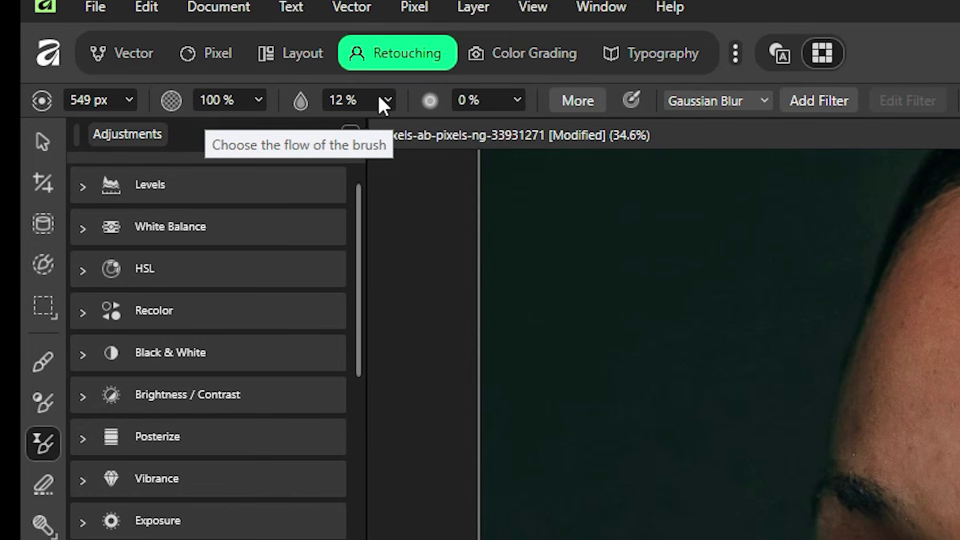
# - At 79% flow, blur the skin under the eye and across the forehead, with High Frequency hidden
pyautogui.click(381, 101)
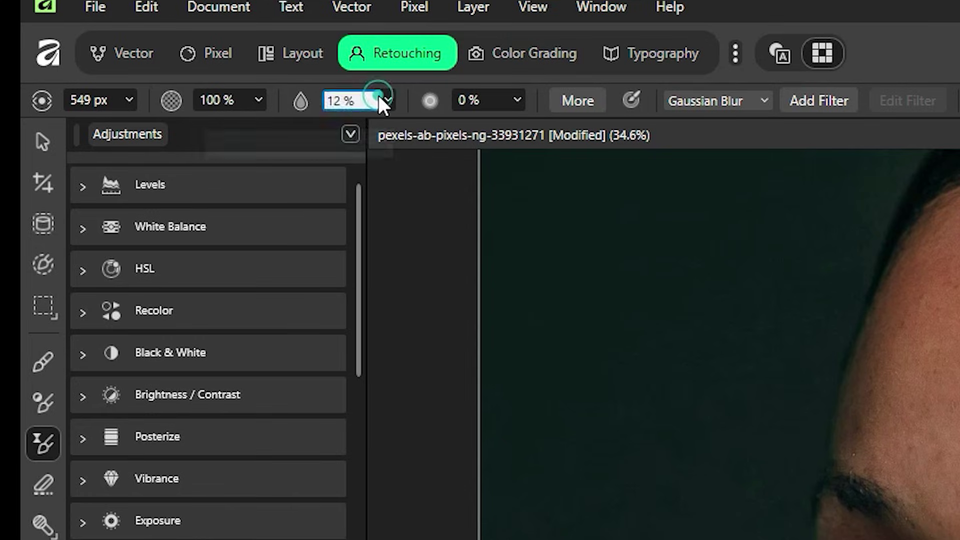
pyautogui.click(388, 100)
pyautogui.moveTo(398, 131); pyautogui.dragTo(497, 160)
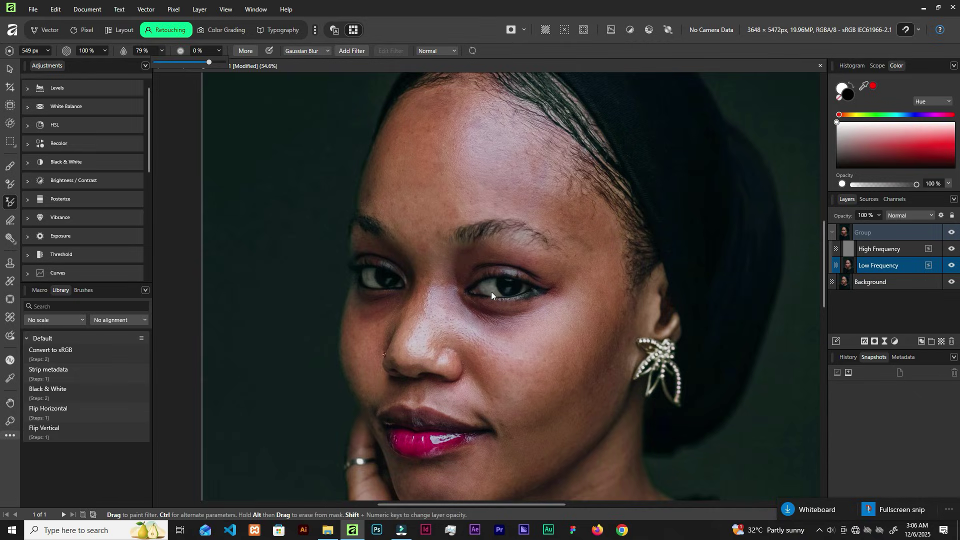
pyautogui.click(495, 296)
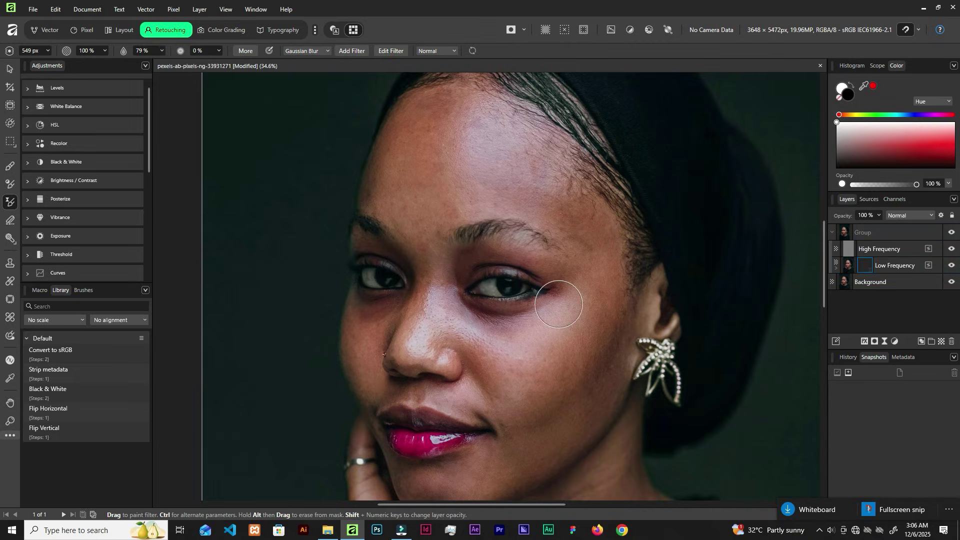
pyautogui.moveTo(470, 136); pyautogui.dragTo(472, 136)
pyautogui.click(952, 249)
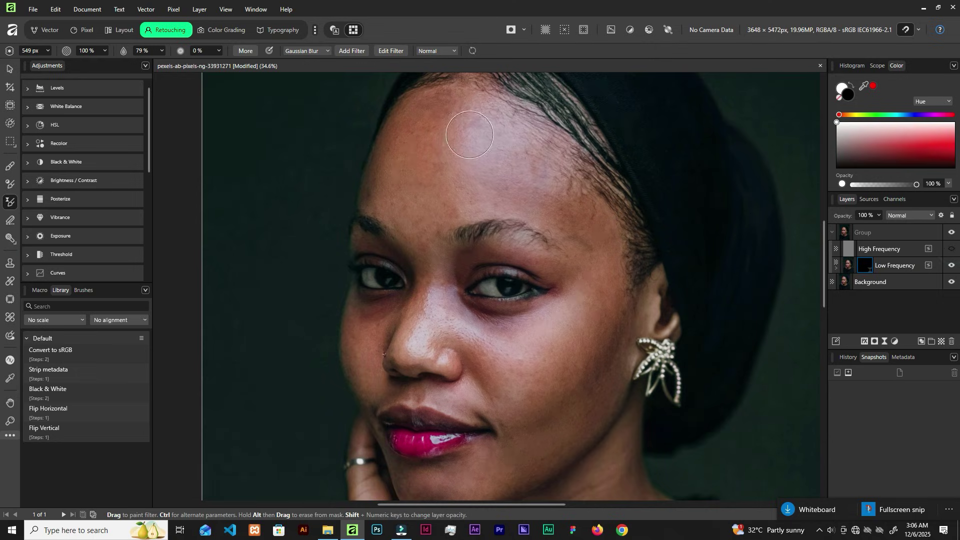
pyautogui.moveTo(469, 155)
pyautogui.mouseDown()
pyautogui.moveTo(452, 166)
pyautogui.moveTo(474, 155)
pyautogui.moveTo(492, 162)
pyautogui.moveTo(454, 134)
pyautogui.moveTo(449, 140)
pyautogui.moveTo(476, 118)
pyautogui.moveTo(410, 127)
pyautogui.moveTo(412, 191)
pyautogui.moveTo(496, 185)
pyautogui.moveTo(538, 170)
pyautogui.moveTo(515, 170)
pyautogui.moveTo(590, 230)
pyautogui.moveTo(547, 180)
pyautogui.moveTo(470, 187)
pyautogui.moveTo(544, 206)
pyautogui.moveTo(398, 205)
pyautogui.moveTo(466, 177)
pyautogui.mouseUp()
pyautogui.moveTo(508, 183); pyautogui.dragTo(522, 211)
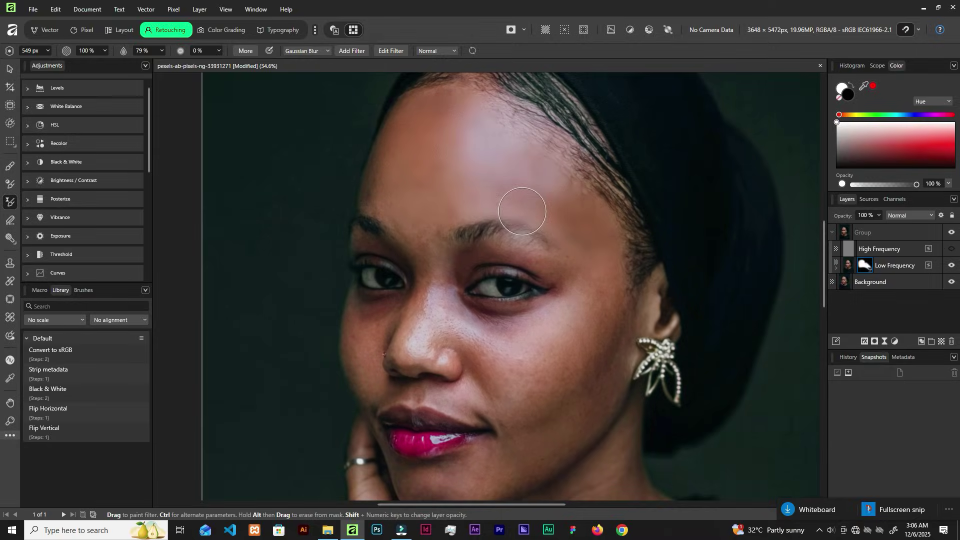
# - Lower the filter brush flow to about 10%
pyautogui.click(161, 50)
pyautogui.moveTo(122, 62); pyautogui.dragTo(113, 63)
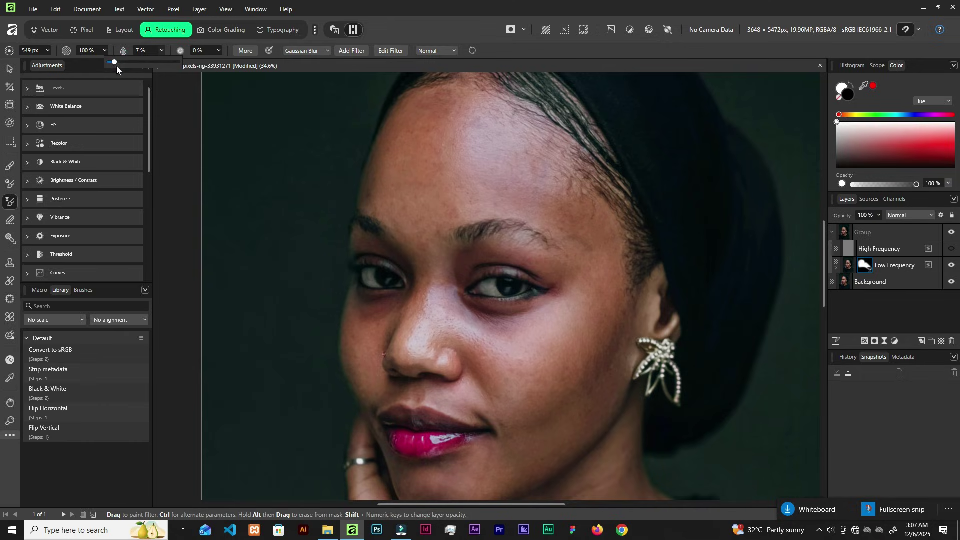
pyautogui.click(142, 50)
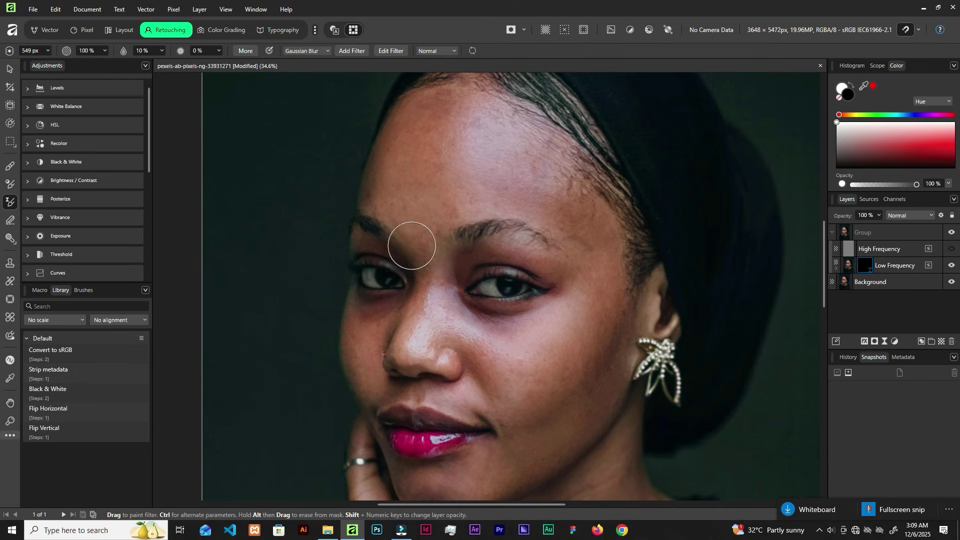
pyautogui.scroll(1, 448, 166)
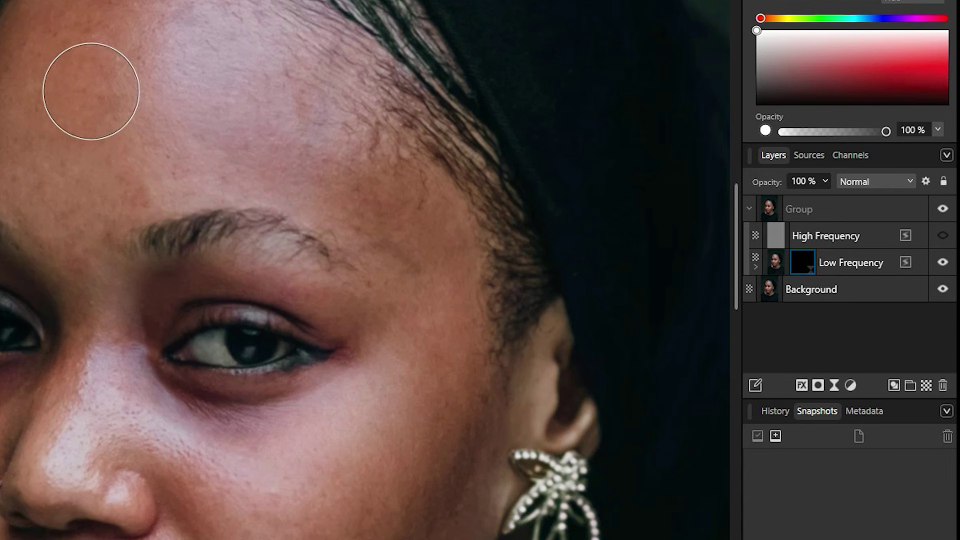
# - Blur more forehead skin and the area from the nose bridge to under the right eye
pyautogui.scroll(2, 83, 67)
pyautogui.moveTo(91, 100)
pyautogui.mouseDown()
pyautogui.moveTo(20, 256)
pyautogui.moveTo(129, 78)
pyautogui.moveTo(12, 236)
pyautogui.mouseUp()
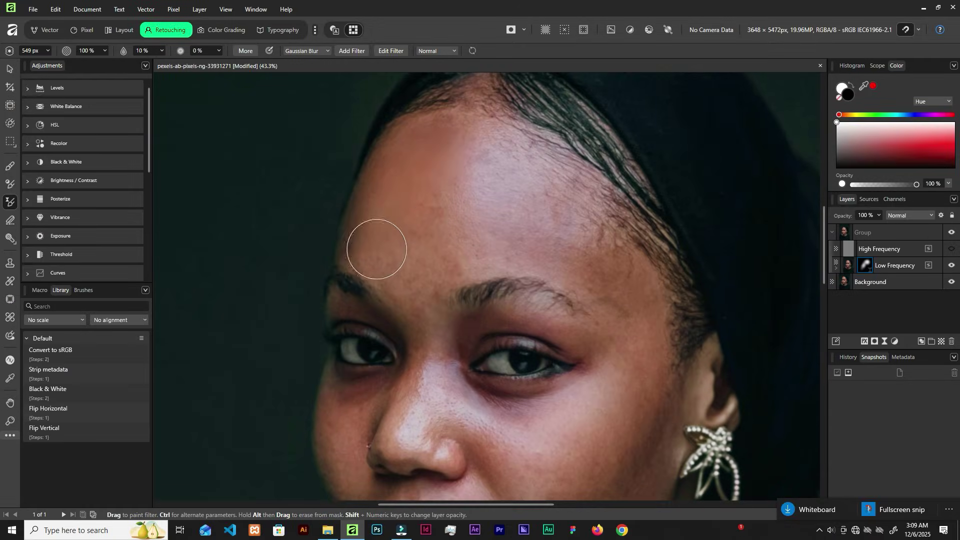
pyautogui.moveTo(377, 249)
pyautogui.mouseDown()
pyautogui.moveTo(435, 227)
pyautogui.moveTo(430, 263)
pyautogui.moveTo(451, 261)
pyautogui.moveTo(491, 196)
pyautogui.moveTo(477, 162)
pyautogui.moveTo(462, 251)
pyautogui.mouseUp()
pyautogui.press('[')
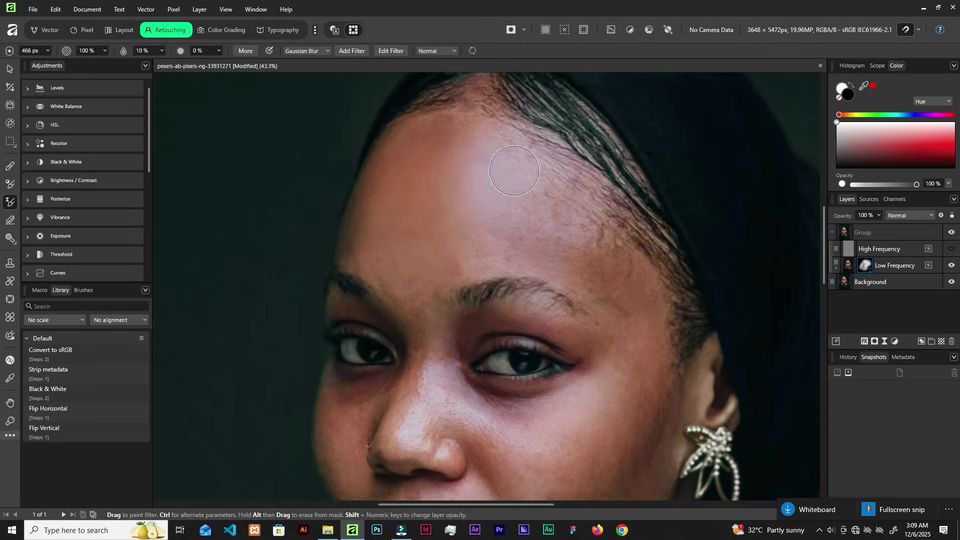
pyautogui.scroll(-1, 539, 267)
pyautogui.press('[')
pyautogui.press('[')
pyautogui.press('[')
pyautogui.scroll(-3, 435, 250)
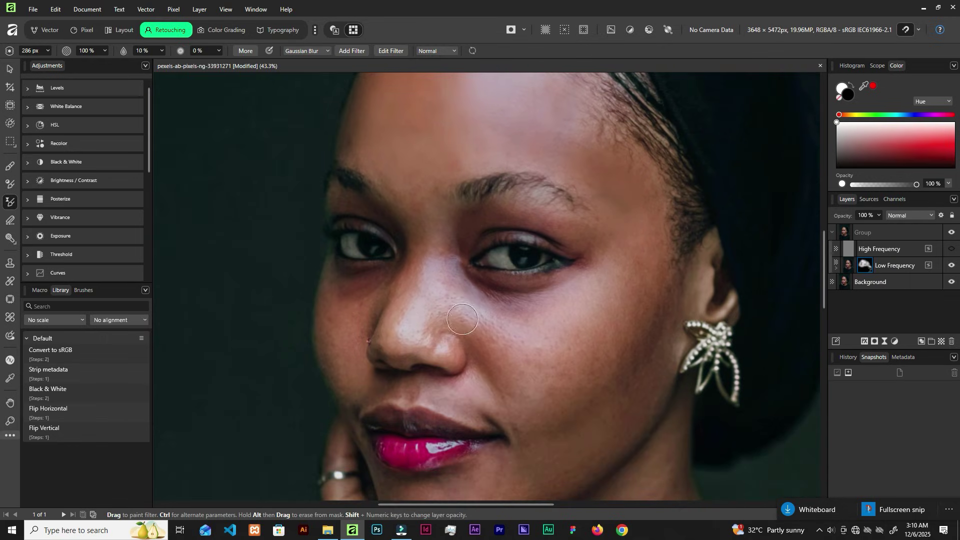
pyautogui.moveTo(433, 275)
pyautogui.mouseDown()
pyautogui.moveTo(520, 307)
pyautogui.moveTo(505, 285)
pyautogui.mouseUp()
# - Blur near the temple and more of the forehead with a 256 px brush
pyautogui.press(']')
pyautogui.scroll(-4, 568, 382)
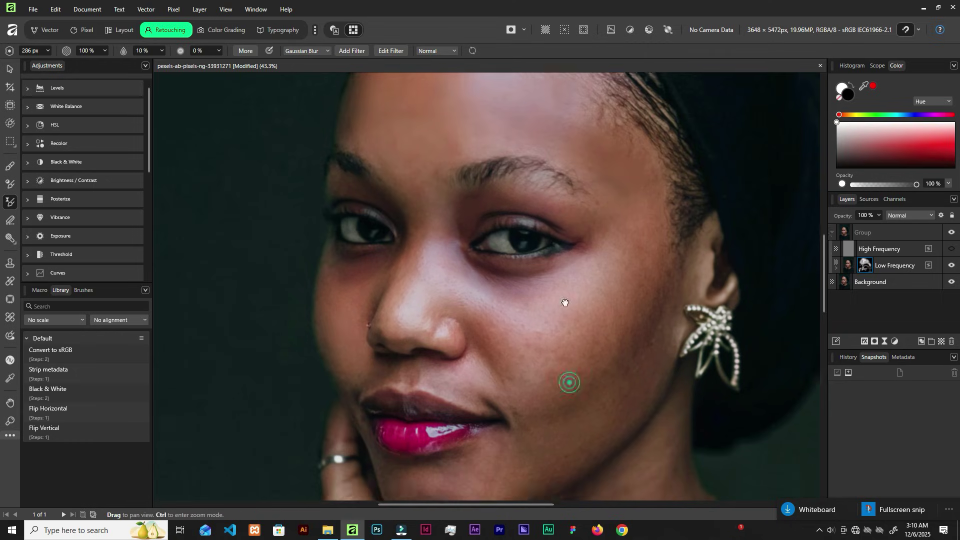
pyautogui.press(']')
pyautogui.press(']')
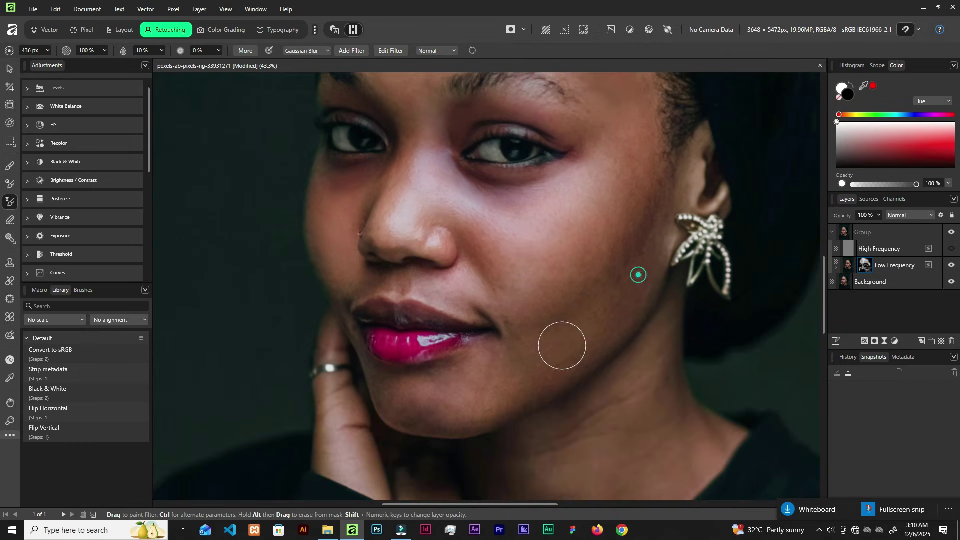
pyautogui.press('[')
pyautogui.press('[')
pyautogui.press('[')
pyautogui.scroll(2, 460, 360)
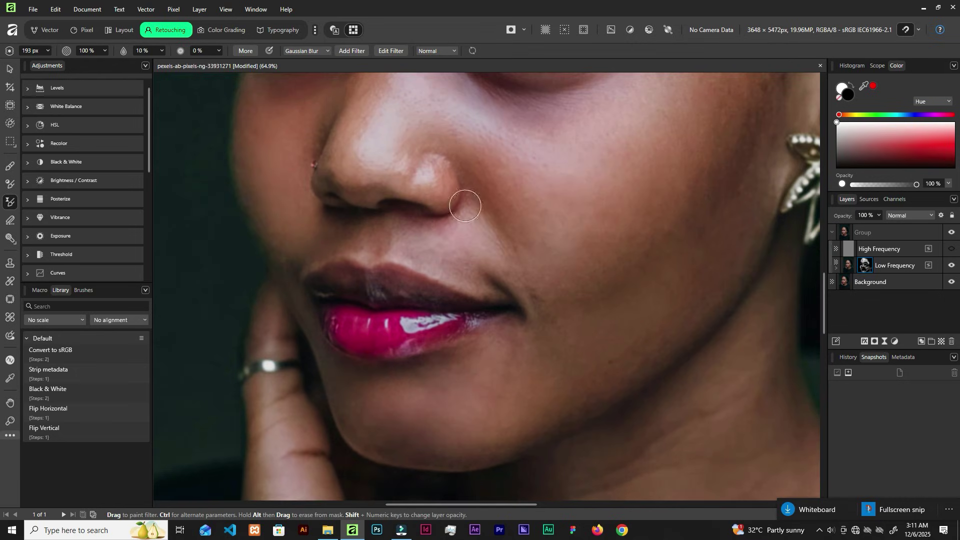
pyautogui.scroll(-3, 476, 197)
pyautogui.scroll(2, 300, 255)
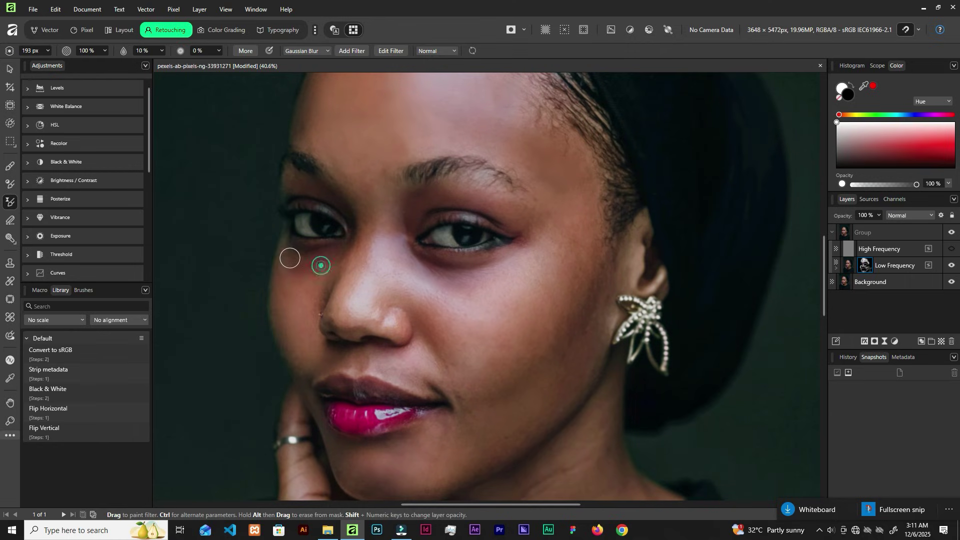
pyautogui.moveTo(540, 202); pyautogui.dragTo(521, 197)
pyautogui.press(']')
pyautogui.moveTo(324, 112); pyautogui.dragTo(321, 208)
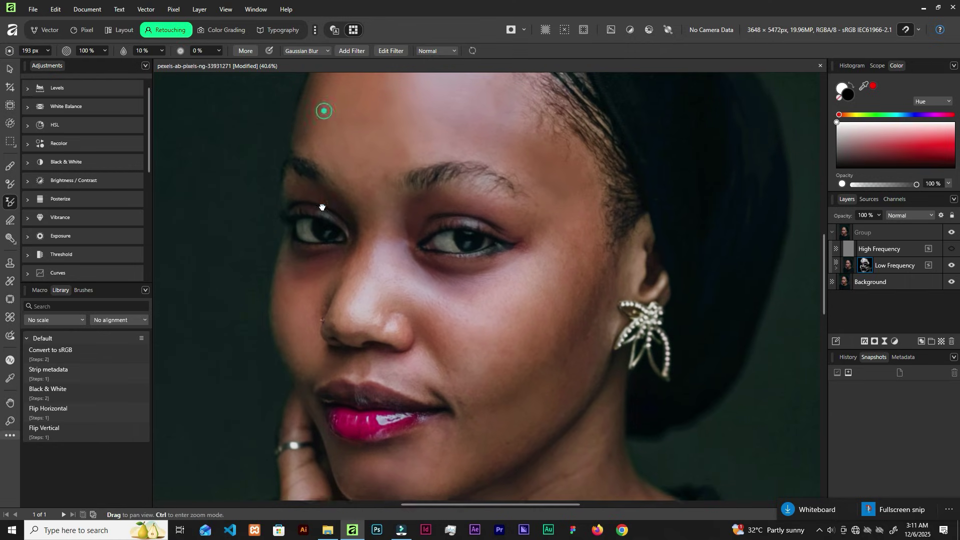
pyautogui.moveTo(382, 109); pyautogui.dragTo(354, 109)
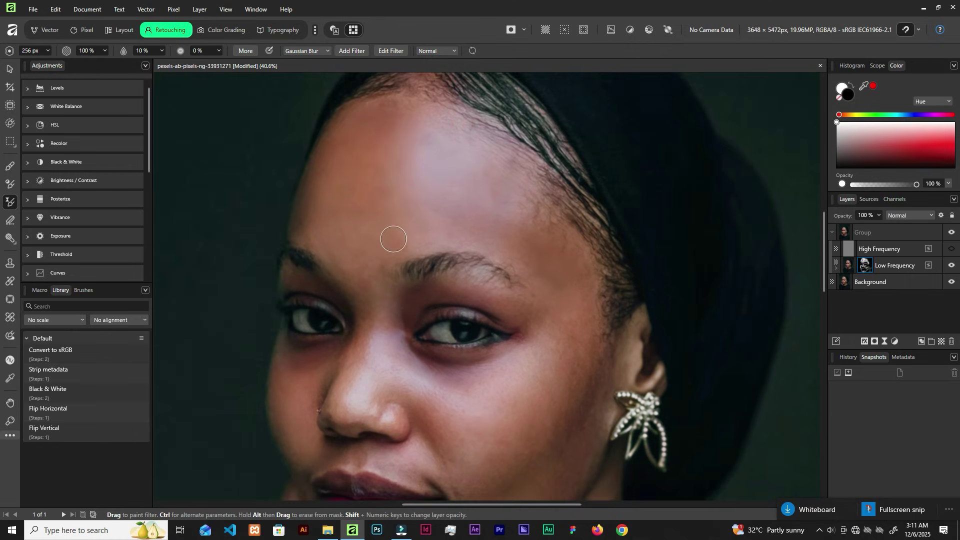
# - Smooth the skin along the neck with a 208 px brush
pyautogui.scroll(-3, 369, 279)
pyautogui.press(']')
pyautogui.press('[')
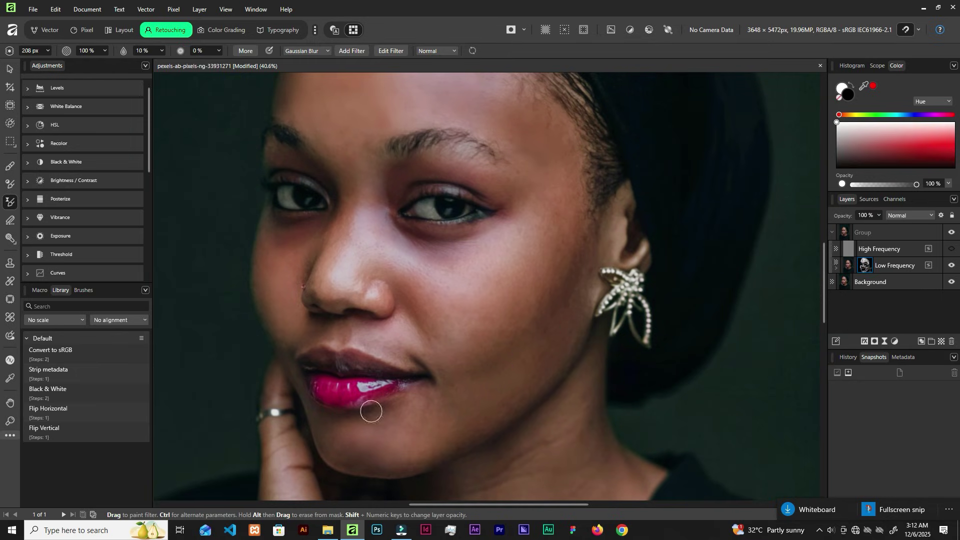
pyautogui.hscroll(-3, 415, 265)
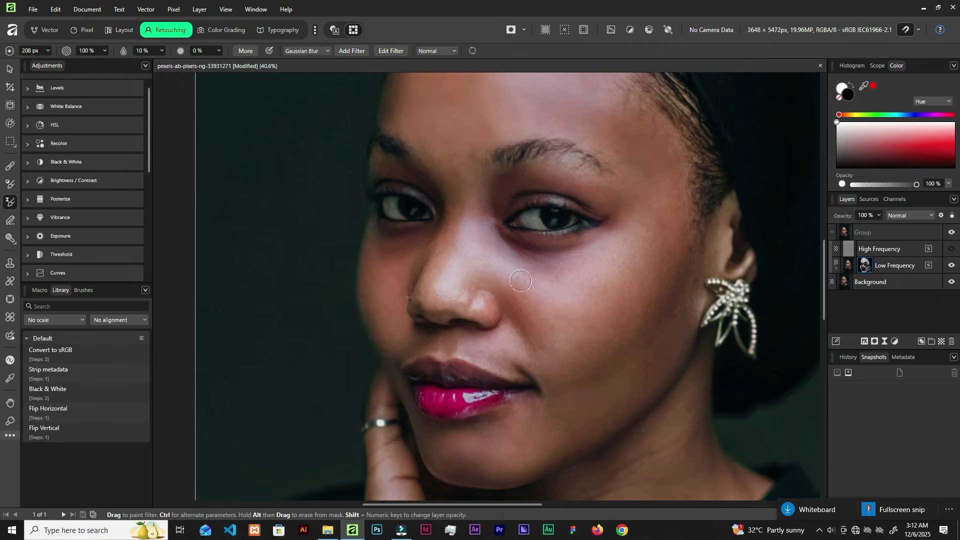
pyautogui.scroll(-3, 520, 280)
pyautogui.hscroll(1, 524, 268)
pyautogui.moveTo(614, 356)
pyautogui.mouseDown()
pyautogui.moveTo(637, 419)
pyautogui.moveTo(618, 444)
pyautogui.mouseUp()
pyautogui.moveTo(494, 423)
pyautogui.mouseDown()
pyautogui.moveTo(560, 431)
pyautogui.moveTo(516, 469)
pyautogui.moveTo(679, 402)
pyautogui.mouseUp()
pyautogui.moveTo(644, 302); pyautogui.dragTo(650, 329)
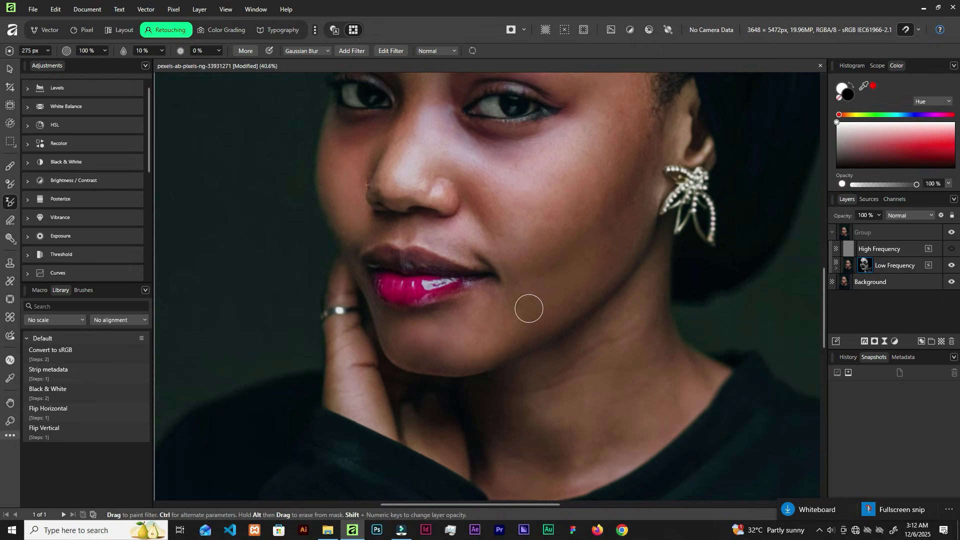
# - Blur the skin beside the right eyebrow and across the forehead and temple
pyautogui.scroll(3, 529, 309)
pyautogui.moveTo(566, 183); pyautogui.dragTo(571, 187)
pyautogui.scroll(3, 571, 187)
pyautogui.moveTo(470, 182)
pyautogui.mouseDown()
pyautogui.moveTo(466, 208)
pyautogui.moveTo(422, 242)
pyautogui.mouseUp()
pyautogui.moveTo(416, 197); pyautogui.dragTo(478, 134)
pyautogui.moveTo(537, 172)
pyautogui.mouseDown()
pyautogui.moveTo(564, 184)
pyautogui.moveTo(415, 253)
pyautogui.moveTo(455, 103)
pyautogui.mouseUp()
pyautogui.moveTo(570, 204); pyautogui.dragTo(638, 284)
pyautogui.scroll(-5, 569, 155)
pyautogui.scroll(2, 569, 304)
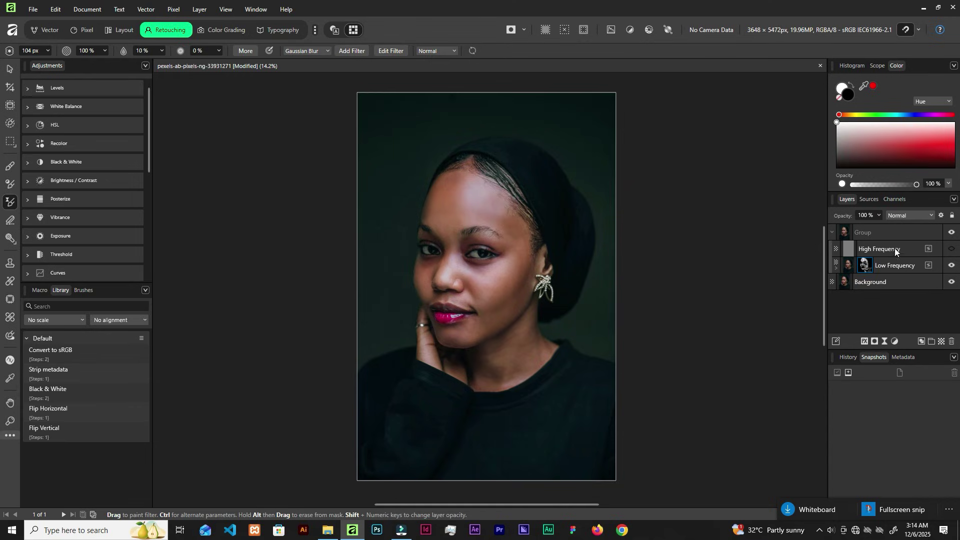
# - Show High Frequency again, then hide and show the group three times to compare
pyautogui.click(951, 248)
pyautogui.scroll(2, 479, 225)
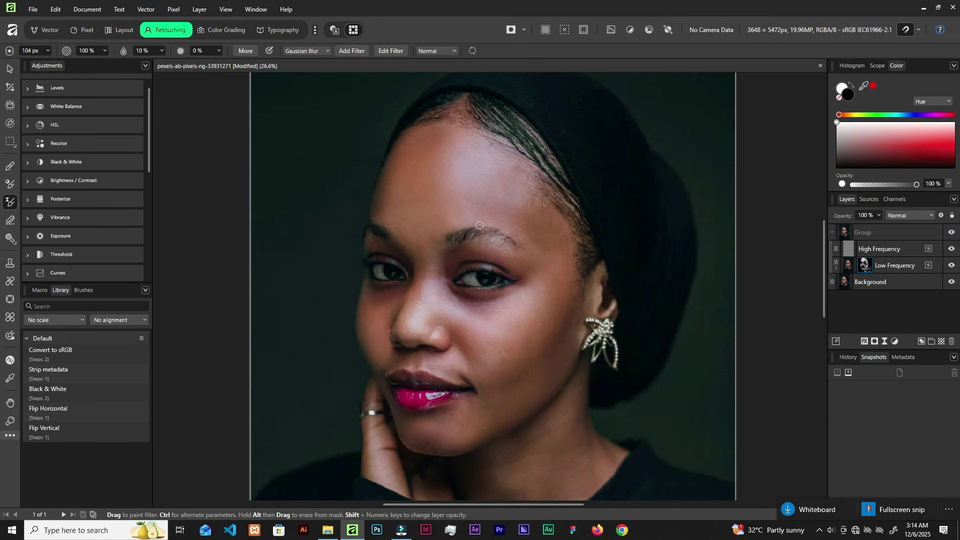
pyautogui.click(951, 234)
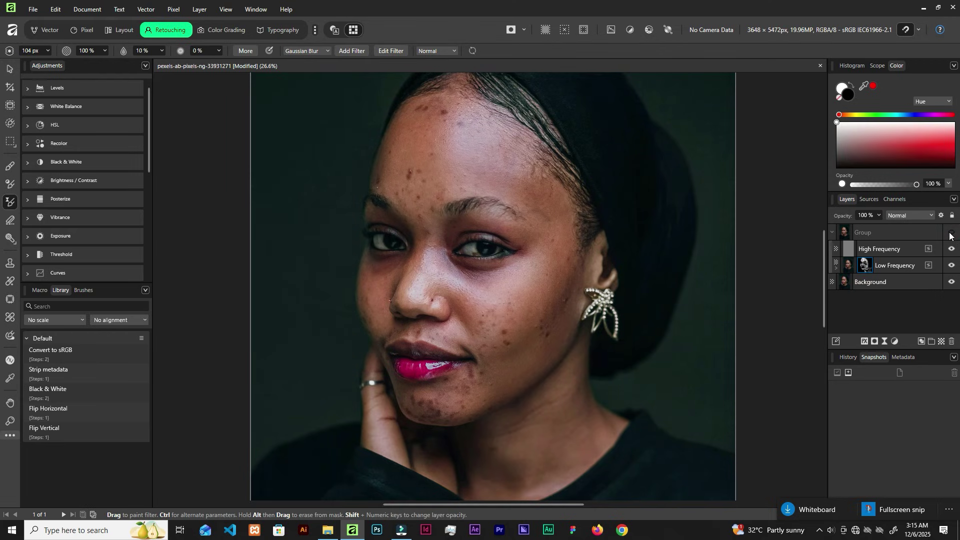
pyautogui.click(950, 233)
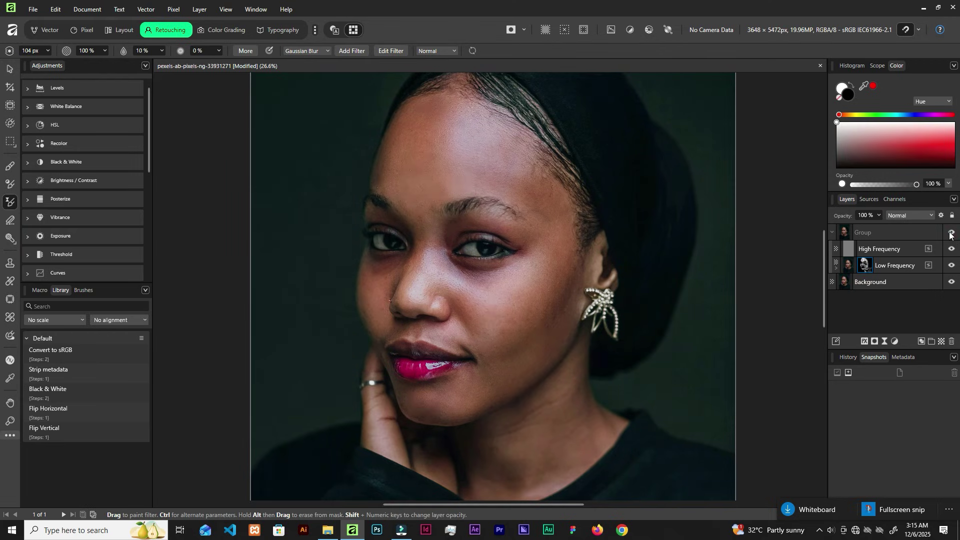
pyautogui.click(951, 233)
pyautogui.click(950, 234)
pyautogui.click(950, 233)
pyautogui.click(951, 234)
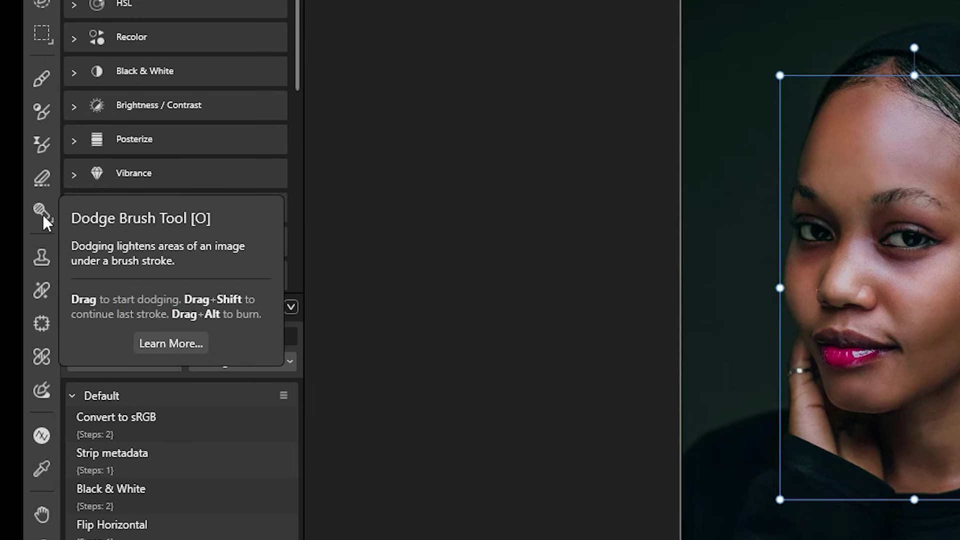
# - Select the Dodge Brush, raise its opacity to 99% and target the High Frequency layer
pyautogui.click(43, 214)
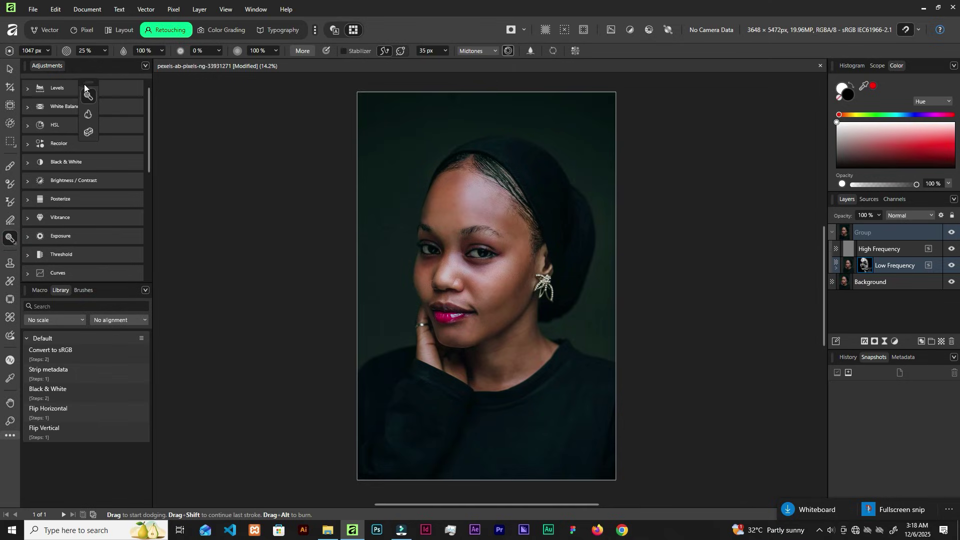
pyautogui.moveTo(84, 84); pyautogui.dragTo(95, 87)
pyautogui.moveTo(255, 214); pyautogui.dragTo(271, 211)
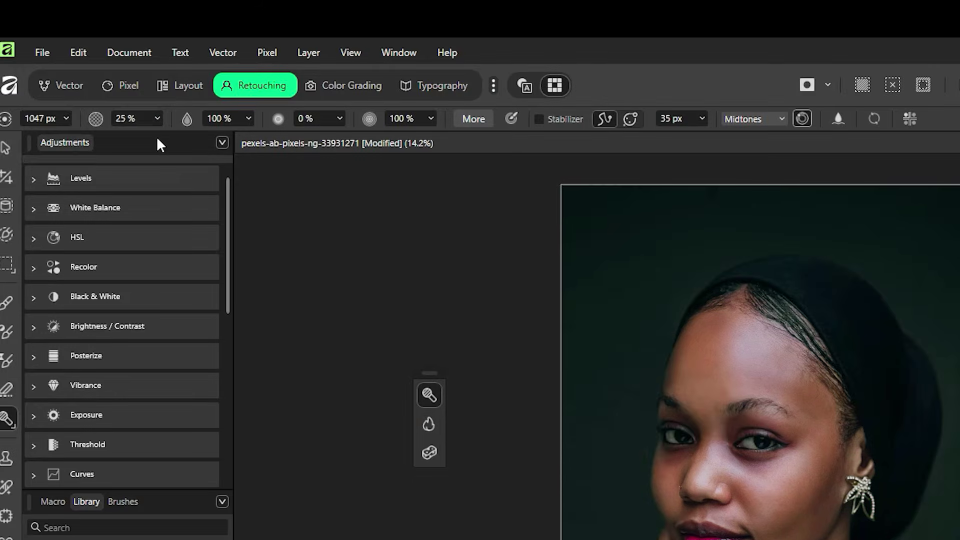
pyautogui.click(158, 119)
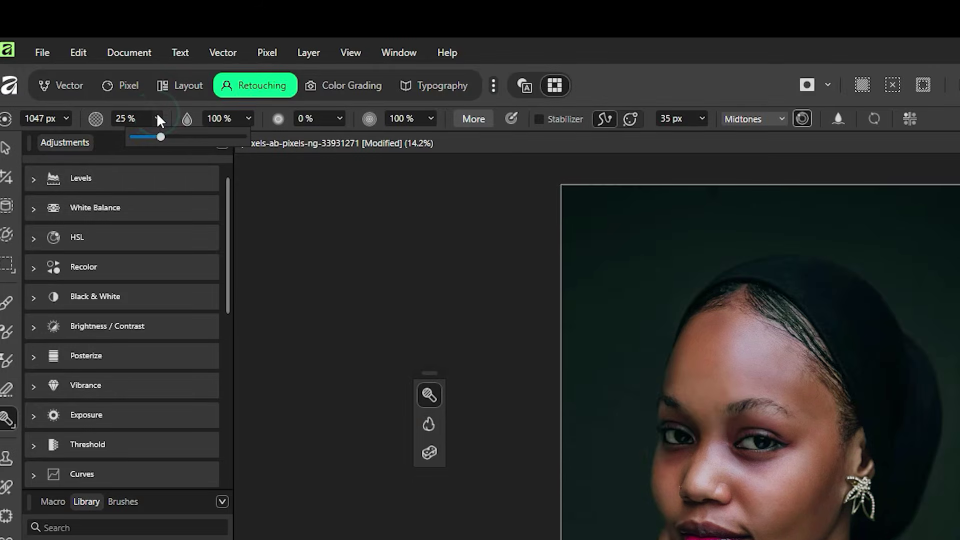
pyautogui.moveTo(160, 137); pyautogui.dragTo(242, 159)
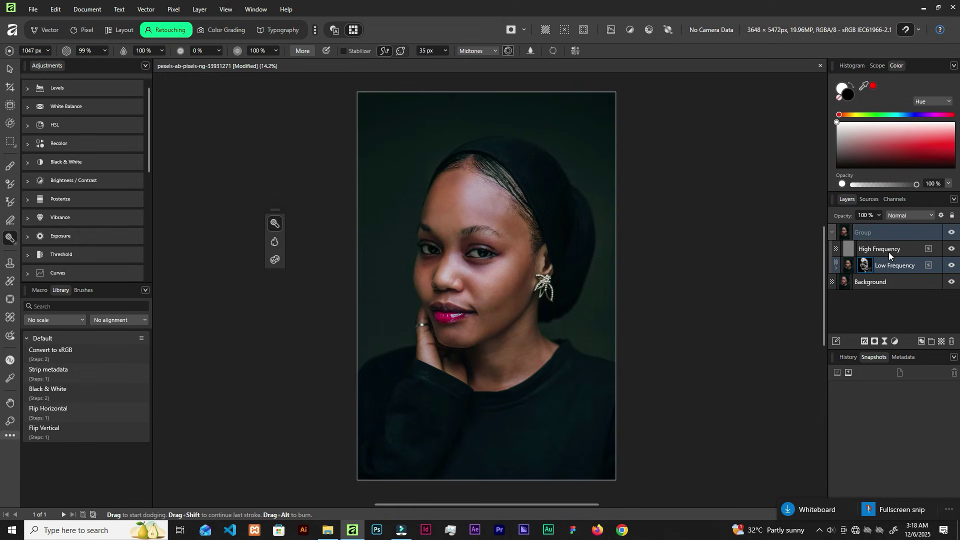
pyautogui.click(889, 248)
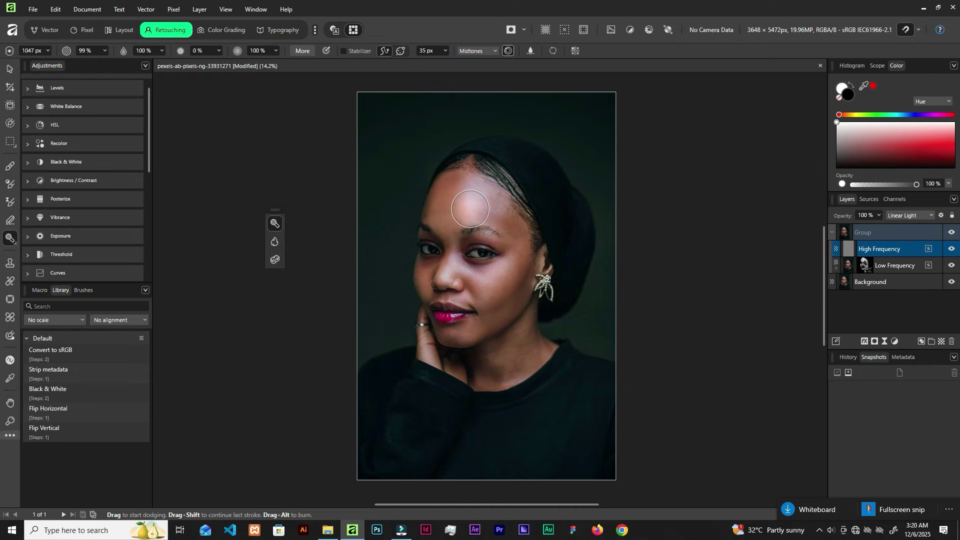
# - Undo the strong dodge strokes and lower Dodge exposure to 33%
pyautogui.hotkey('ctrl', 'z')
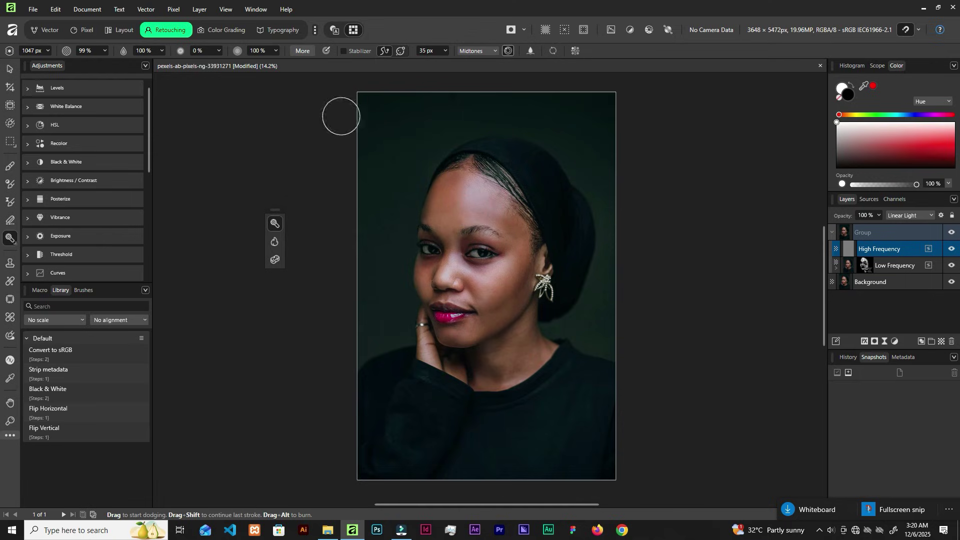
pyautogui.click(163, 52)
pyautogui.click(130, 65)
pyautogui.moveTo(130, 65); pyautogui.dragTo(118, 68)
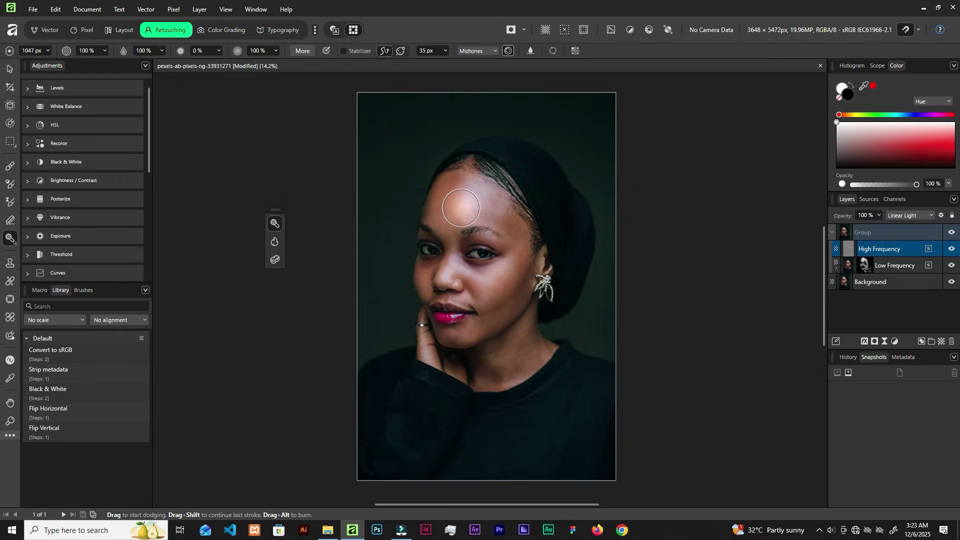
pyautogui.hotkey('ctrl', 'z')
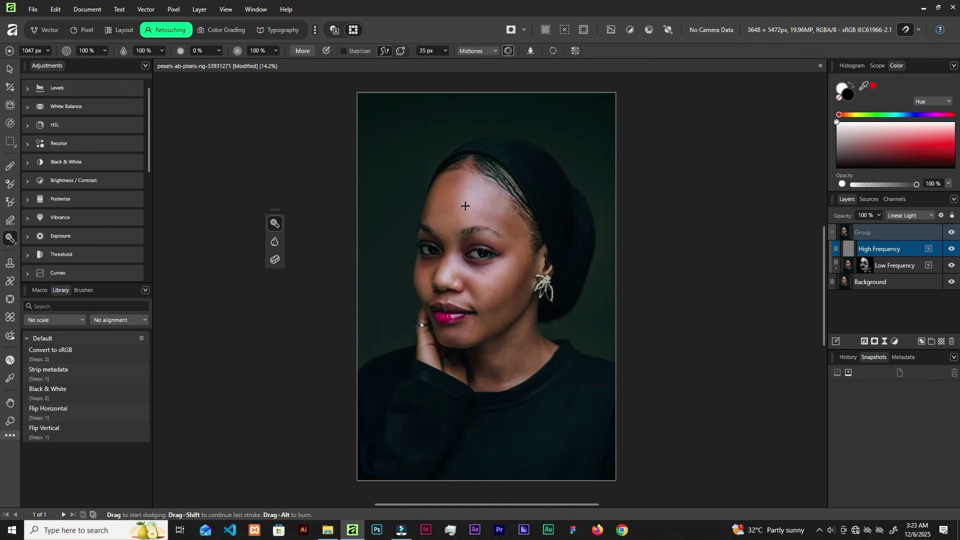
# - Dodge a soft highlight down the forehead, then undo the extra cheek highlight dabs
pyautogui.scroll(5, 465, 206)
pyautogui.moveTo(466, 207)
pyautogui.mouseDown()
pyautogui.moveTo(502, 305)
pyautogui.moveTo(444, 241)
pyautogui.moveTo(447, 218)
pyautogui.moveTo(466, 297)
pyautogui.mouseUp()
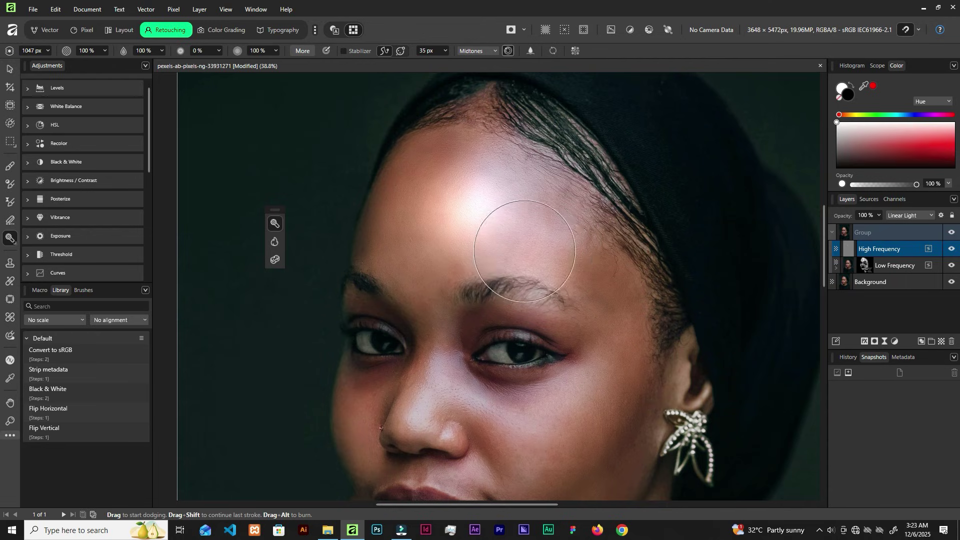
pyautogui.scroll(-1, 557, 311)
pyautogui.click(560, 384)
pyautogui.moveTo(560, 383)
pyautogui.mouseDown()
pyautogui.moveTo(690, 439)
pyautogui.moveTo(703, 474)
pyautogui.moveTo(654, 443)
pyautogui.moveTo(641, 387)
pyautogui.moveTo(635, 433)
pyautogui.moveTo(567, 446)
pyautogui.moveTo(575, 424)
pyautogui.moveTo(519, 417)
pyautogui.moveTo(456, 448)
pyautogui.moveTo(472, 430)
pyautogui.moveTo(645, 469)
pyautogui.moveTo(603, 489)
pyautogui.moveTo(515, 418)
pyautogui.moveTo(539, 401)
pyautogui.mouseUp()
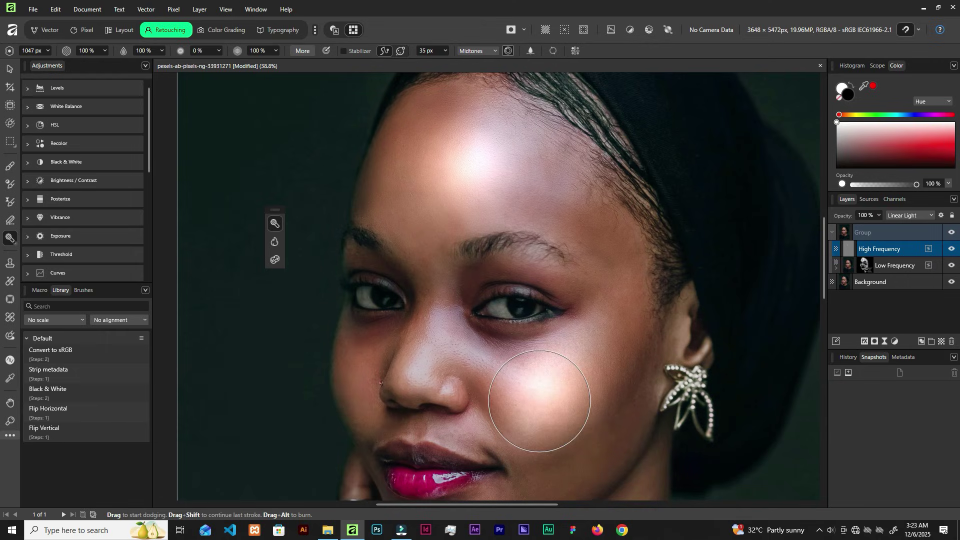
pyautogui.click(540, 401)
pyautogui.hotkey('ctrl', 'z')
pyautogui.hotkey('ctrl', 'z')
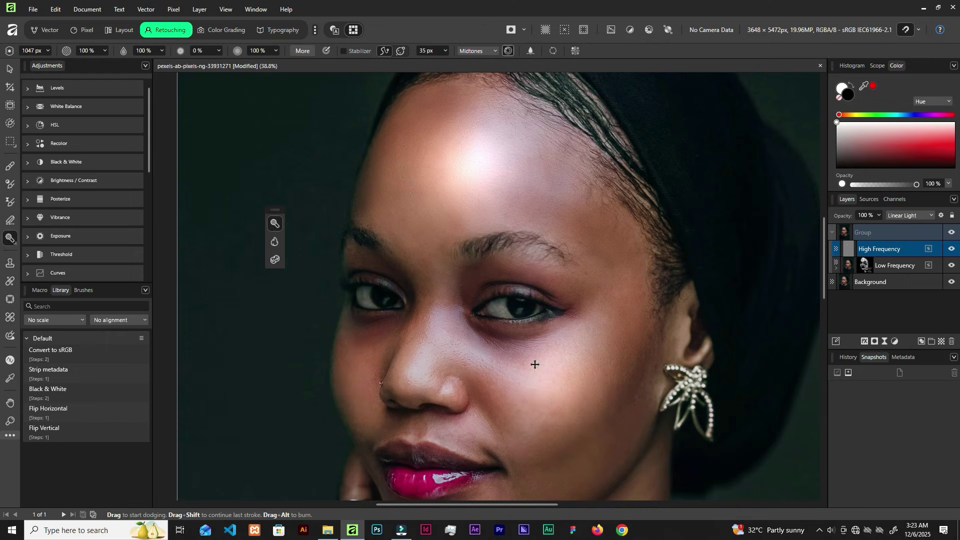
pyautogui.scroll(-2, 475, 182)
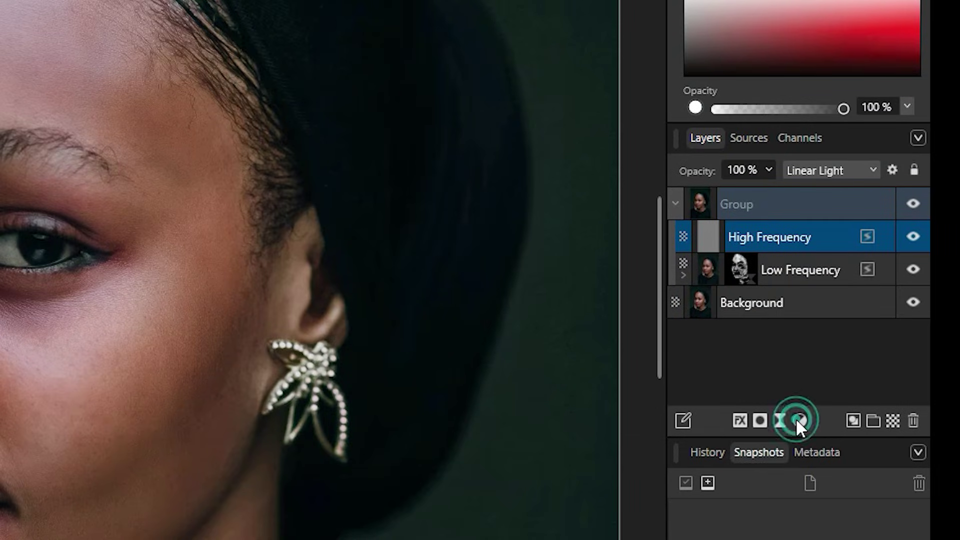
# - Add a Curves adjustment with the curve bowed upward to brighten the photo
pyautogui.click(798, 420)
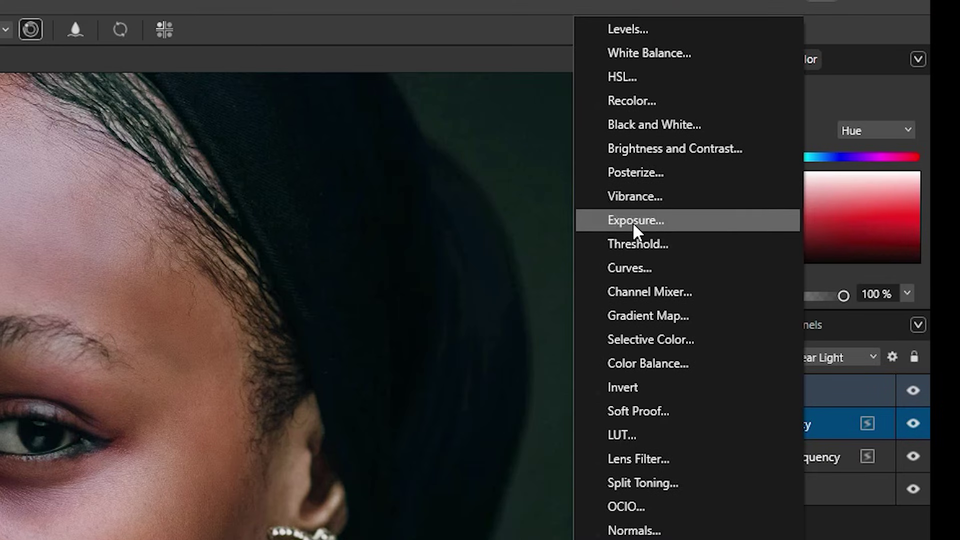
pyautogui.click(635, 266)
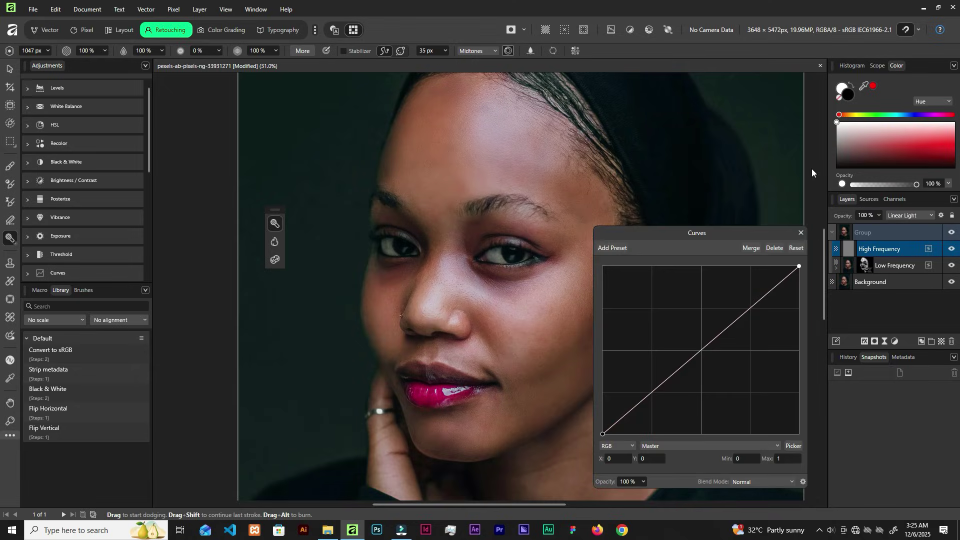
pyautogui.moveTo(701, 353); pyautogui.dragTo(693, 341)
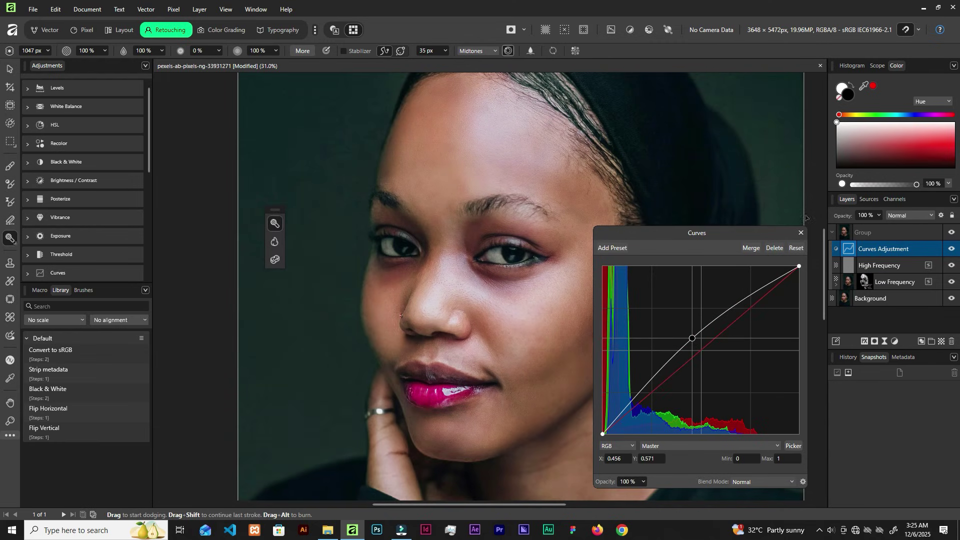
pyautogui.click(801, 232)
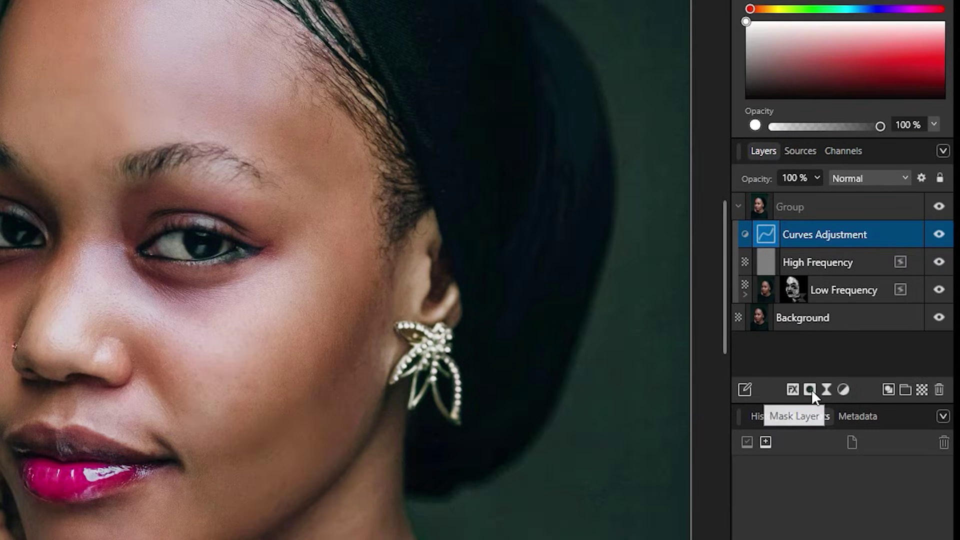
# - Give the Curves layer a mask and invert it to black
pyautogui.click(810, 390)
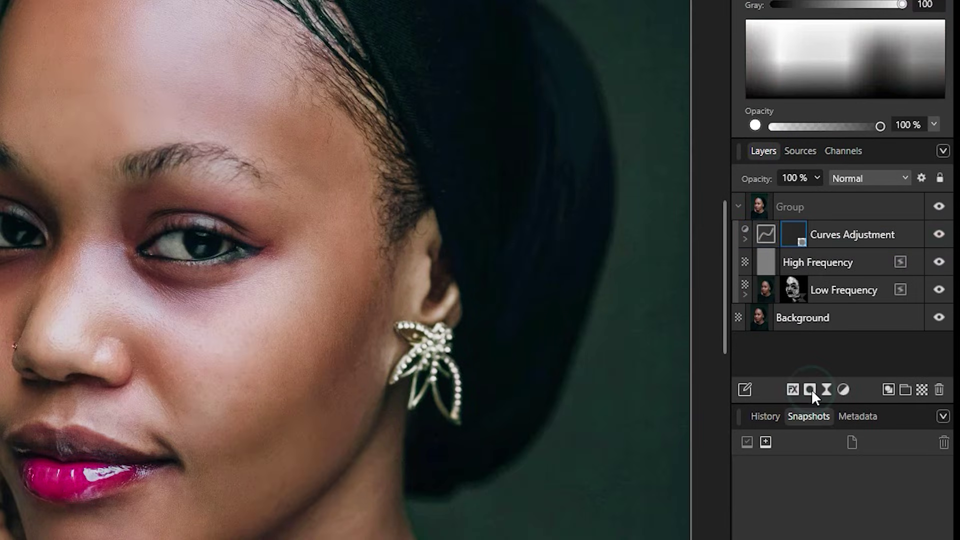
pyautogui.rightClick(796, 234)
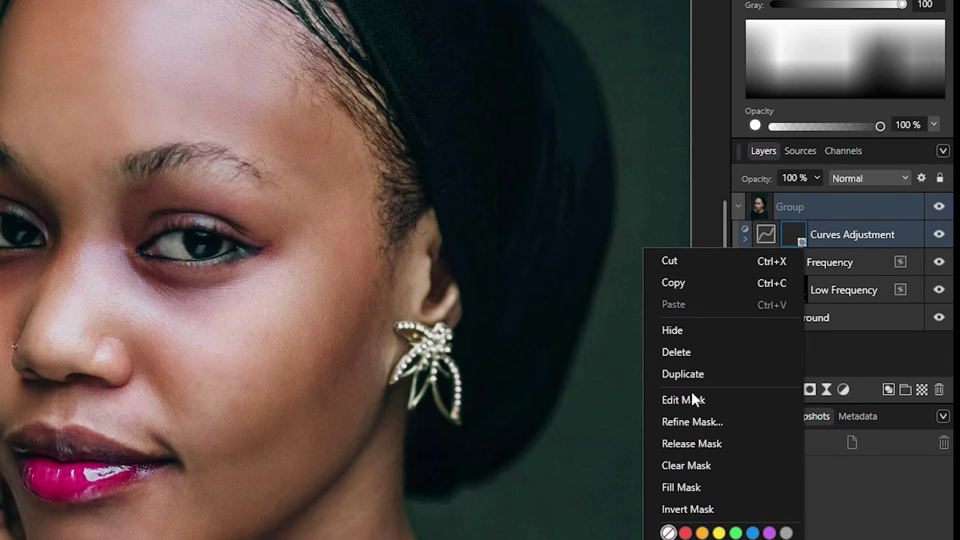
pyautogui.click(687, 509)
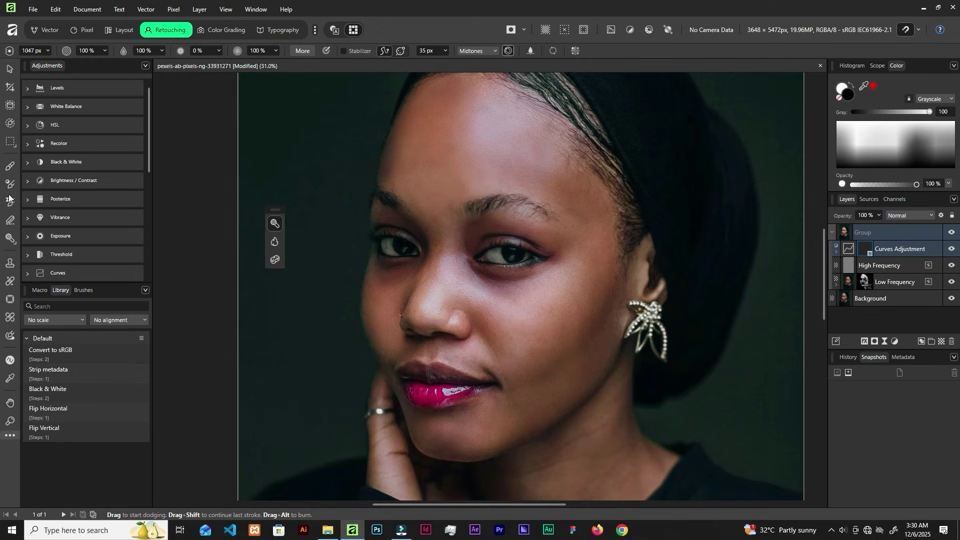
pyautogui.click(9, 167)
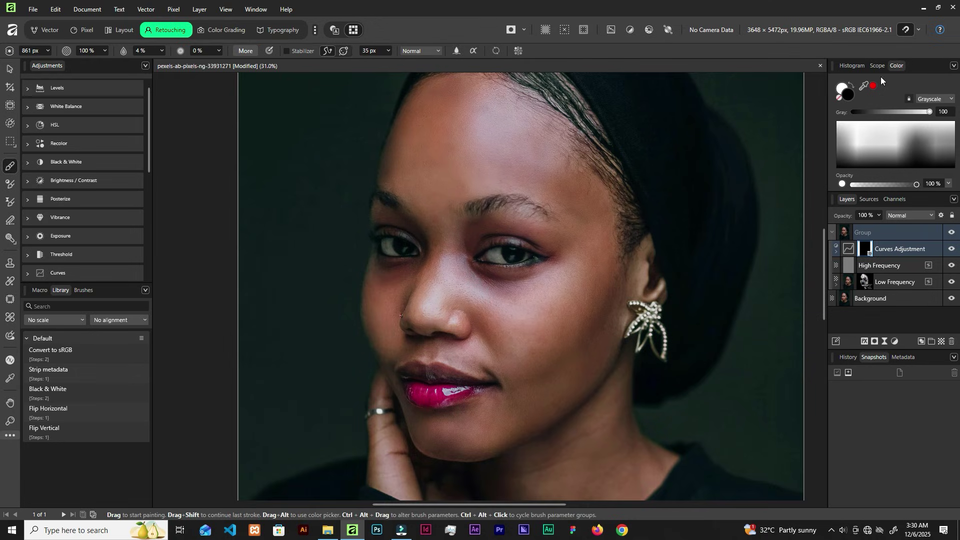
# - Set the painting colour to white and the brush Flow to 26%
pyautogui.click(852, 85)
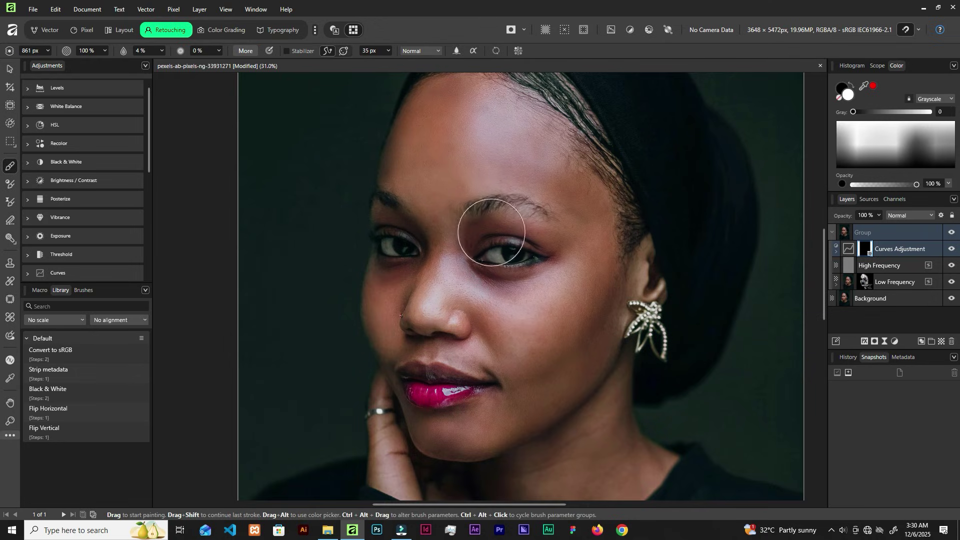
pyautogui.click(844, 87)
pyautogui.click(845, 88)
pyautogui.doubleClick(844, 89)
pyautogui.moveTo(613, 214); pyautogui.dragTo(440, 109)
pyautogui.click(766, 118)
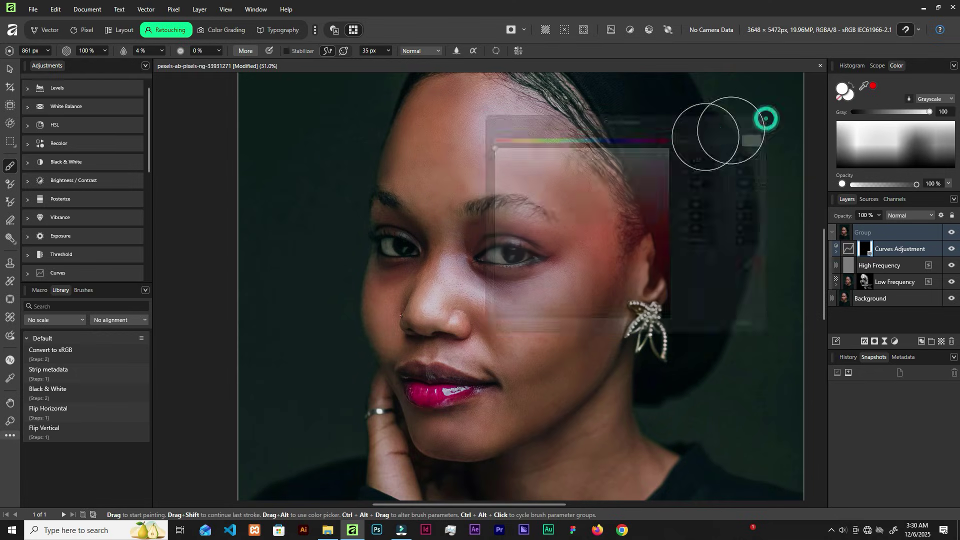
pyautogui.click(161, 51)
pyautogui.moveTo(162, 62); pyautogui.dragTo(179, 61)
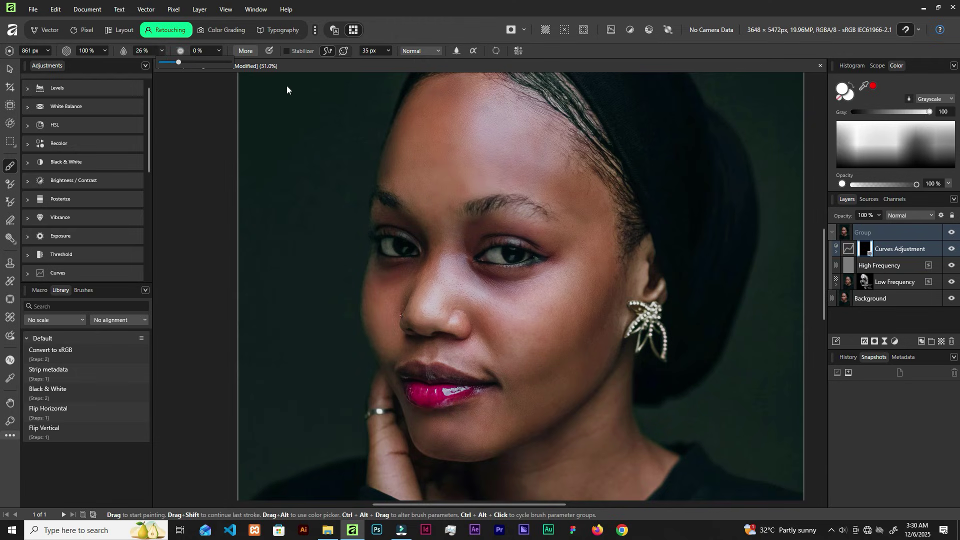
pyautogui.click(469, 154)
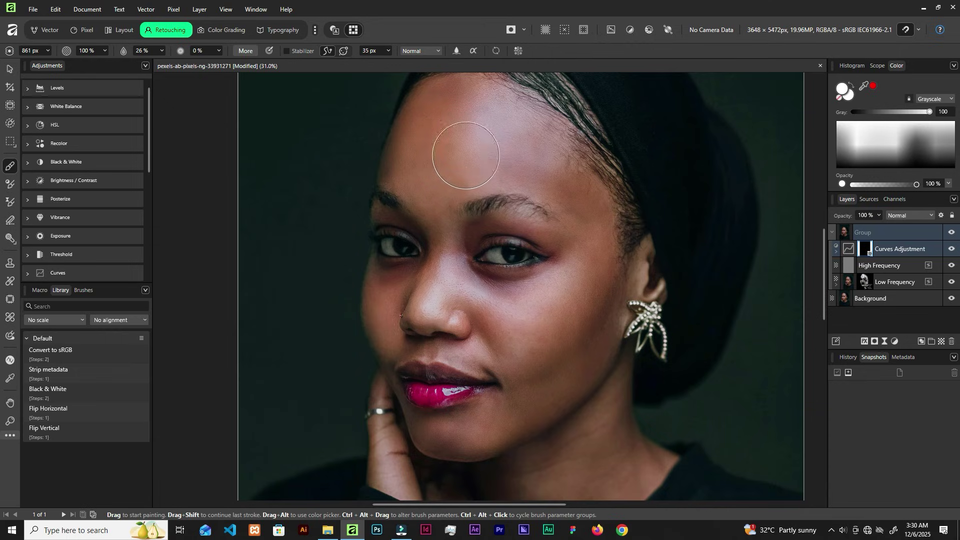
# - Paint white on the Curves mask over the forehead, cheek, chin and both eye whites
pyautogui.moveTo(460, 136)
pyautogui.mouseDown()
pyautogui.moveTo(454, 112)
pyautogui.moveTo(466, 152)
pyautogui.mouseUp()
pyautogui.moveTo(534, 317); pyautogui.dragTo(541, 313)
pyautogui.press('[')
pyautogui.press('[')
pyautogui.press('[')
pyautogui.press('[')
pyautogui.press('[')
pyautogui.press('[')
pyautogui.moveTo(444, 437)
pyautogui.mouseDown()
pyautogui.moveTo(433, 435)
pyautogui.moveTo(441, 437)
pyautogui.mouseUp()
pyautogui.press(']')
pyautogui.press(']')
pyautogui.press(']')
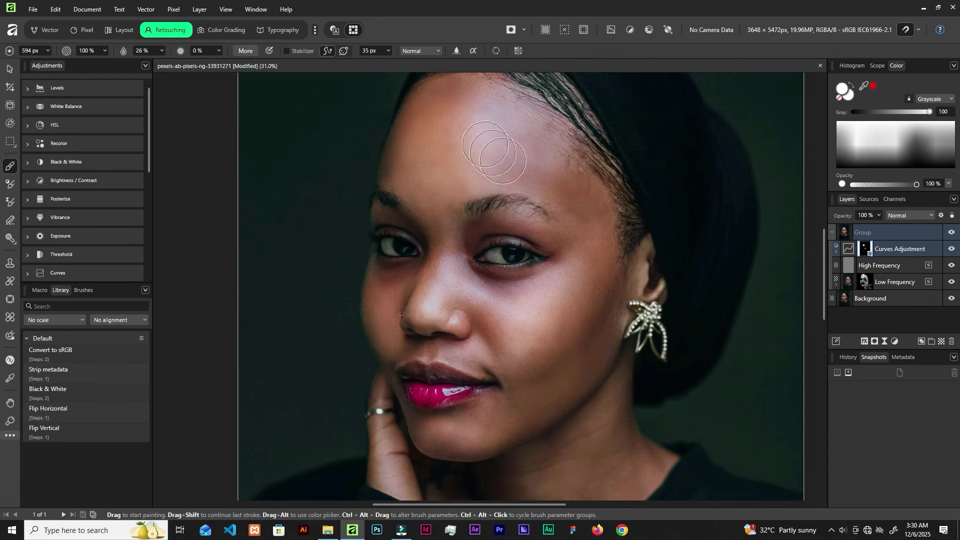
pyautogui.scroll(5, 489, 235)
pyautogui.press('[')
pyautogui.press('[')
pyautogui.press('[')
pyautogui.press('[')
pyautogui.press('[')
pyautogui.press('[')
pyautogui.press('[')
pyautogui.press('[')
pyautogui.press('[')
pyautogui.press('[')
pyautogui.moveTo(495, 281); pyautogui.dragTo(512, 293)
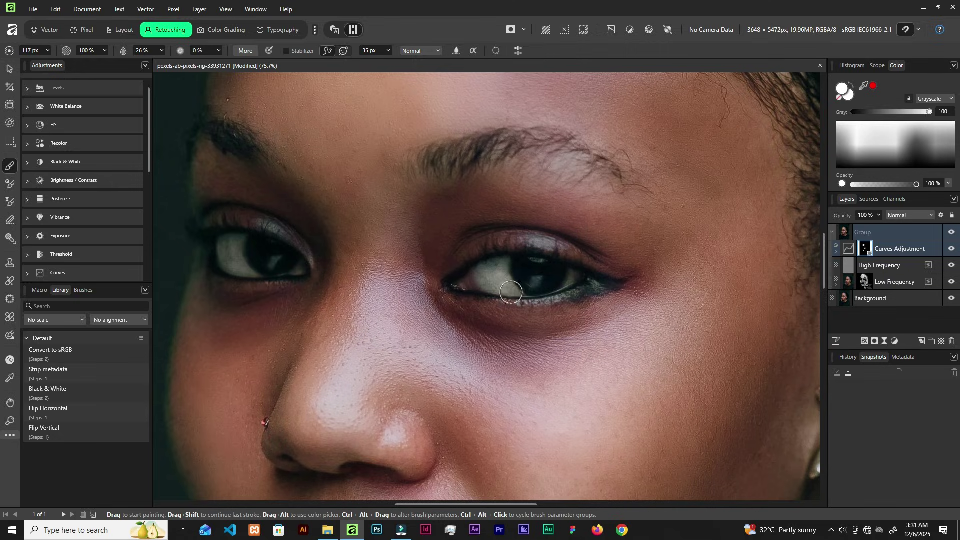
pyautogui.moveTo(252, 257)
pyautogui.mouseDown()
pyautogui.moveTo(247, 268)
pyautogui.moveTo(230, 257)
pyautogui.moveTo(248, 267)
pyautogui.mouseUp()
pyautogui.scroll(-5, 502, 283)
pyautogui.scroll(-1, 446, 283)
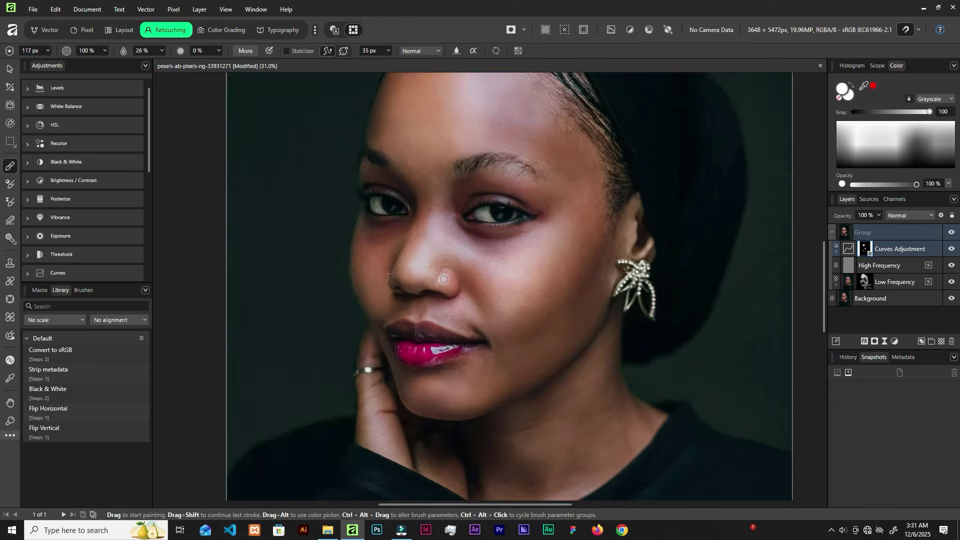
pyautogui.scroll(-1, 446, 283)
# - Toggle the Curves layer for a before/after check, then brighten the forehead highlight further
pyautogui.click(951, 249)
pyautogui.click(950, 249)
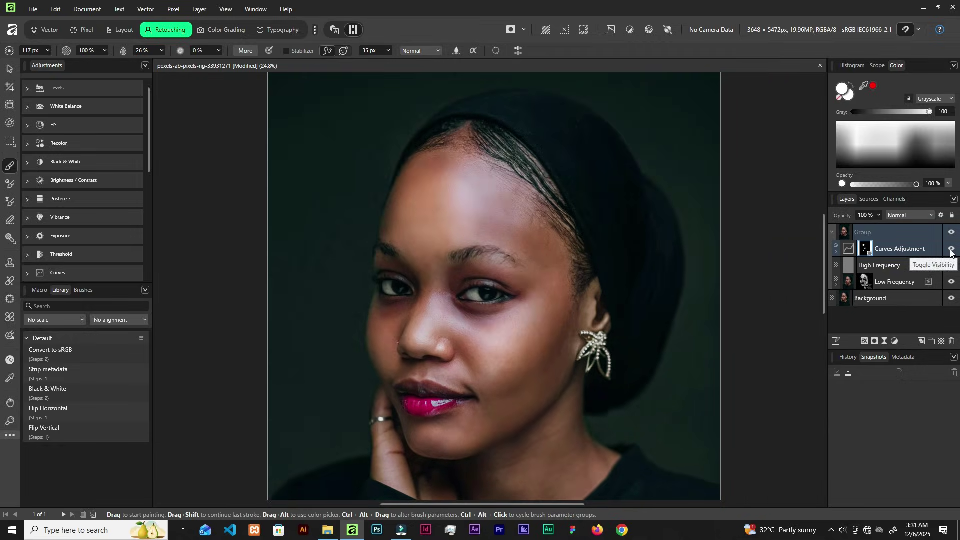
pyautogui.click(951, 249)
pyautogui.click(950, 249)
pyautogui.press(']')
pyautogui.press(']')
pyautogui.press(']')
pyautogui.press(']')
pyautogui.press(']')
pyautogui.press(']')
pyautogui.press(']')
pyautogui.press(']')
pyautogui.press(']')
pyautogui.press(']')
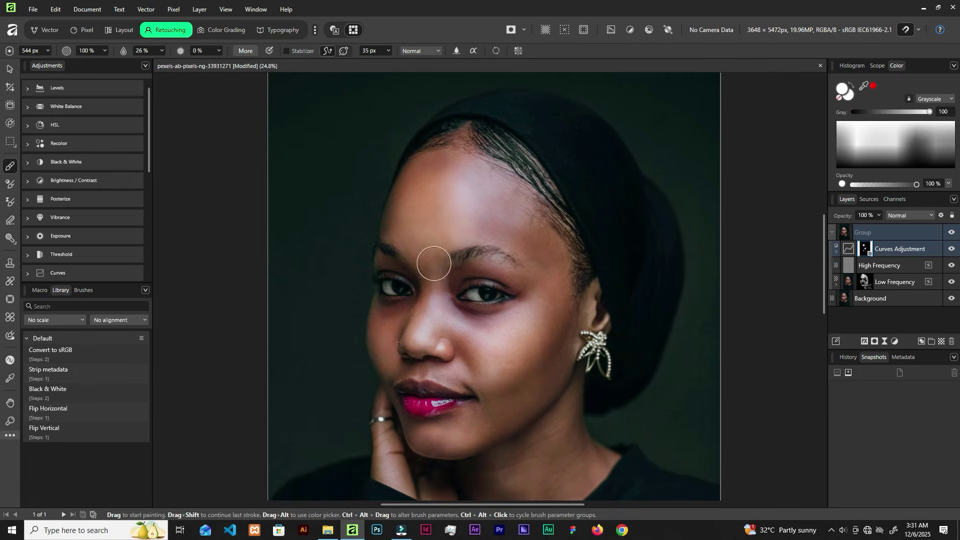
pyautogui.press(']')
pyautogui.moveTo(490, 223)
pyautogui.mouseDown()
pyautogui.moveTo(463, 225)
pyautogui.moveTo(478, 197)
pyautogui.moveTo(488, 219)
pyautogui.moveTo(458, 186)
pyautogui.moveTo(473, 187)
pyautogui.moveTo(488, 223)
pyautogui.mouseUp()
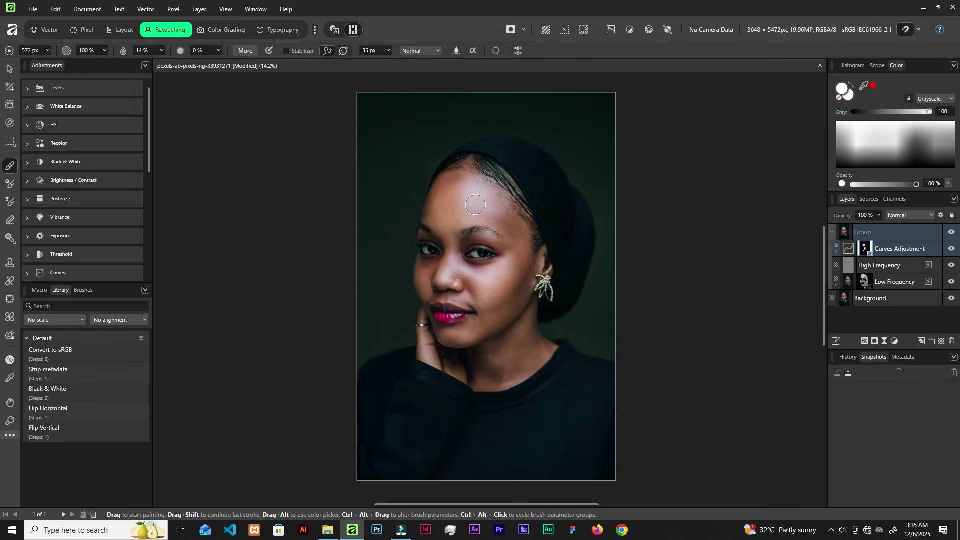
# - Lower the retouch Group's opacity to about 81%, then select the High Frequency layer for dodging
pyautogui.click(951, 249)
pyautogui.moveTo(878, 217); pyautogui.dragTo(845, 228)
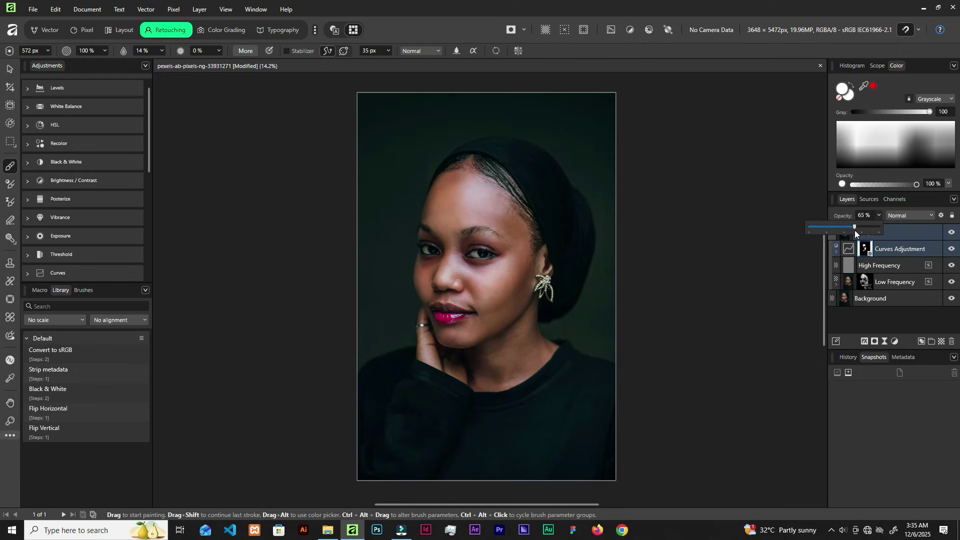
pyautogui.moveTo(858, 226); pyautogui.dragTo(866, 226)
pyautogui.click(906, 268)
pyautogui.click(905, 266)
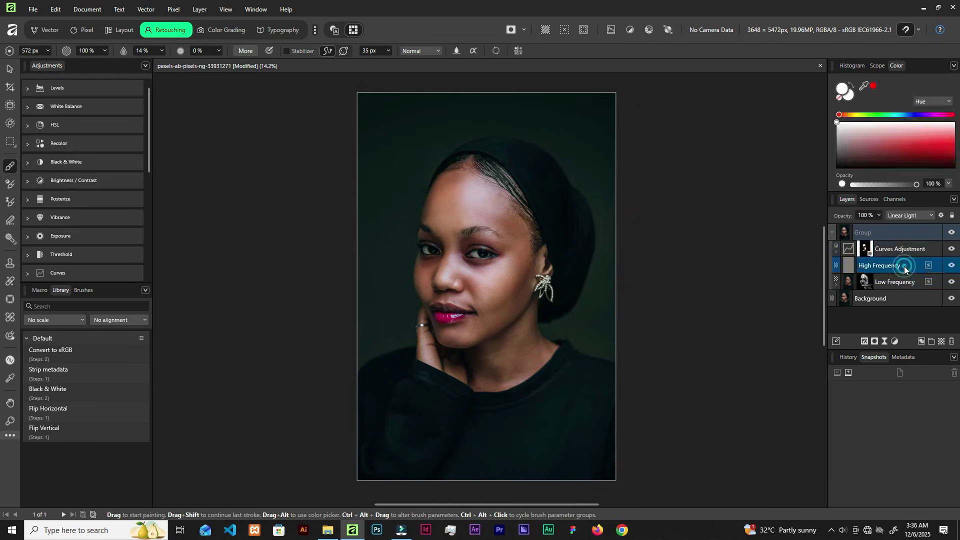
pyautogui.click(10, 238)
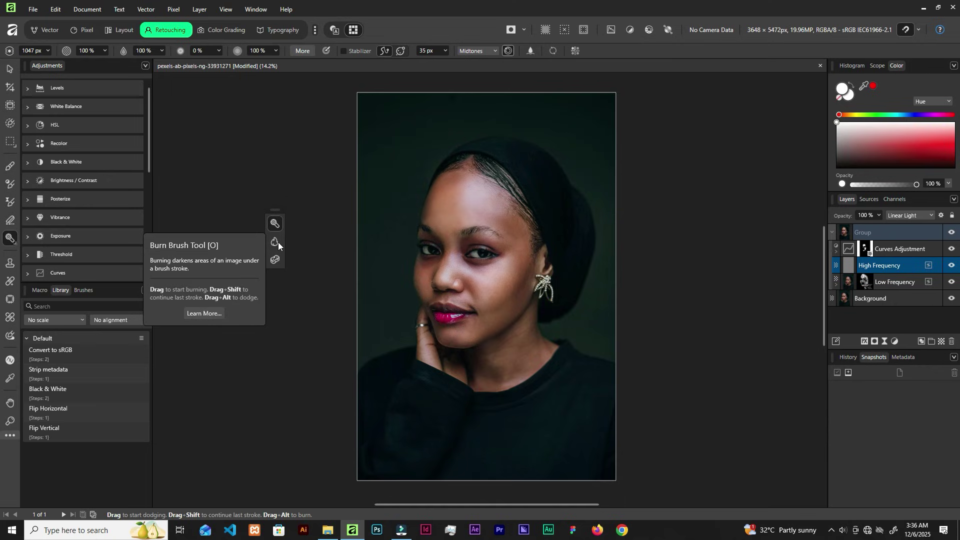
# - Switch to the Burn Brush with Flow lowered to 3% and a 336 px brush
pyautogui.click(278, 242)
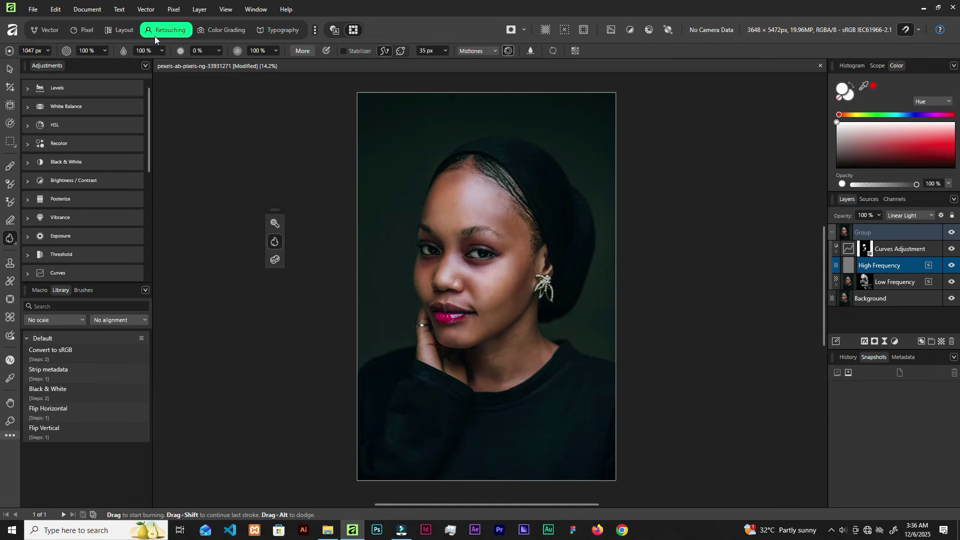
pyautogui.click(161, 52)
pyautogui.click(105, 63)
pyautogui.moveTo(106, 63); pyautogui.dragTo(101, 63)
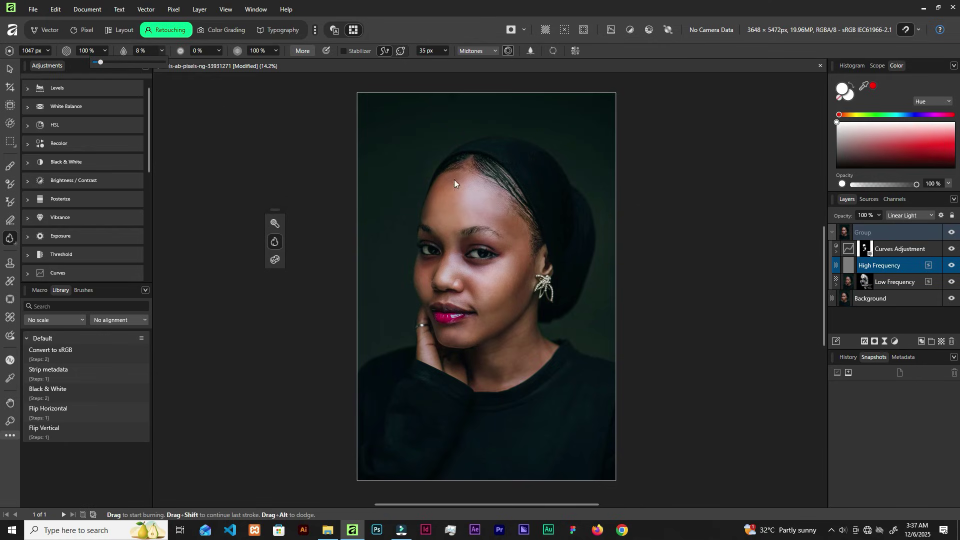
pyautogui.scroll(2, 472, 204)
pyautogui.scroll(1, 473, 205)
pyautogui.click(585, 278)
pyautogui.press('[')
pyautogui.press('[')
pyautogui.press('[')
pyautogui.press('[')
pyautogui.press('[')
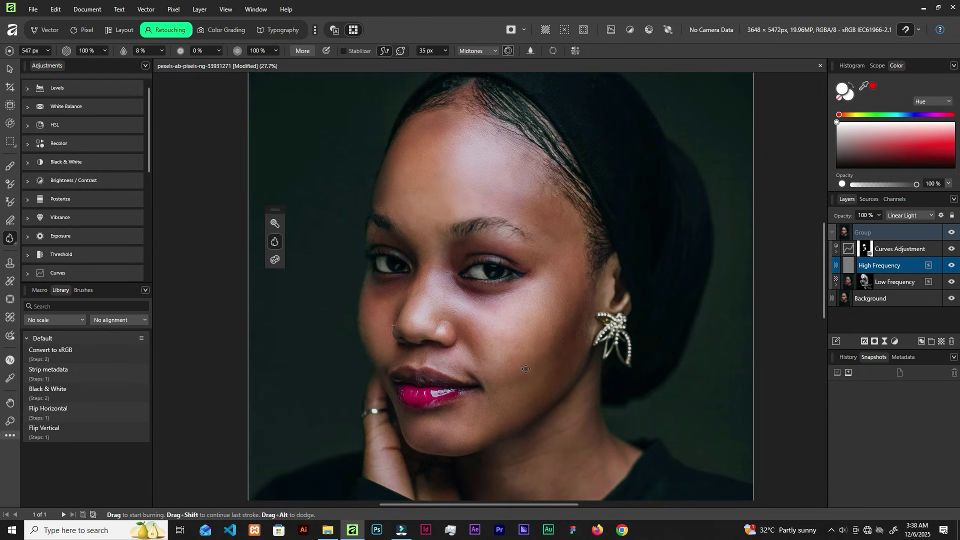
pyautogui.moveTo(163, 52); pyautogui.dragTo(159, 61)
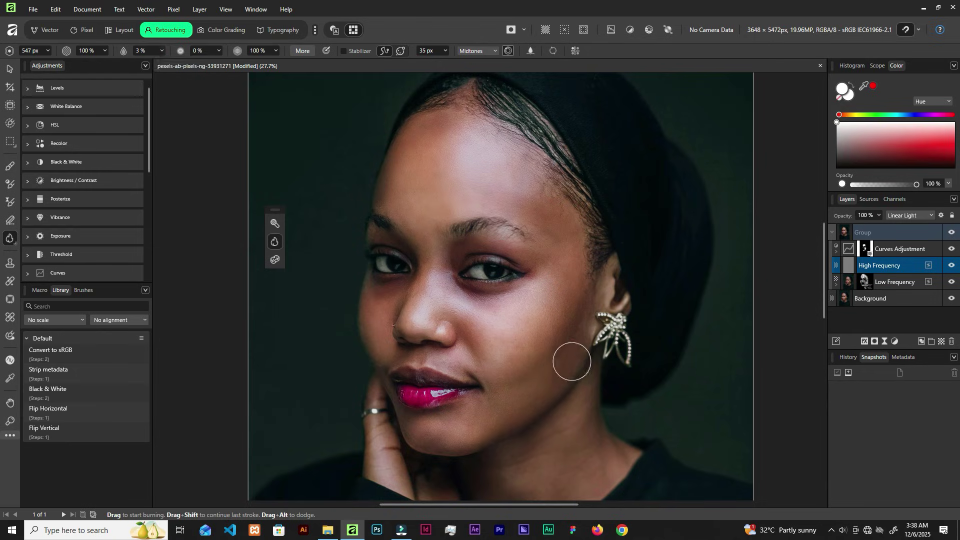
pyautogui.press('[')
pyautogui.press('[')
pyautogui.press('[')
# - Burn in the jawline and the area along the hairline
pyautogui.moveTo(538, 421); pyautogui.dragTo(495, 451)
pyautogui.press(']')
pyautogui.press(']')
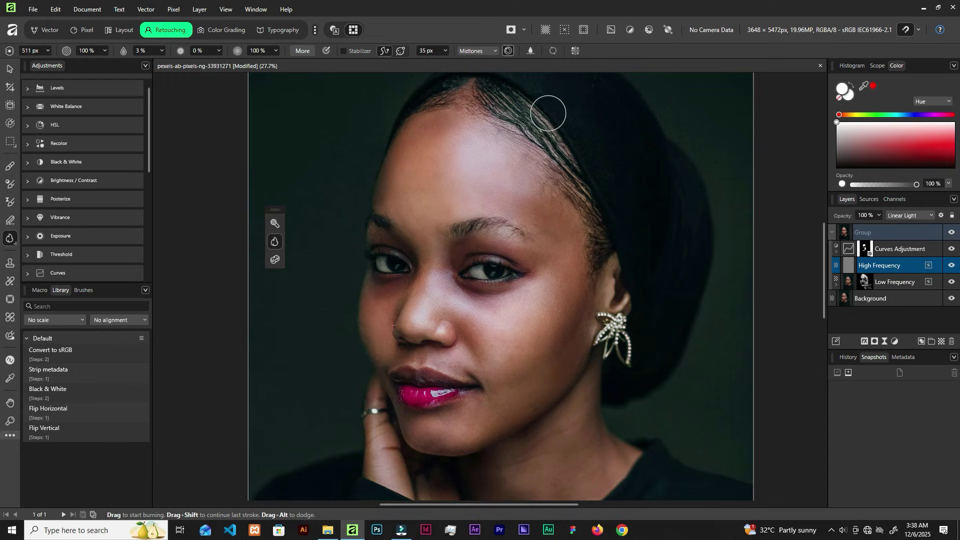
pyautogui.click(523, 109)
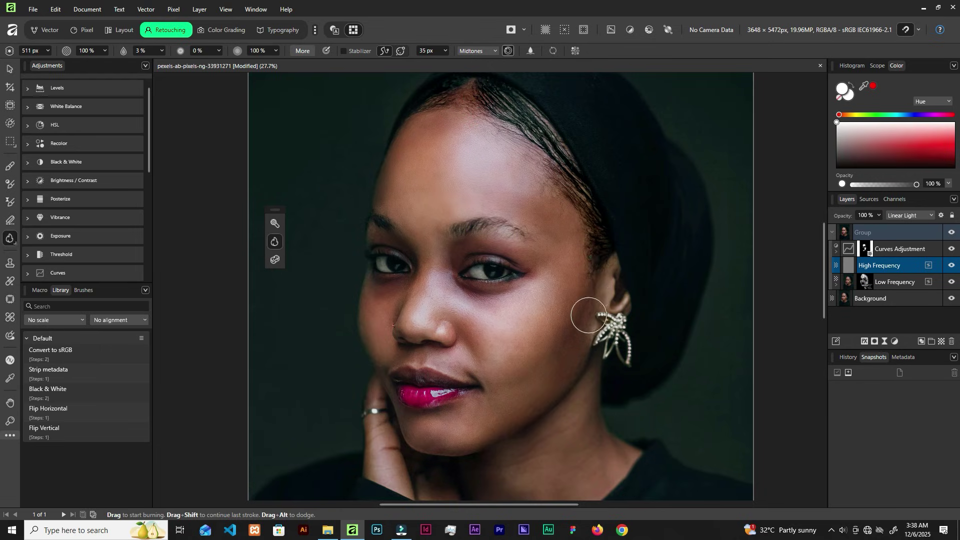
pyautogui.scroll(3, 540, 235)
pyautogui.scroll(-1, 500, 215)
pyautogui.press('[')
pyautogui.press('[')
pyautogui.click(539, 194)
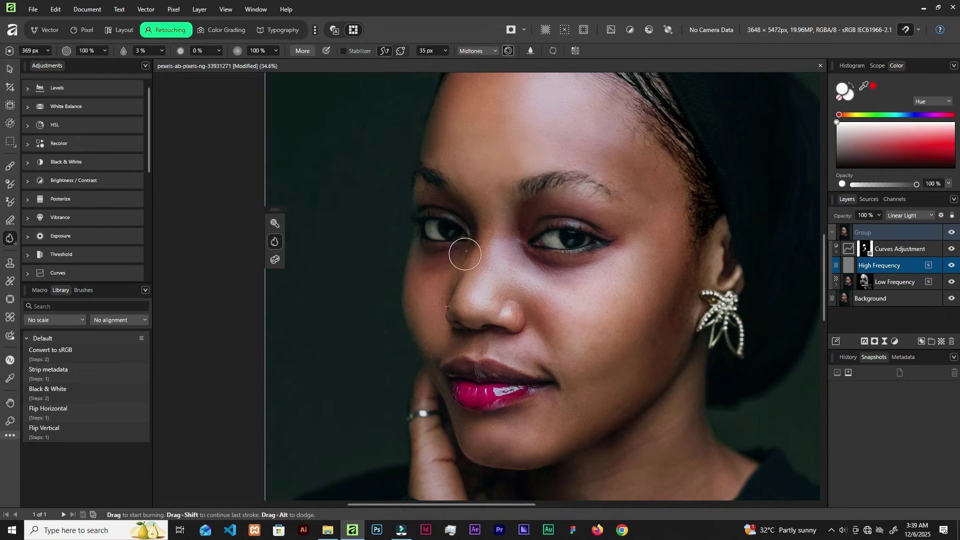
pyautogui.scroll(-2, 511, 234)
pyautogui.scroll(2, 591, 231)
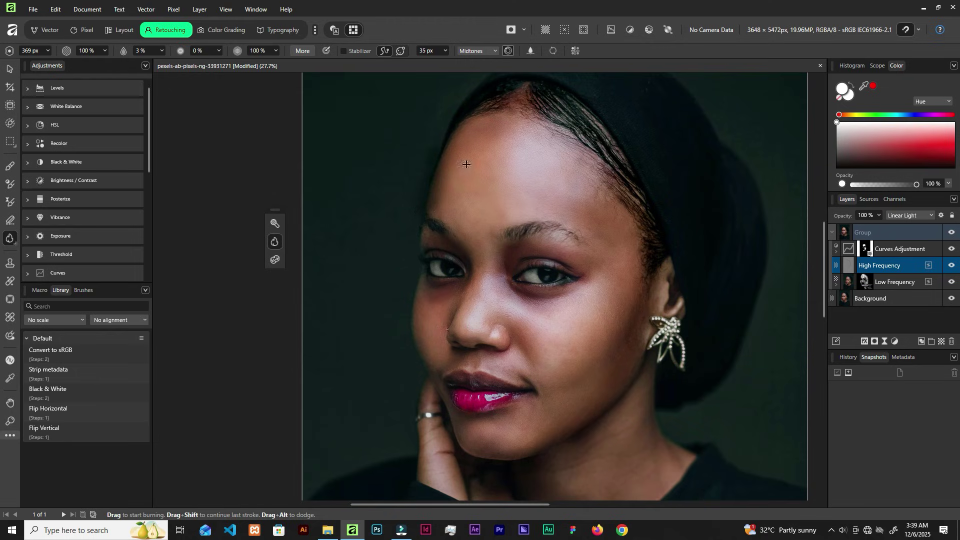
# - Darken both eyebrows with a smaller brush, then deepen the shadow under the chin
pyautogui.press('[')
pyautogui.moveTo(448, 231); pyautogui.dragTo(447, 224)
pyautogui.moveTo(512, 234)
pyautogui.mouseDown()
pyautogui.moveTo(566, 231)
pyautogui.moveTo(537, 228)
pyautogui.mouseUp()
pyautogui.scroll(3, 531, 395)
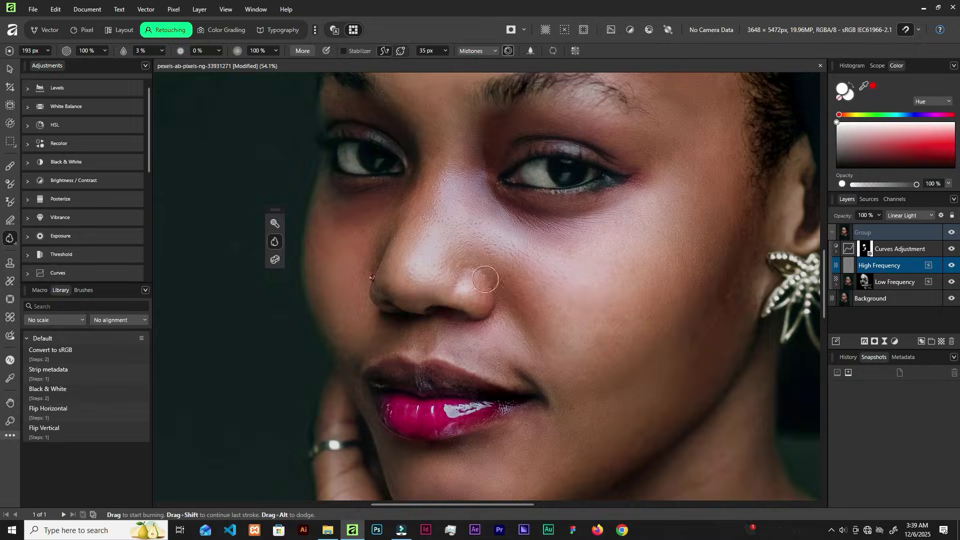
pyautogui.scroll(-4, 478, 273)
pyautogui.scroll(-1, 477, 271)
pyautogui.scroll(2, 451, 226)
pyautogui.scroll(-2, 465, 232)
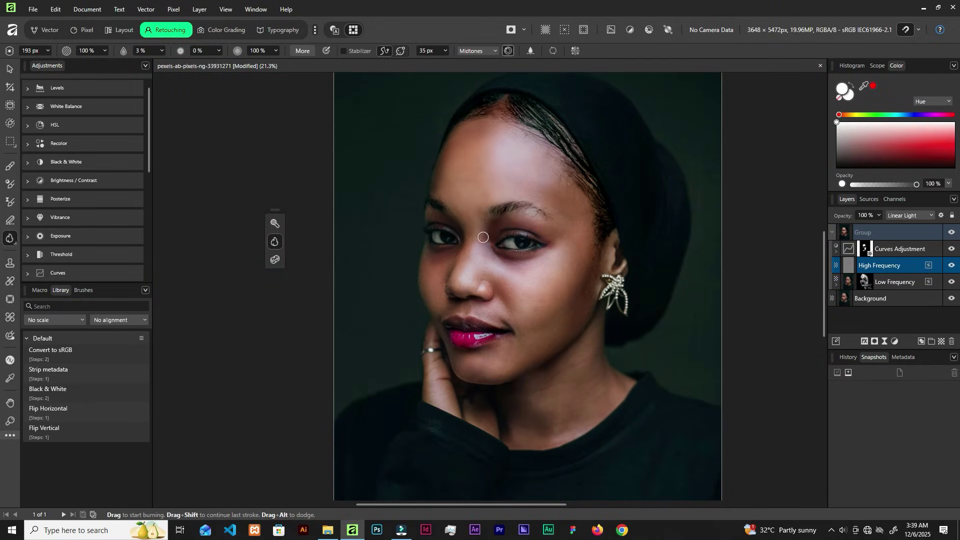
pyautogui.press(']')
pyautogui.press(']')
pyautogui.press(']')
pyautogui.press(']')
pyautogui.press(']')
pyautogui.press(']')
pyautogui.press(']')
pyautogui.moveTo(520, 398)
pyautogui.mouseDown()
pyautogui.moveTo(579, 300)
pyautogui.moveTo(487, 368)
pyautogui.moveTo(504, 395)
pyautogui.mouseUp()
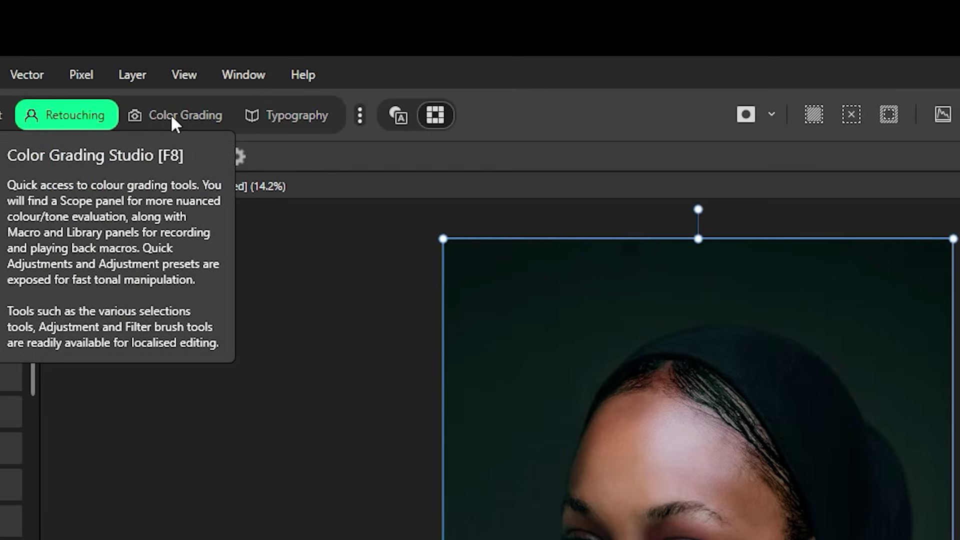
# - Switch to the Color Grading studio and select the retouch Group, collapsing and re-expanding it
pyautogui.click(170, 113)
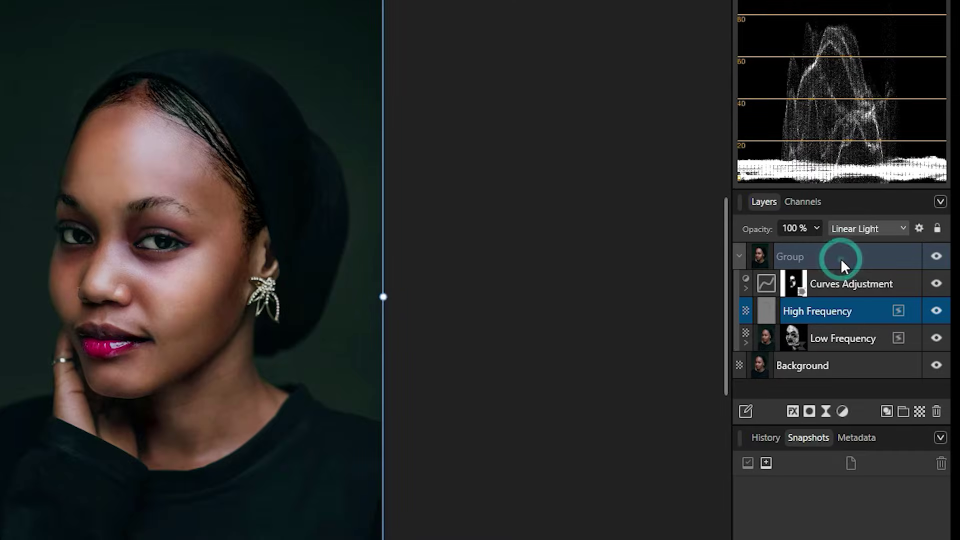
pyautogui.click(841, 258)
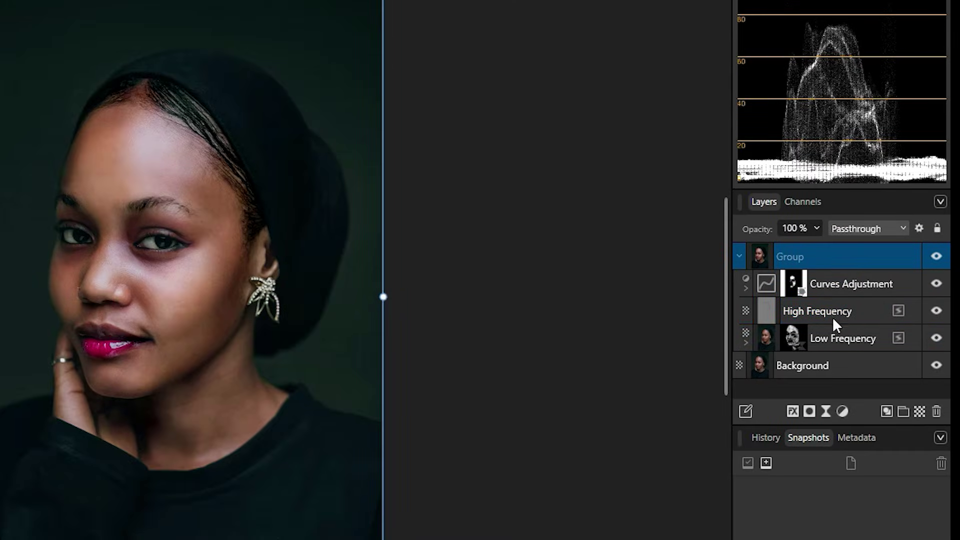
pyautogui.click(745, 256)
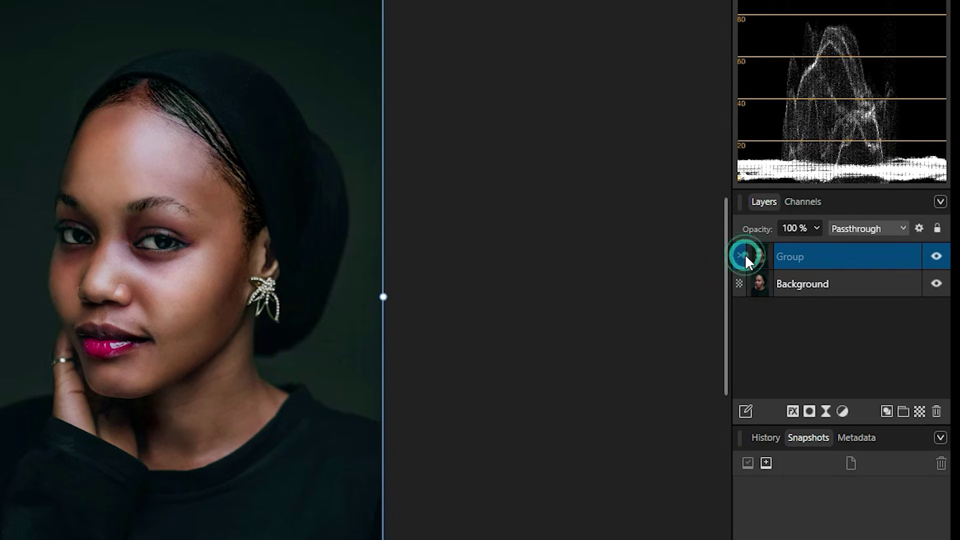
pyautogui.click(745, 256)
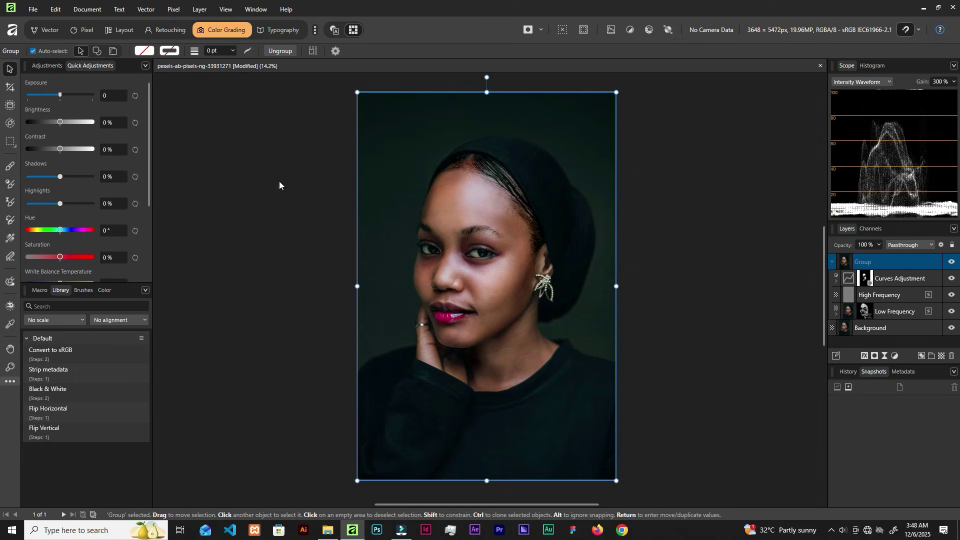
# - Add 13% contrast via Quick Adjustments, then raise the Brightness / Contrast layer's Contrast to 24%
pyautogui.click(64, 152)
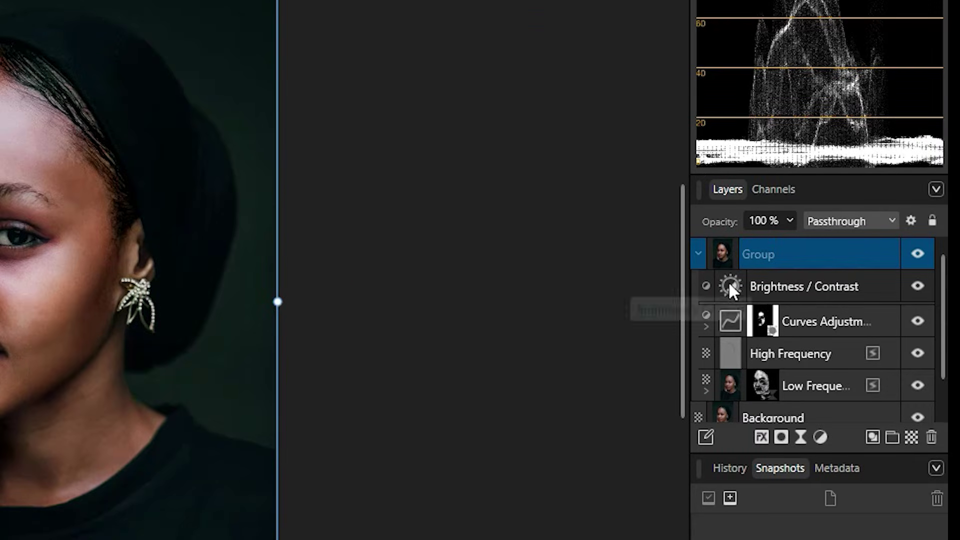
pyautogui.click(729, 283)
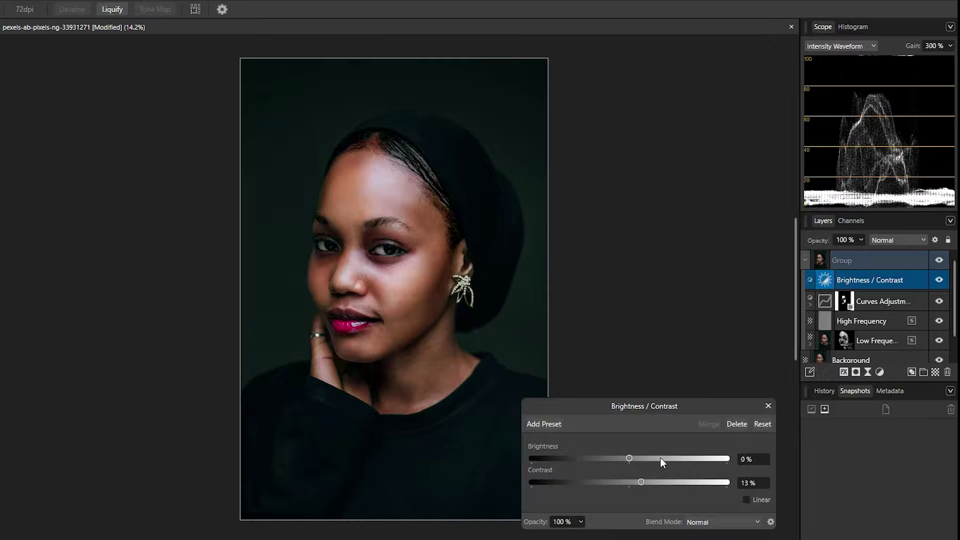
pyautogui.click(378, 501)
pyautogui.moveTo(681, 356); pyautogui.dragTo(688, 328)
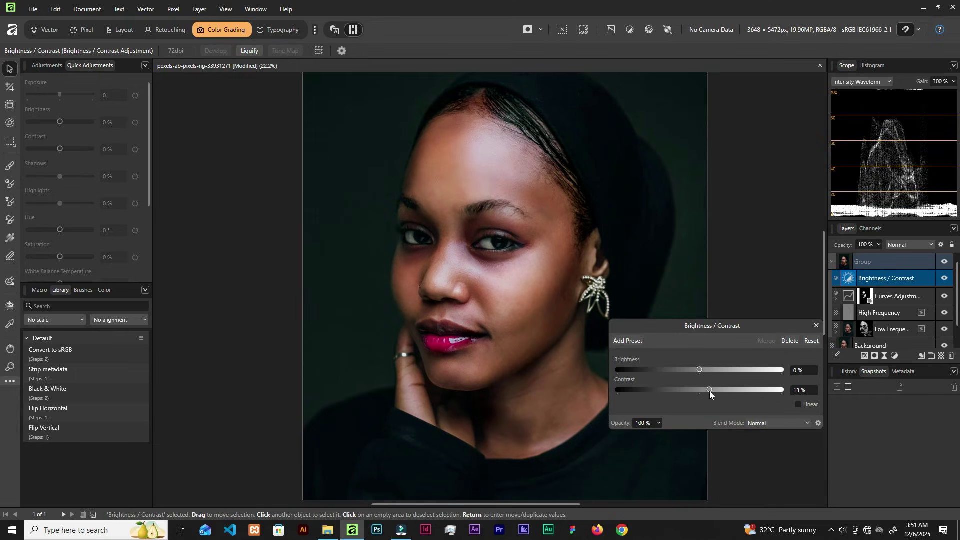
pyautogui.moveTo(710, 391); pyautogui.dragTo(716, 393)
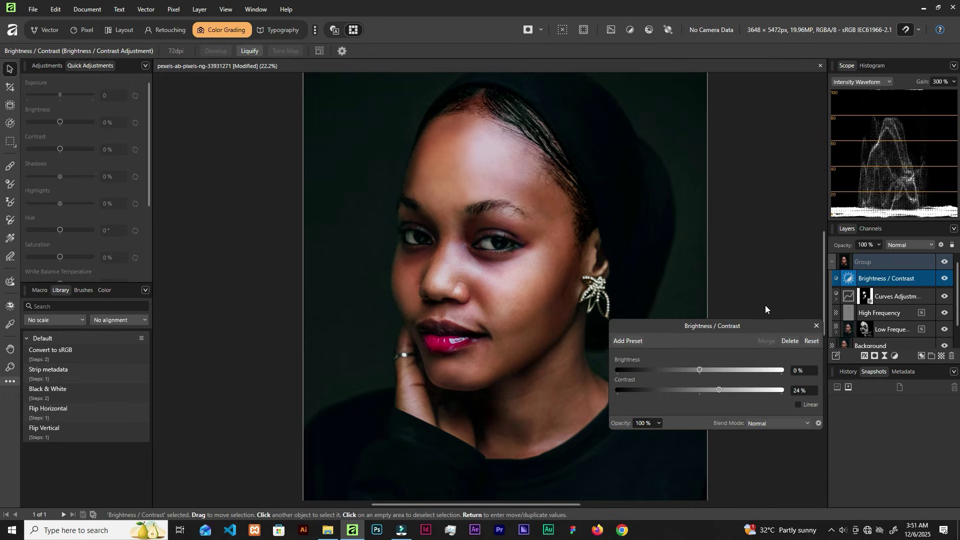
pyautogui.click(817, 328)
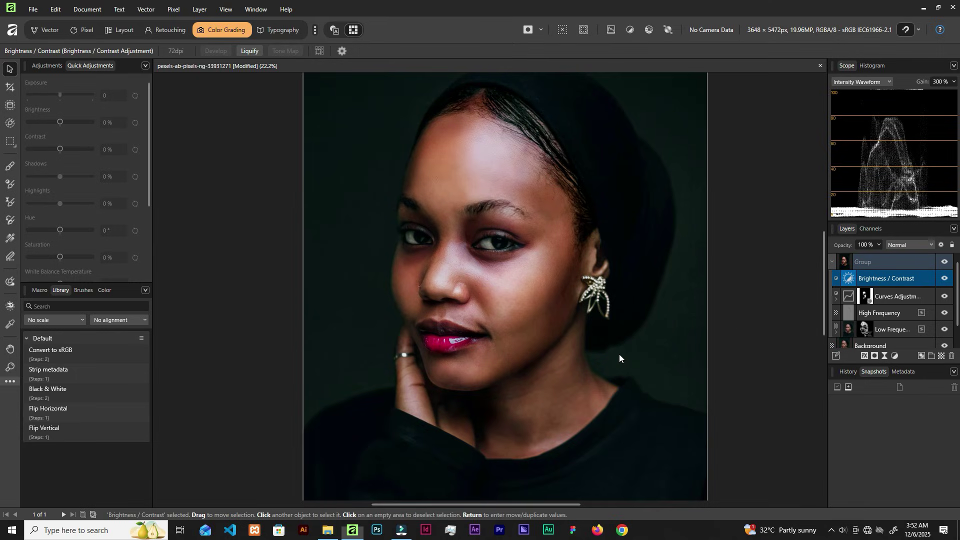
# - Give the Group's Shadows / Highlights adjustment Shadows -5% and Highlights 26%
pyautogui.click(889, 262)
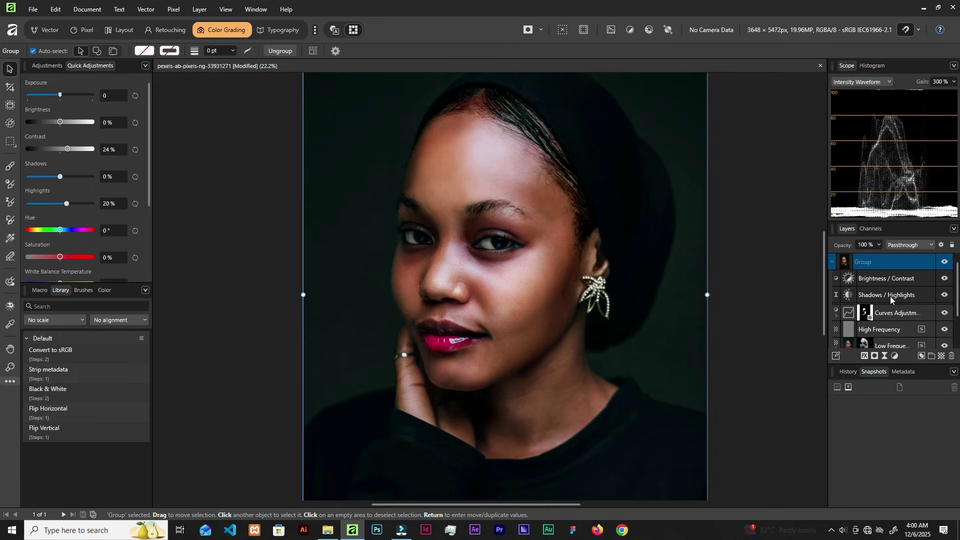
pyautogui.click(846, 295)
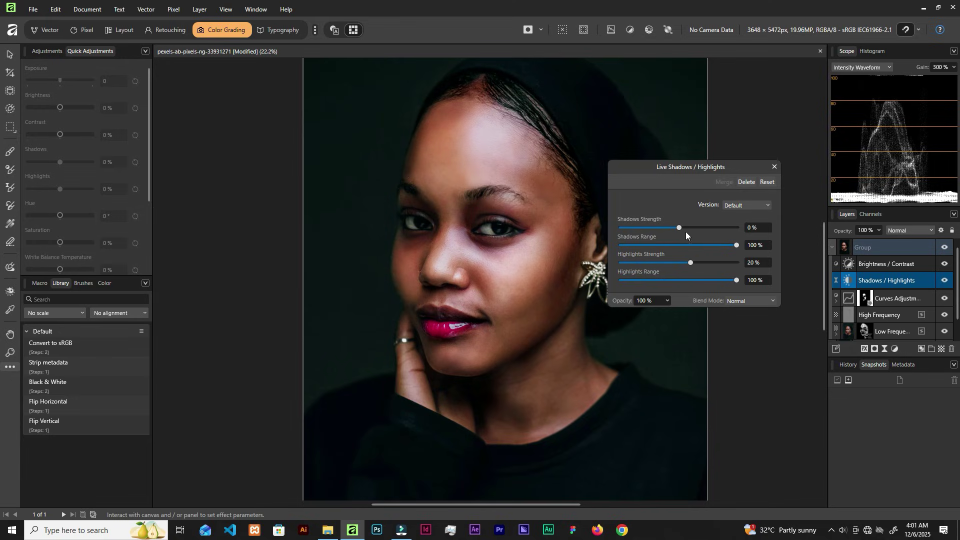
pyautogui.moveTo(699, 266); pyautogui.dragTo(710, 268)
pyautogui.moveTo(679, 228)
pyautogui.mouseDown()
pyautogui.moveTo(688, 229)
pyautogui.moveTo(677, 229)
pyautogui.mouseUp()
pyautogui.moveTo(691, 261)
pyautogui.mouseDown()
pyautogui.moveTo(670, 268)
pyautogui.moveTo(694, 272)
pyautogui.mouseUp()
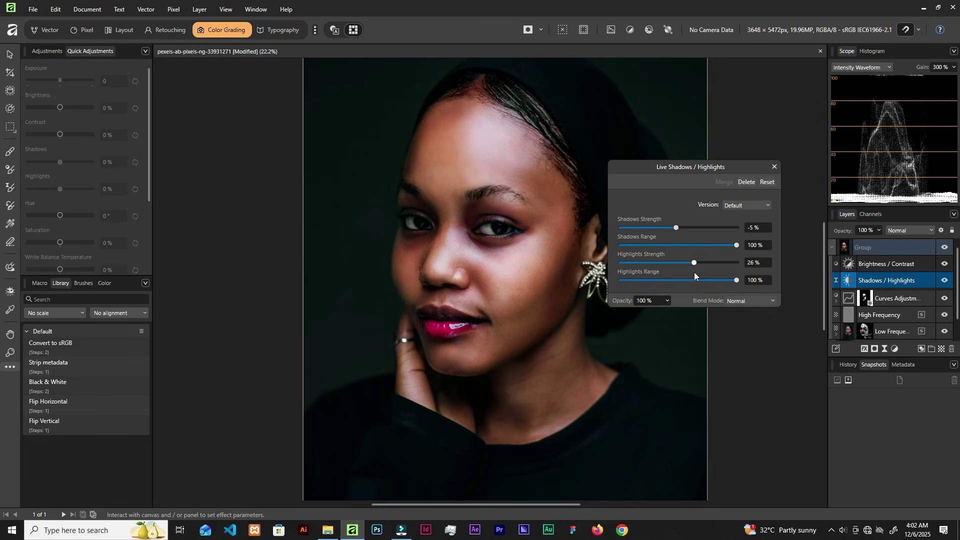
pyautogui.click(772, 169)
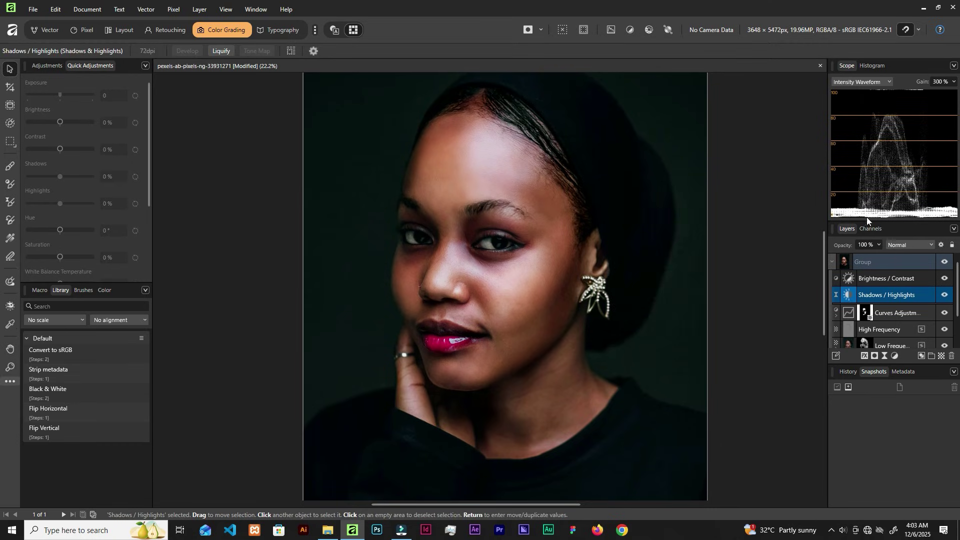
# - Add a Pixel layer and an Exposure adjustment at 1.585 above the retouch Group
pyautogui.click(885, 262)
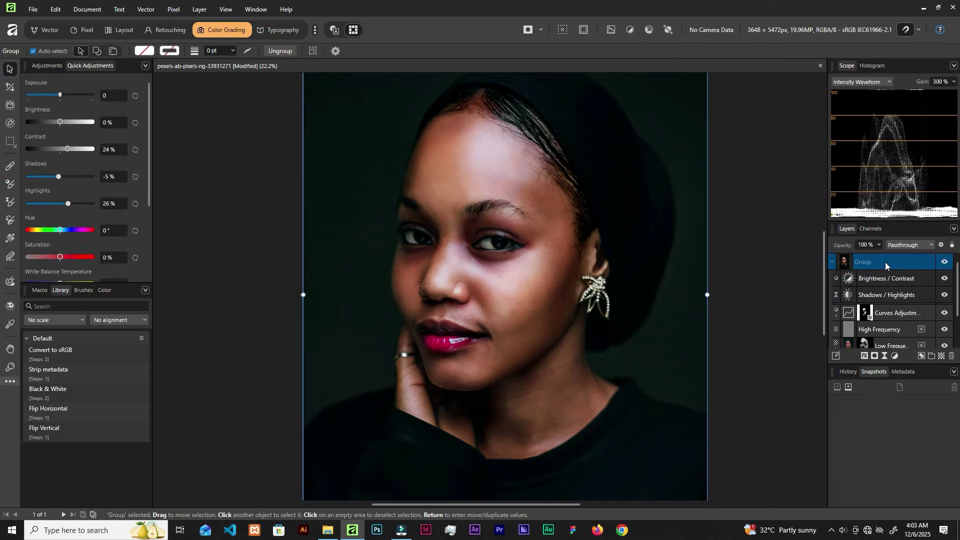
pyautogui.click(941, 356)
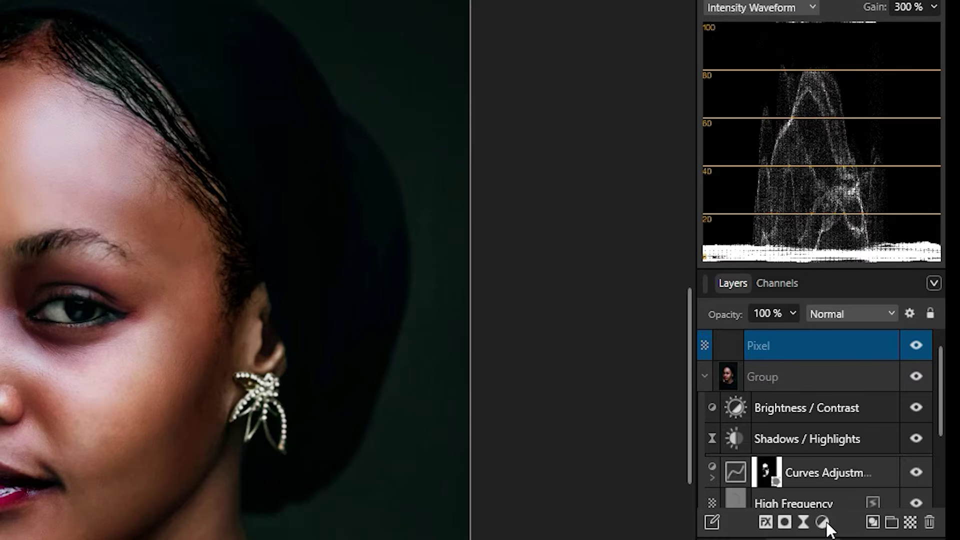
pyautogui.click(922, 356)
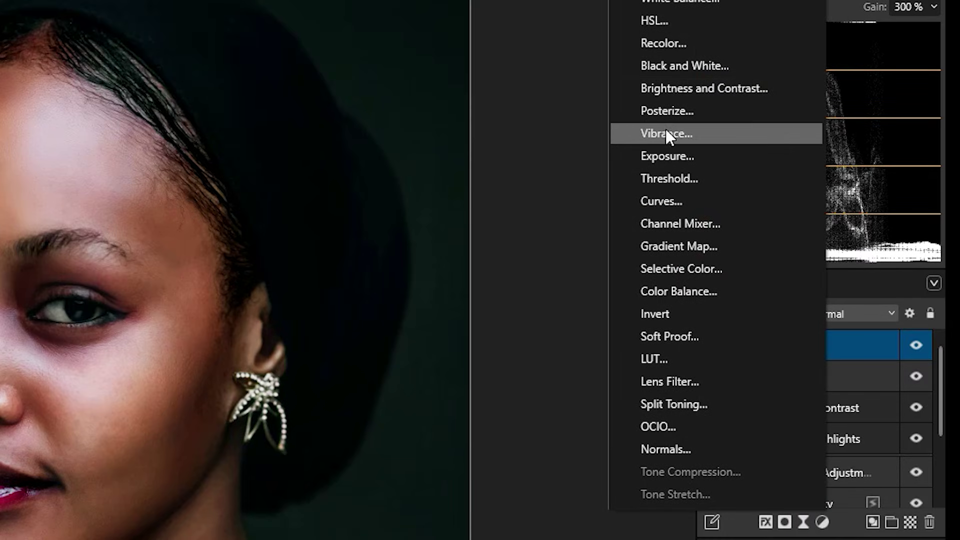
pyautogui.click(668, 156)
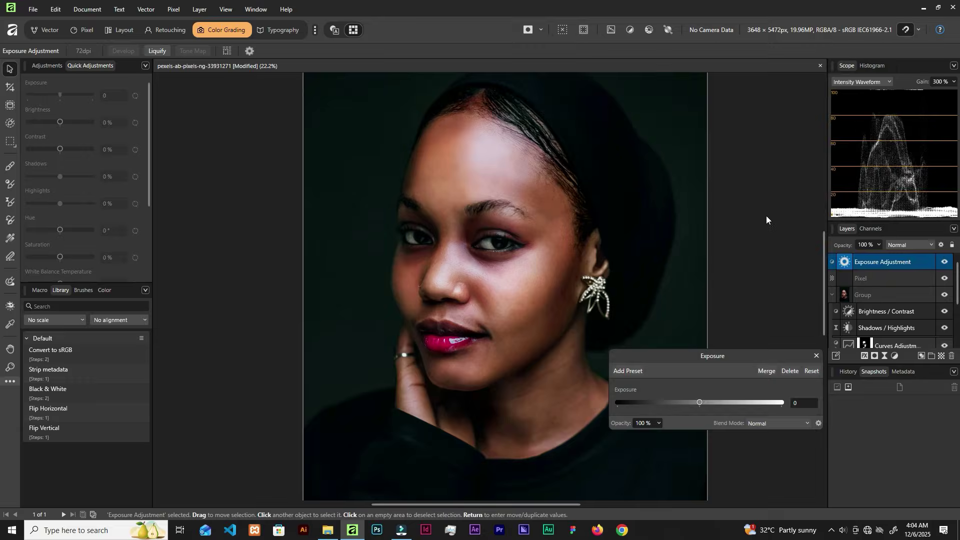
pyautogui.moveTo(704, 403); pyautogui.dragTo(706, 404)
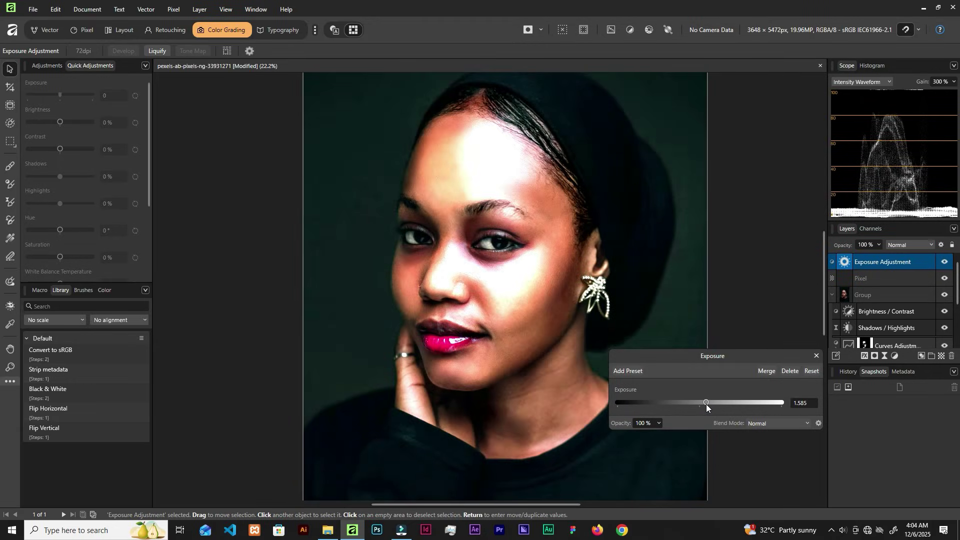
pyautogui.click(817, 356)
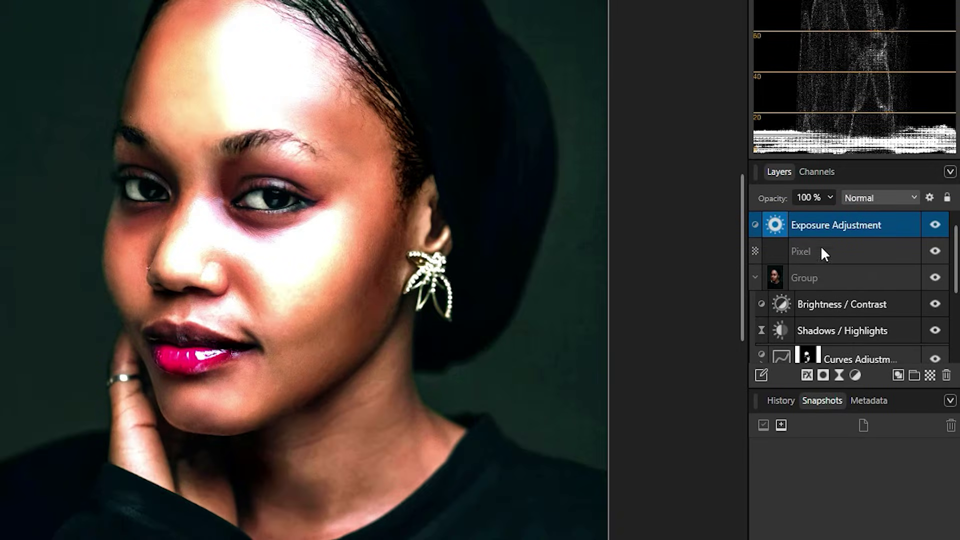
# - Add a mask to the Exposure adjustment and invert it to black
pyautogui.click(825, 376)
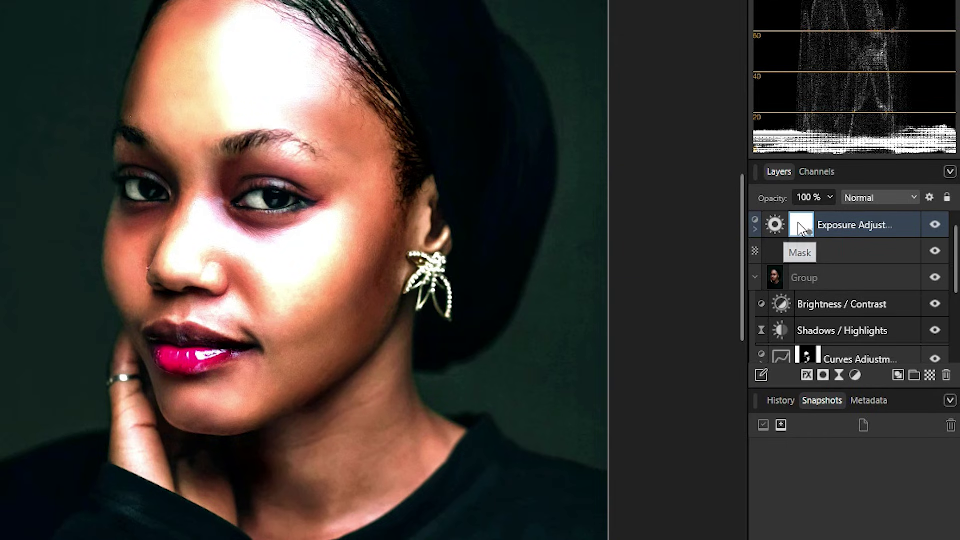
pyautogui.rightClick(798, 223)
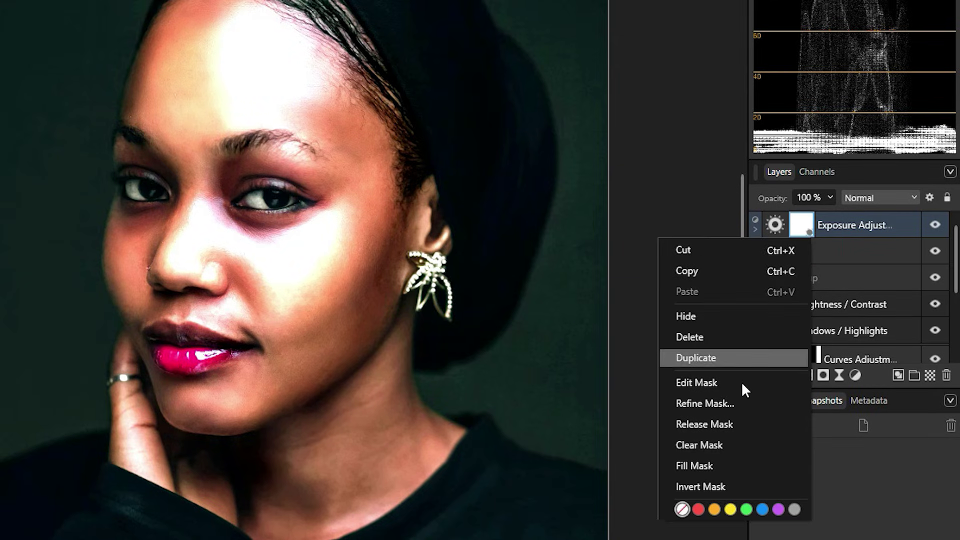
pyautogui.click(706, 487)
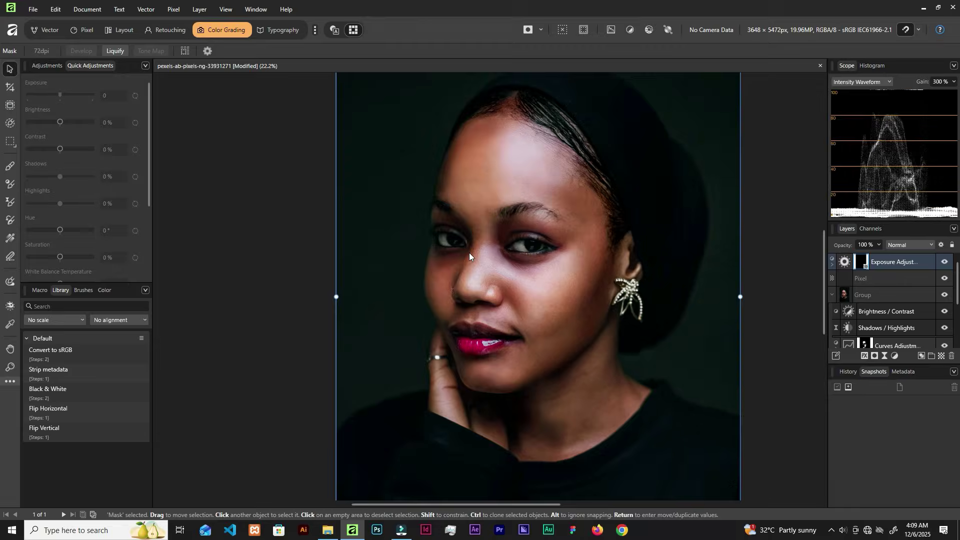
# - Set up a sized Paint Brush, zoom in on the eyes and select the Exposure Adjustment layer
pyautogui.click(10, 166)
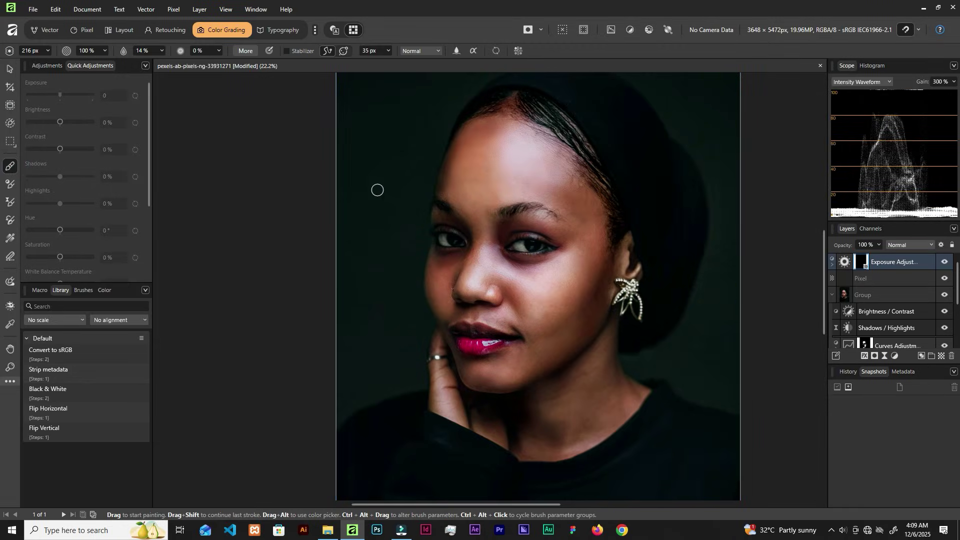
pyautogui.press(']')
pyautogui.press(']')
pyautogui.press(']')
pyautogui.press('[')
pyautogui.click(88, 32)
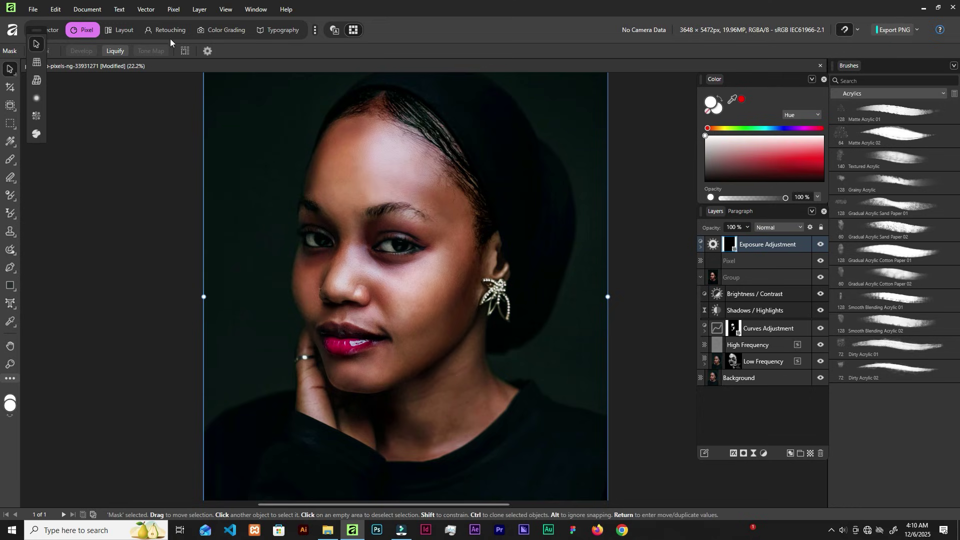
pyautogui.click(230, 29)
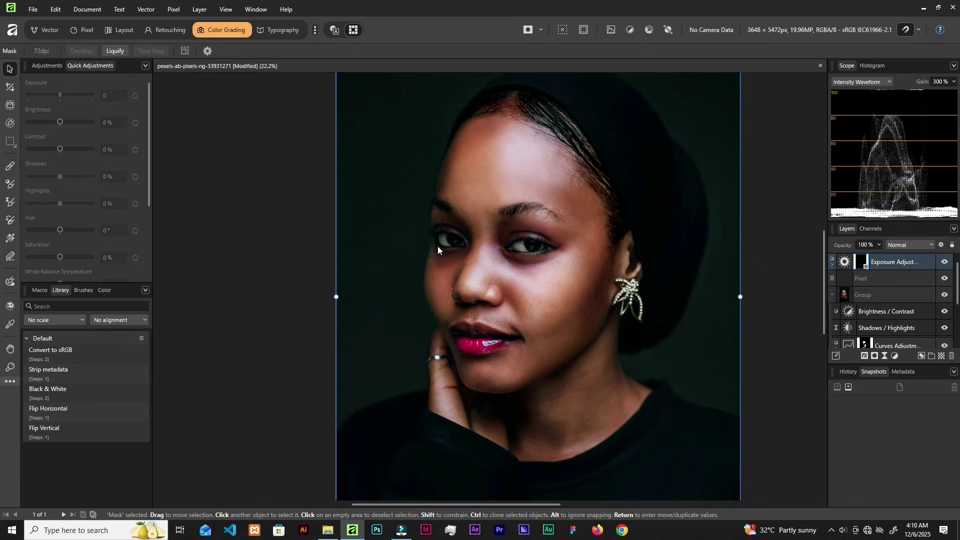
pyautogui.scroll(6, 543, 262)
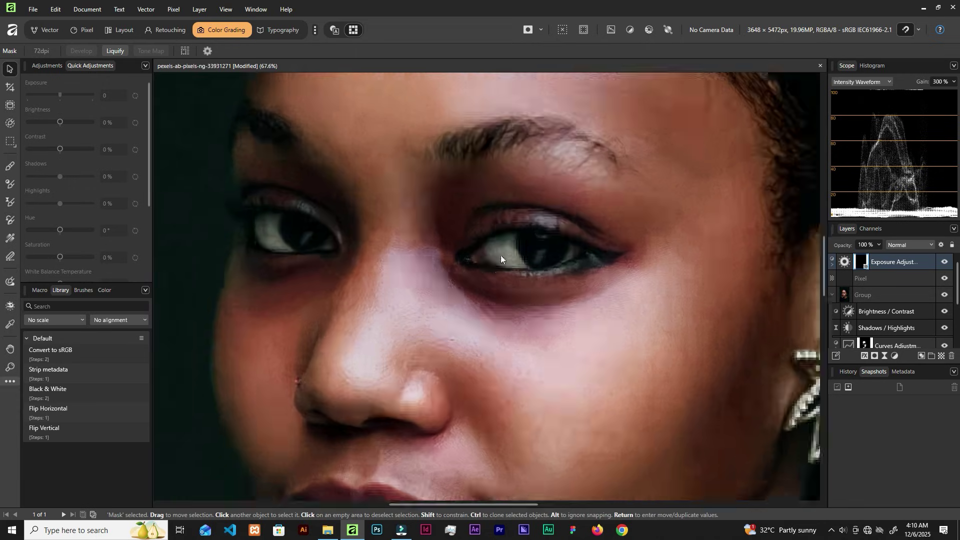
pyautogui.press('b')
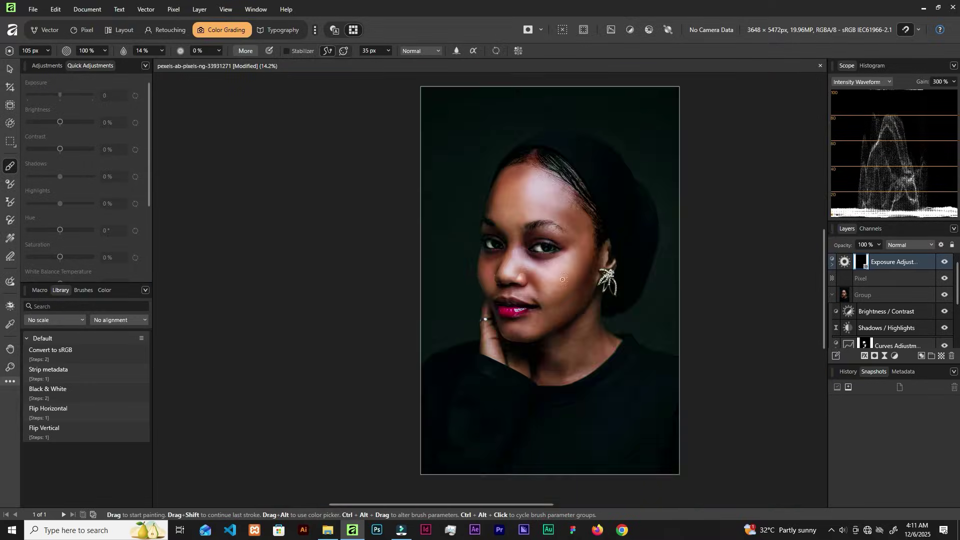
pyautogui.click(923, 257)
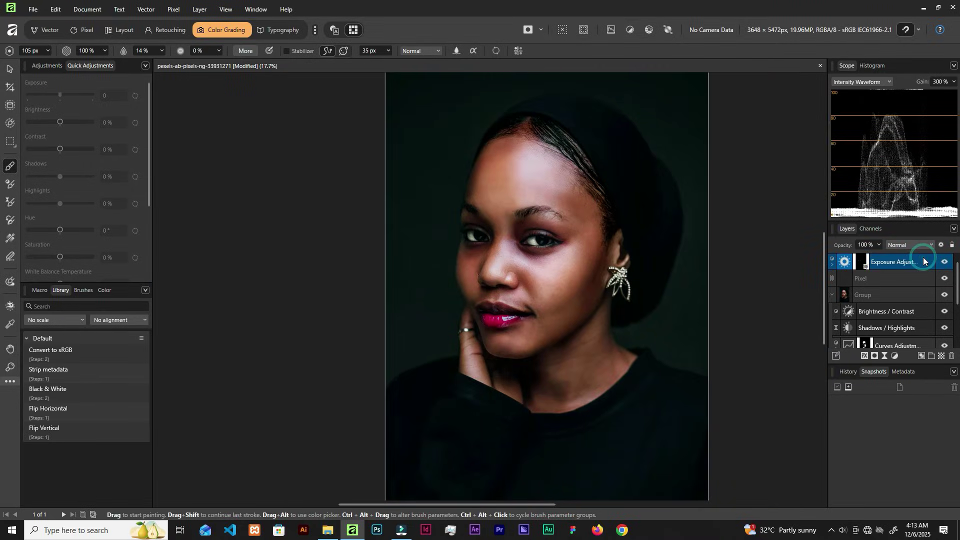
# - Set the Exposure Adjustment to 60% opacity, collapse the Group and delete the empty Pixel layer
pyautogui.click(880, 244)
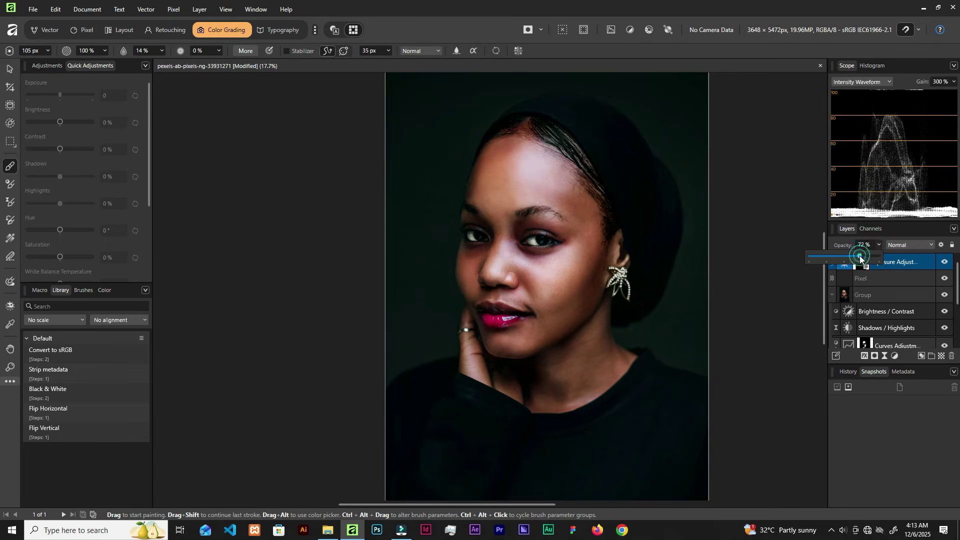
pyautogui.moveTo(845, 259); pyautogui.dragTo(852, 259)
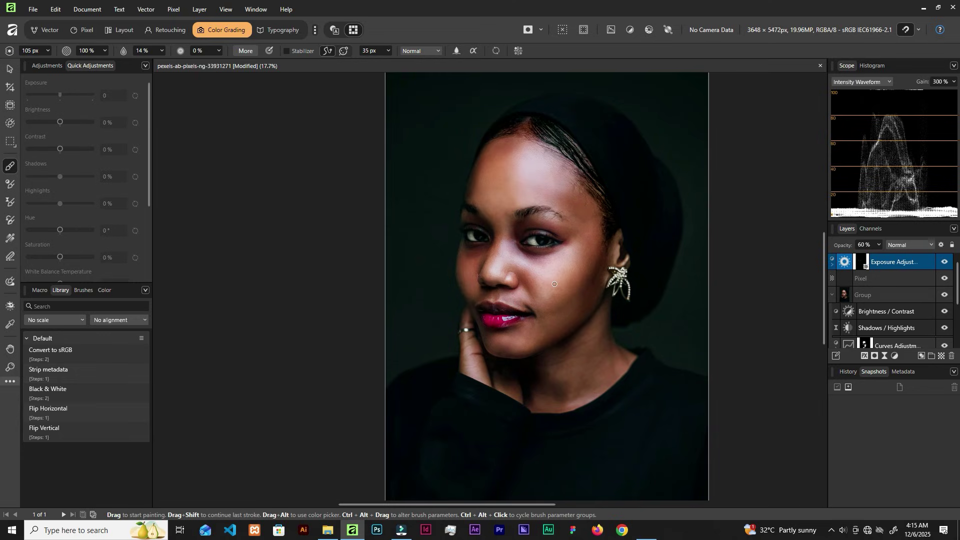
pyautogui.click(832, 295)
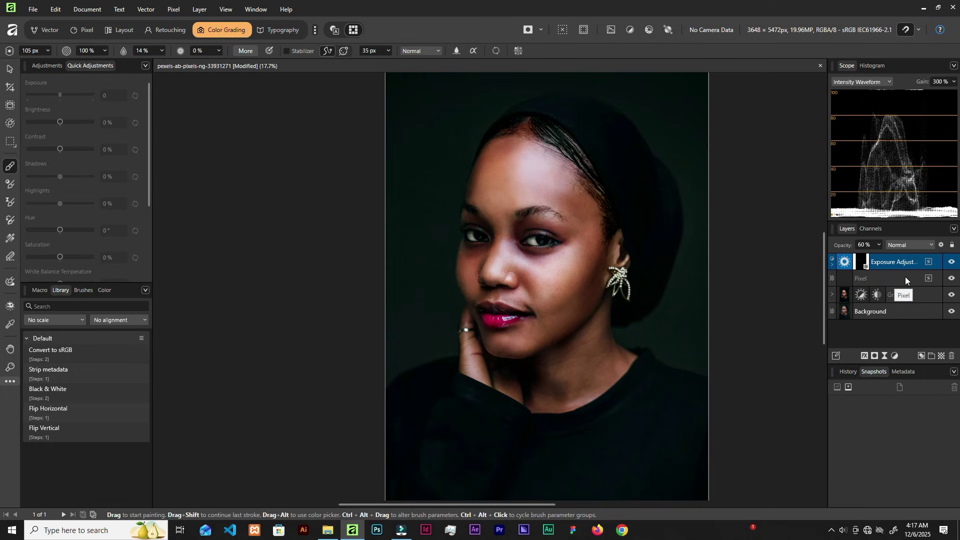
pyautogui.moveTo(905, 277); pyautogui.dragTo(952, 357)
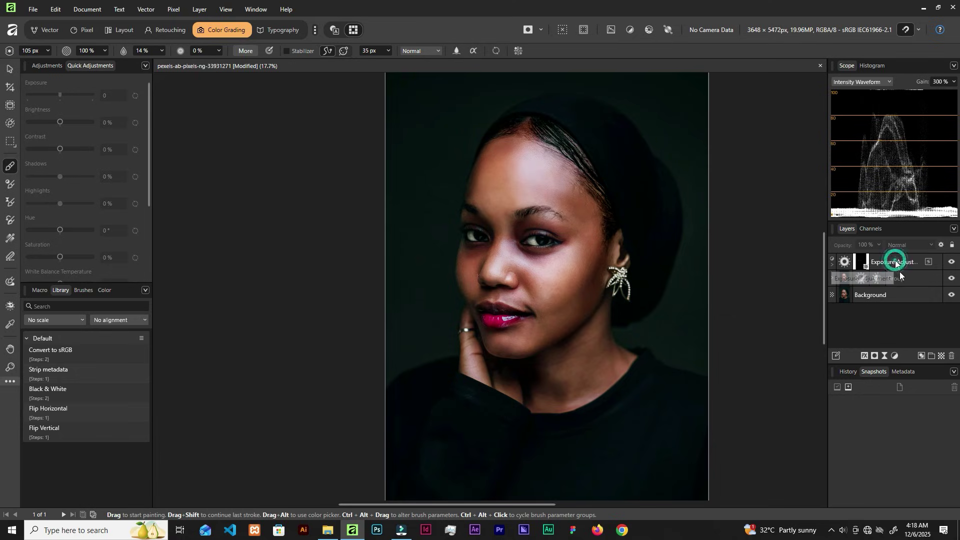
# - Group the Exposure Adjustment and the retouch Group together with Ctrl+G
pyautogui.click(895, 260)
pyautogui.keyDown('shift'); pyautogui.click(907, 278); pyautogui.keyUp('shift')
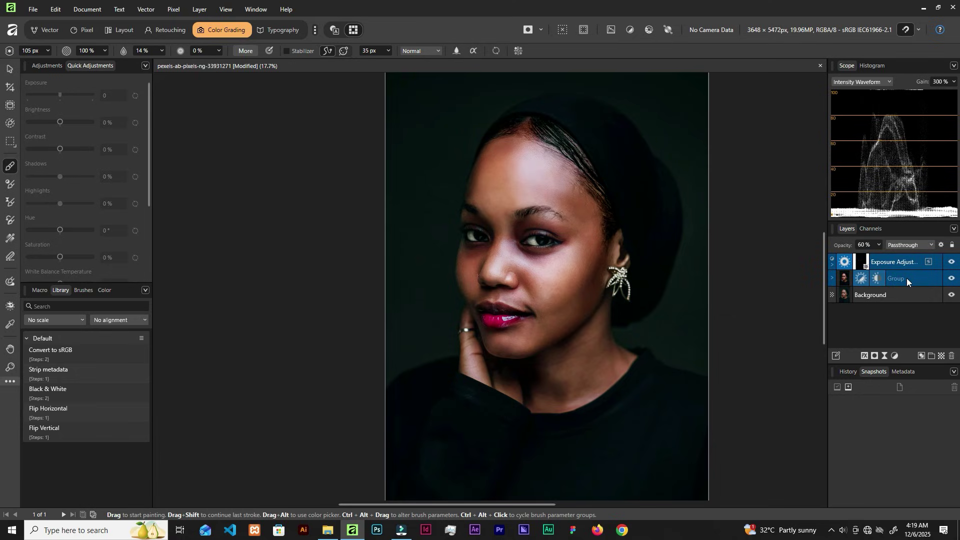
pyautogui.hotkey('ctrl', 'g')
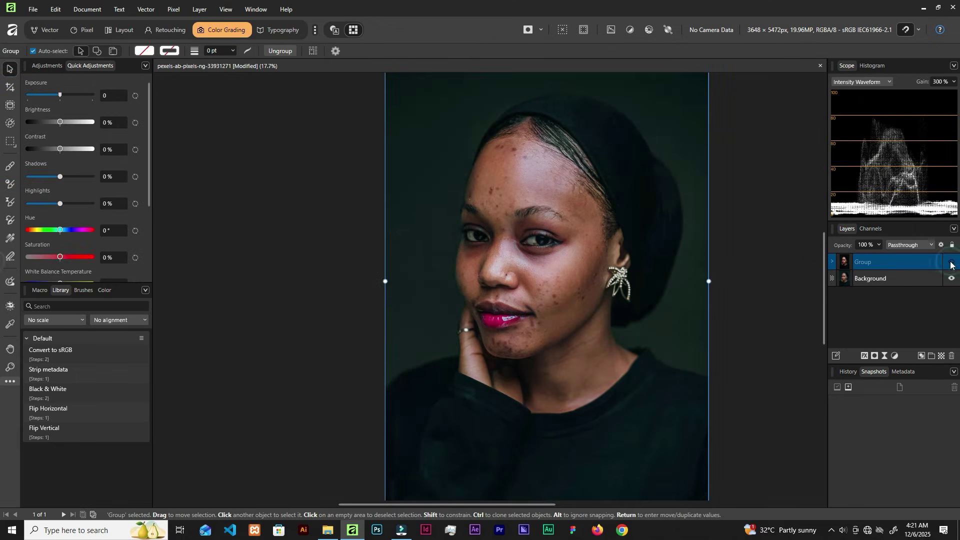
# - Toggle the new Group's visibility repeatedly to compare the retouched portrait with the original
pyautogui.click(951, 262)
pyautogui.click(952, 263)
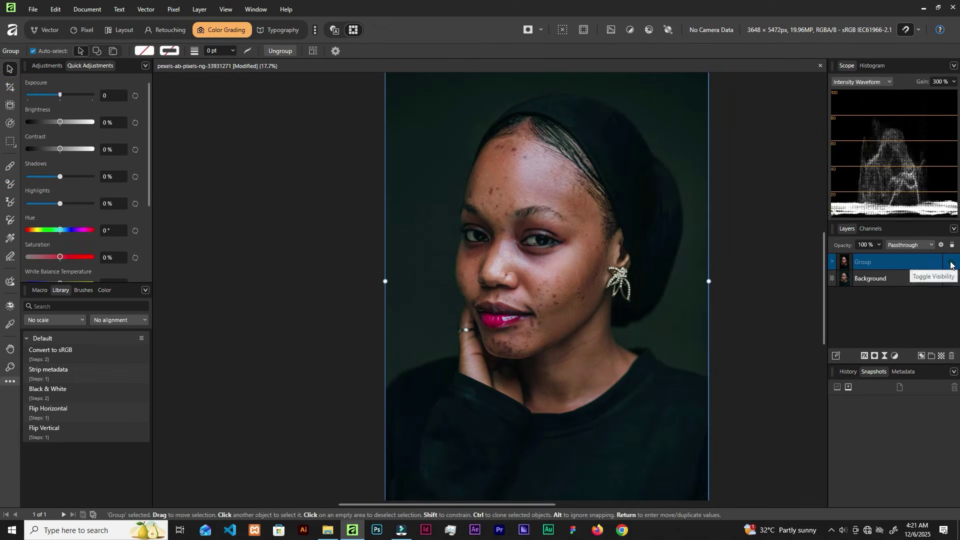
pyautogui.click(951, 263)
pyautogui.click(951, 264)
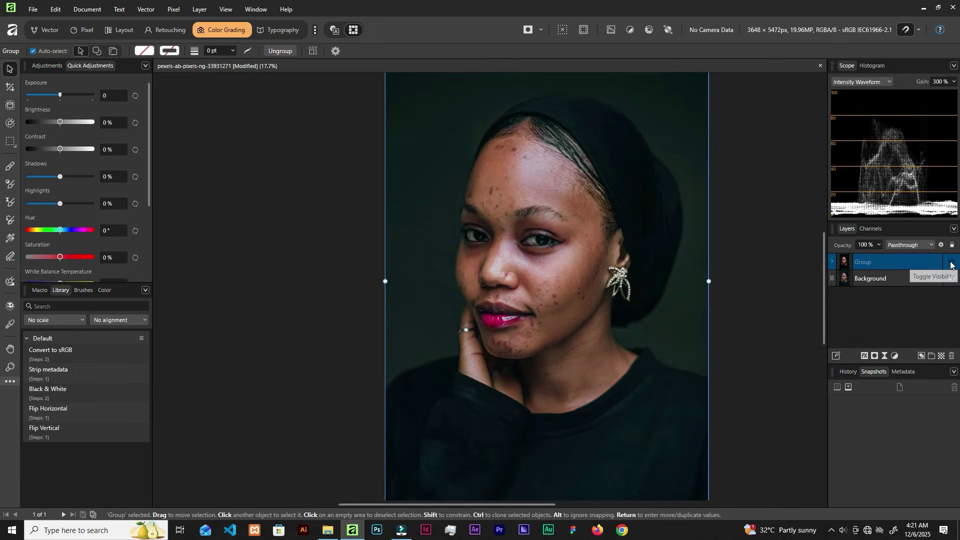
pyautogui.click(952, 264)
pyautogui.click(952, 263)
pyautogui.click(952, 262)
pyautogui.click(952, 263)
pyautogui.click(952, 263)
pyautogui.click(951, 264)
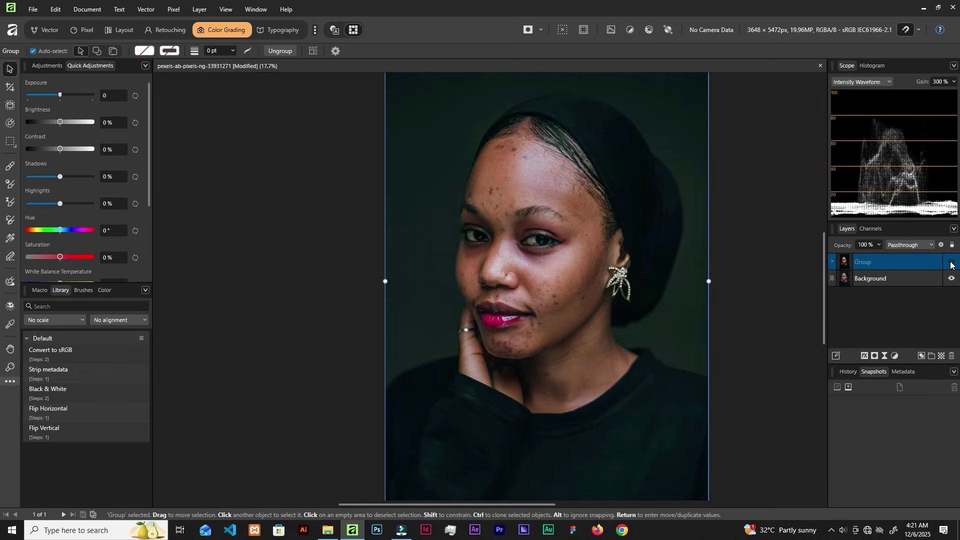
pyautogui.click(951, 264)
pyautogui.click(951, 263)
pyautogui.click(952, 263)
pyautogui.click(952, 263)
pyautogui.click(952, 264)
pyautogui.click(951, 264)
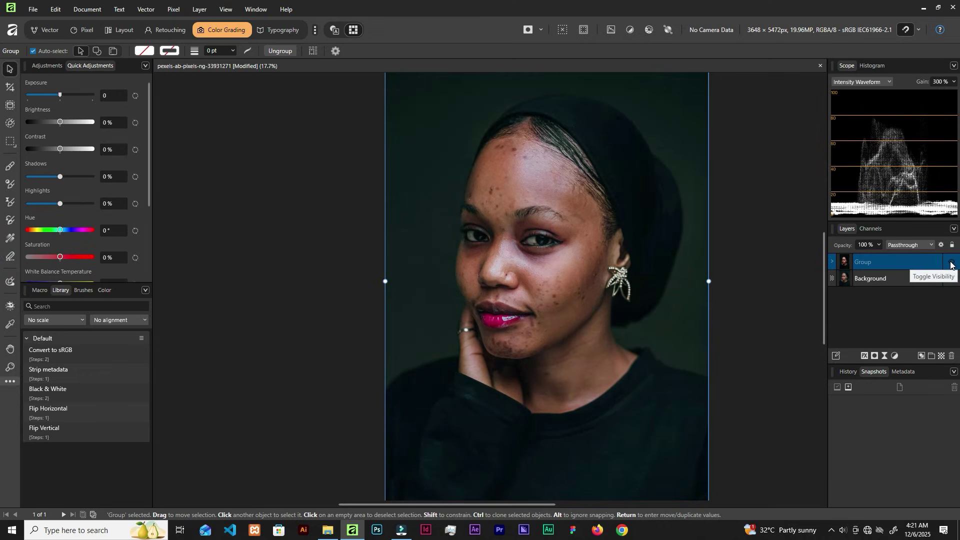
pyautogui.click(952, 263)
pyautogui.click(952, 264)
pyautogui.click(951, 264)
pyautogui.click(951, 263)
pyautogui.click(952, 264)
pyautogui.click(952, 264)
pyautogui.click(952, 263)
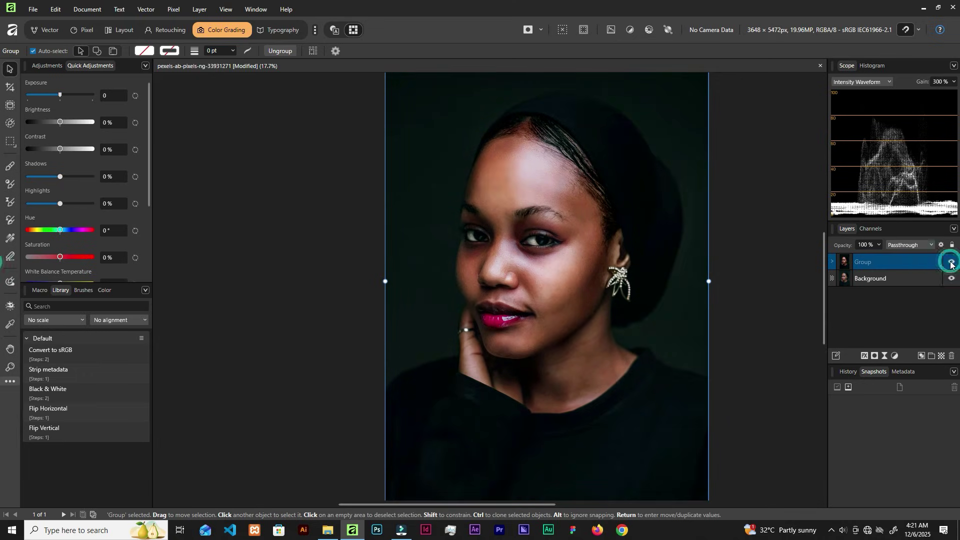